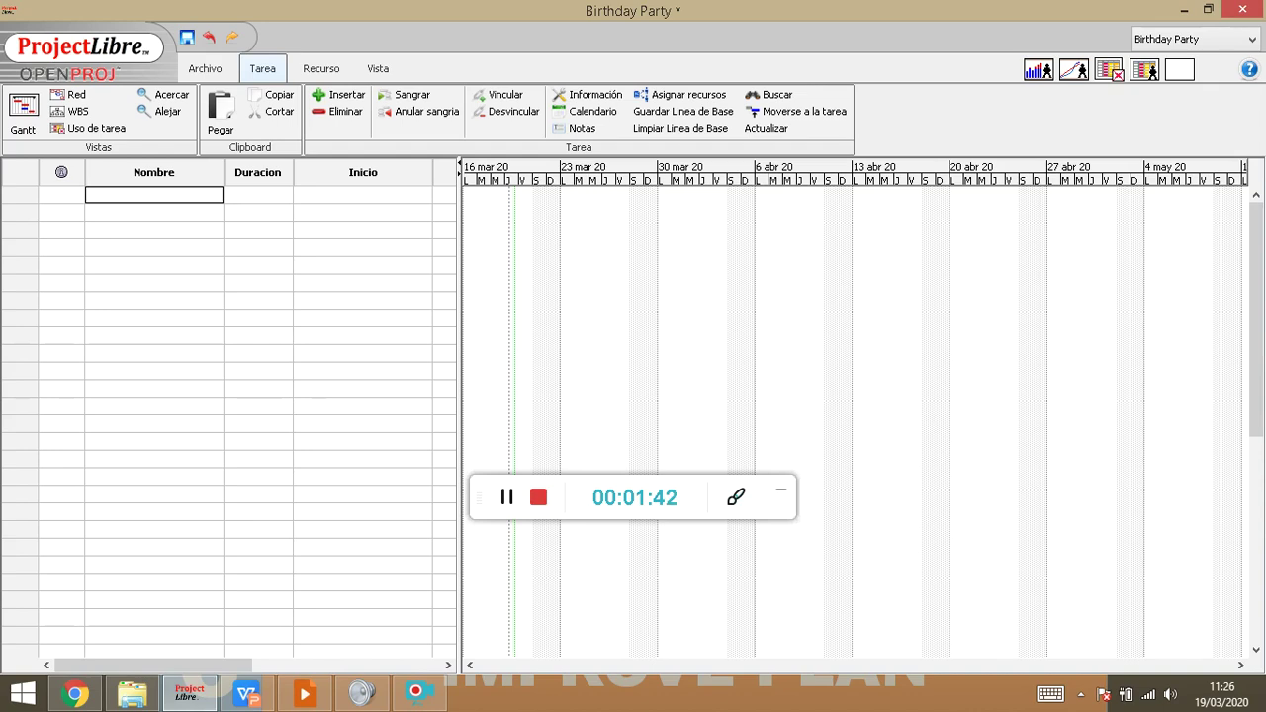
Enter five tasks named birthday party, guests, place, food and beferages, and etc in the task table.
text(birthday party)
key(Return)
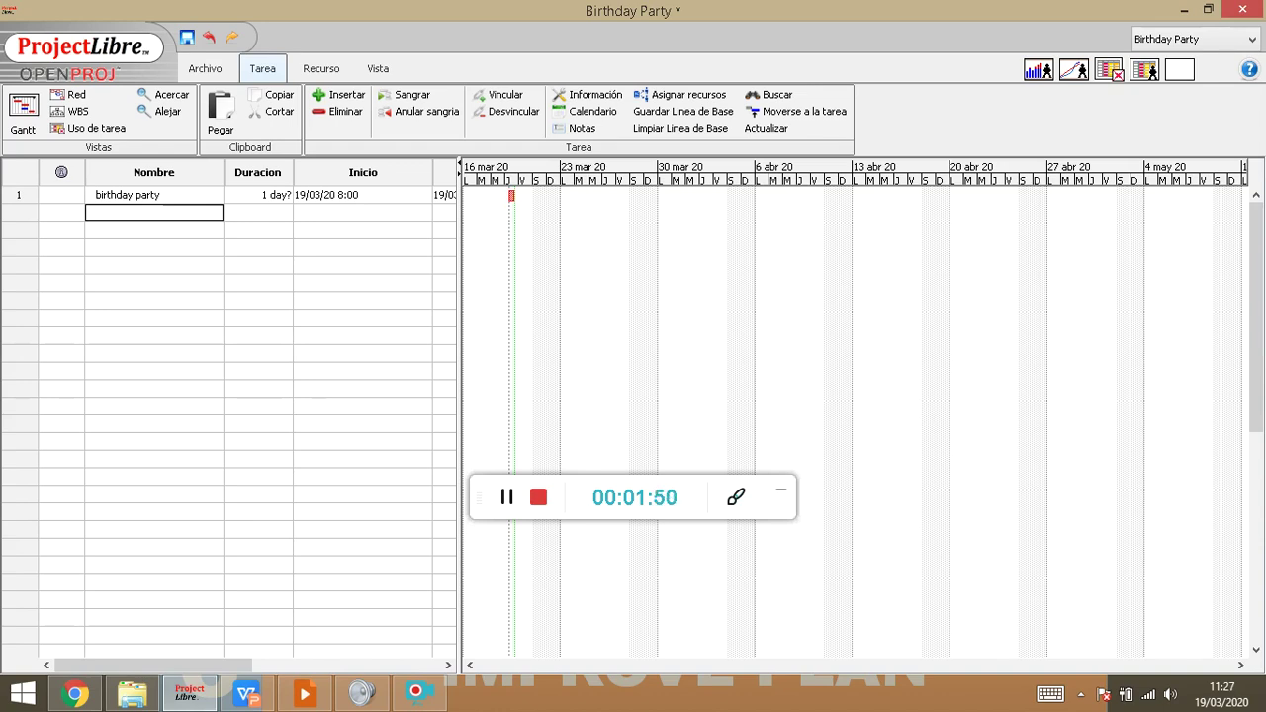
text(guests)
key(Return)
text(place)
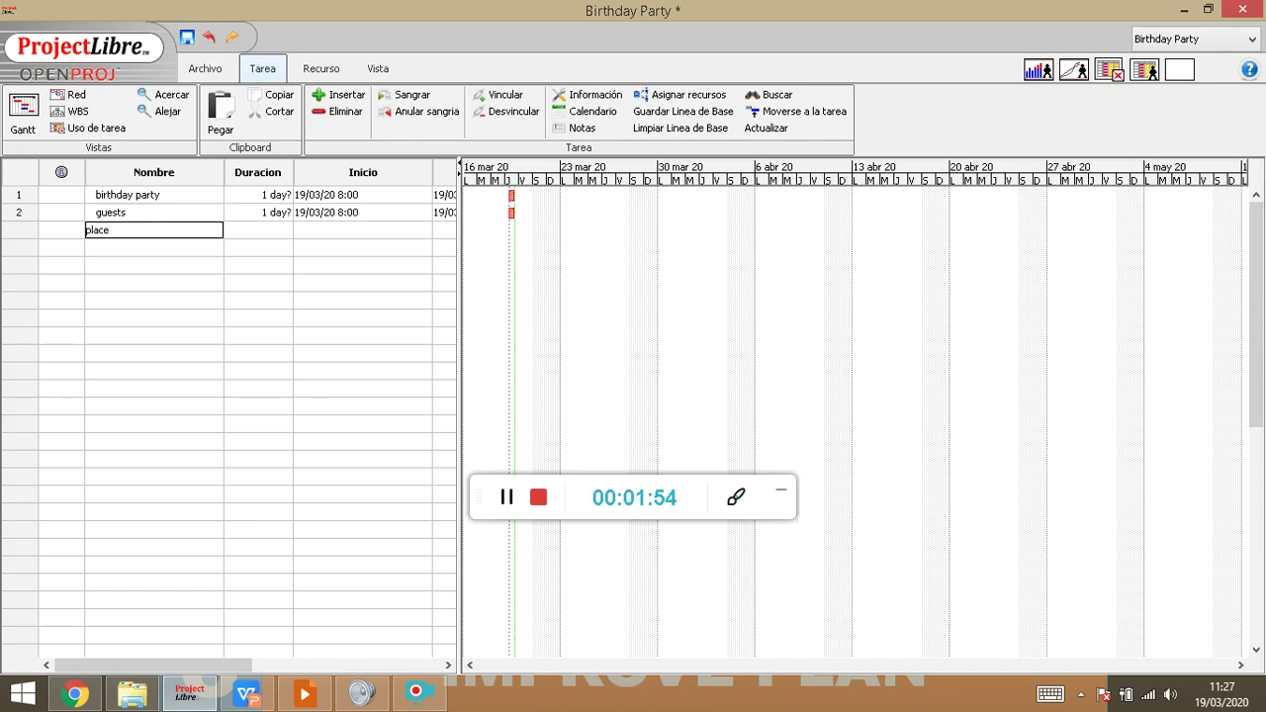
key(Return)
text(food and beferage)
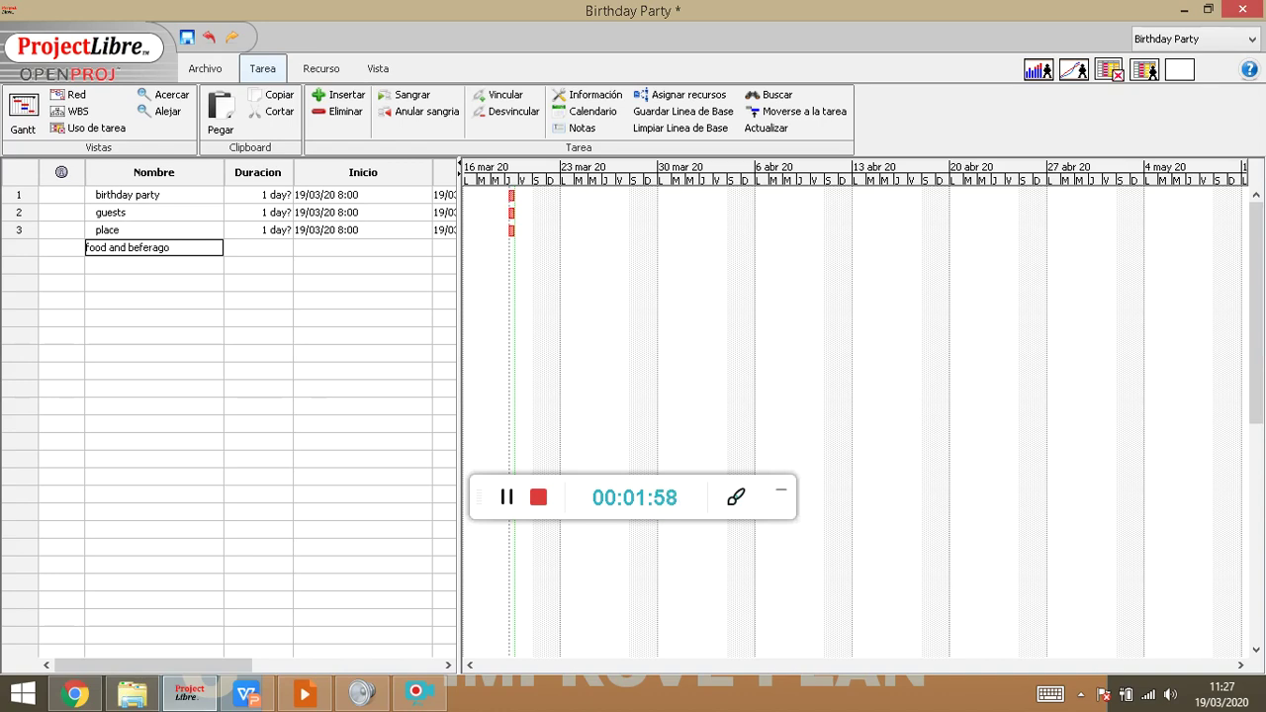
text(s)
key(Return)
text(etc)
key(Return)
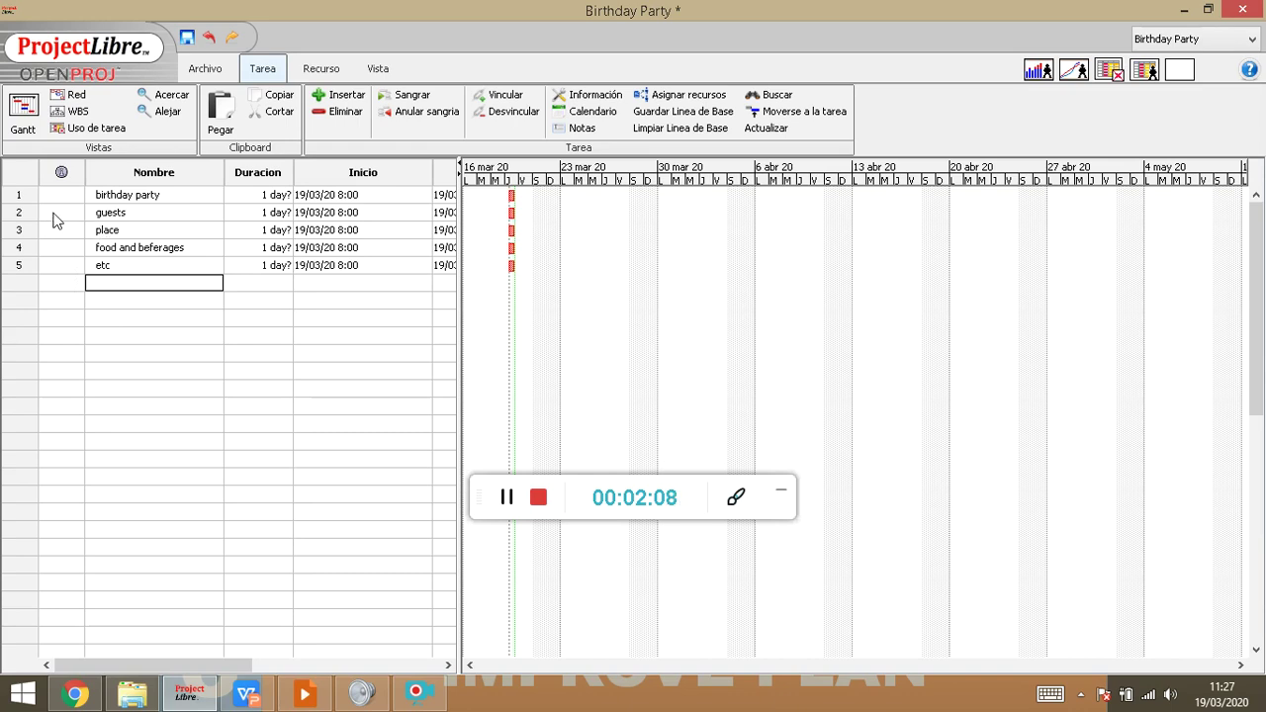
Indent guests, place, food and beferages, and etc under birthday party, and check the hierarchy in the WBS chart before returning to Gantt.
drag(24, 220, 23, 267)
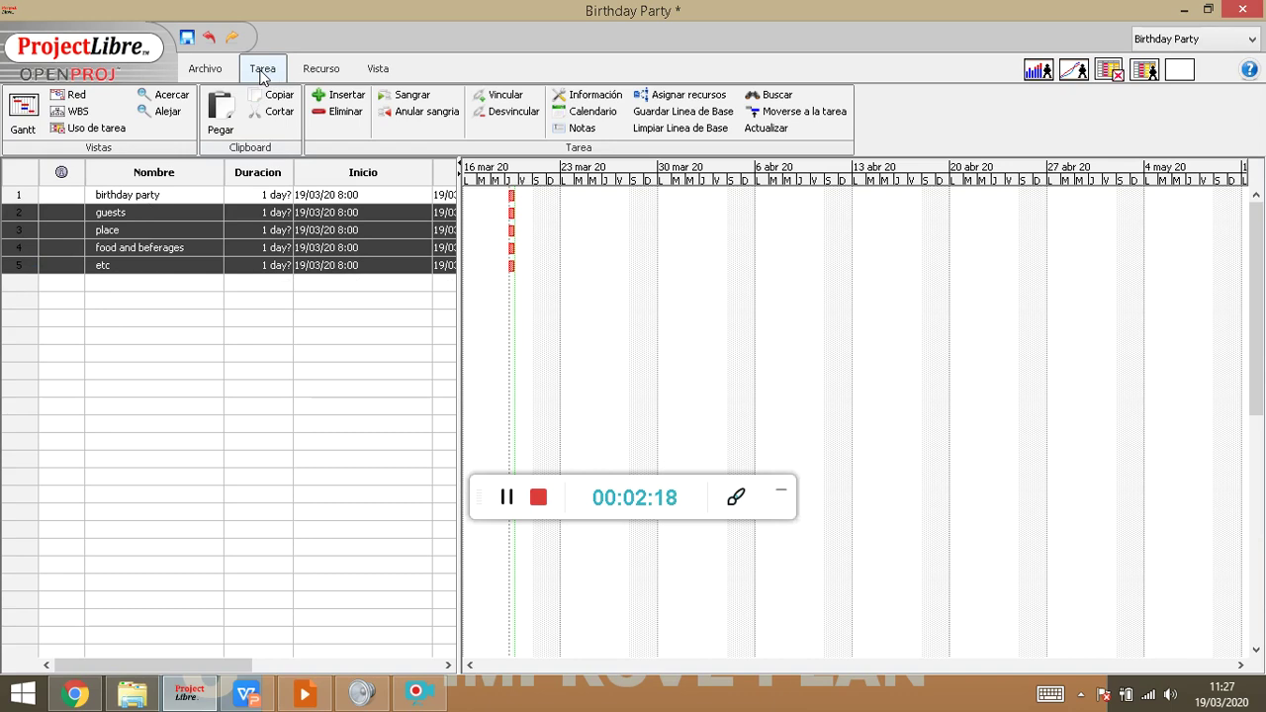
click(421, 102)
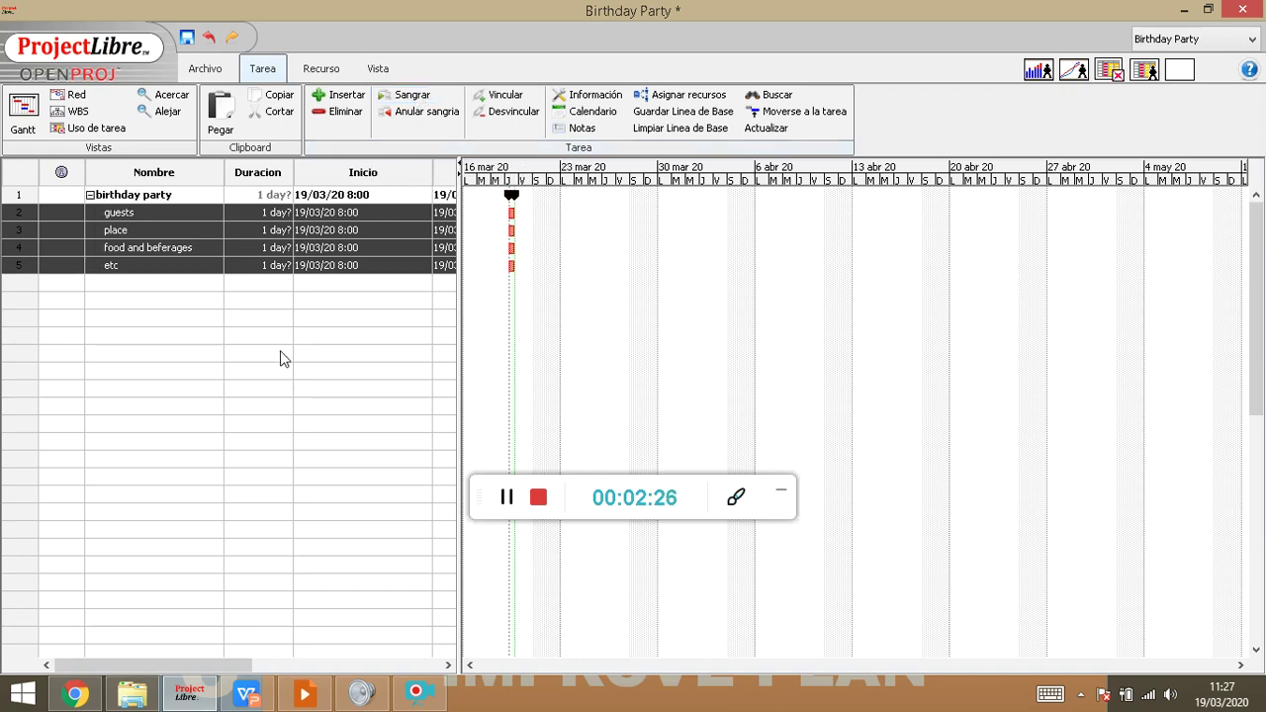
click(159, 286)
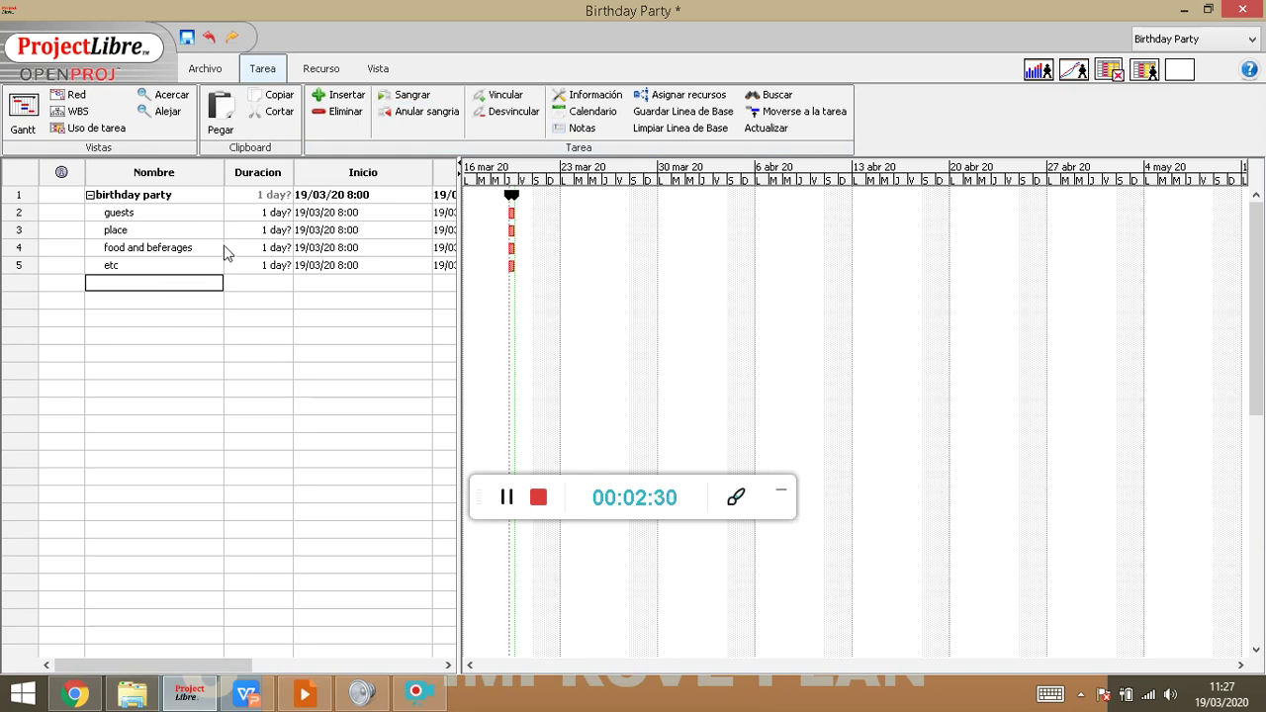
click(67, 117)
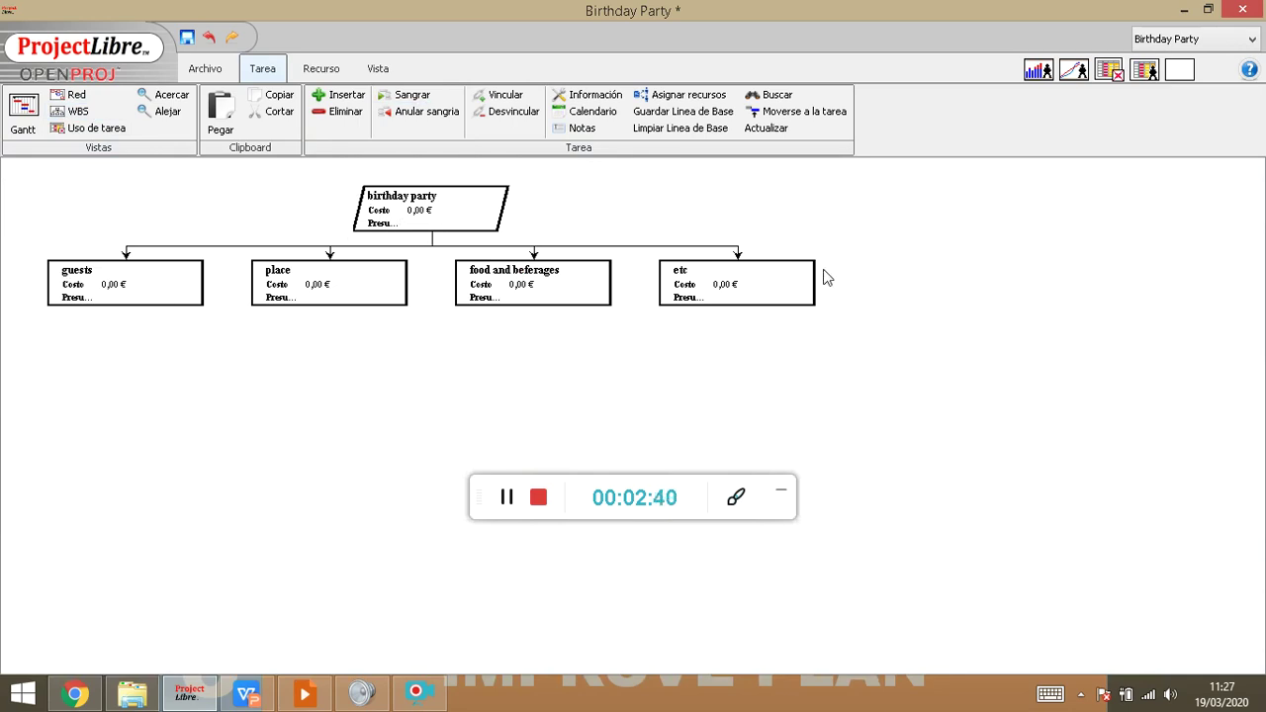
click(37, 114)
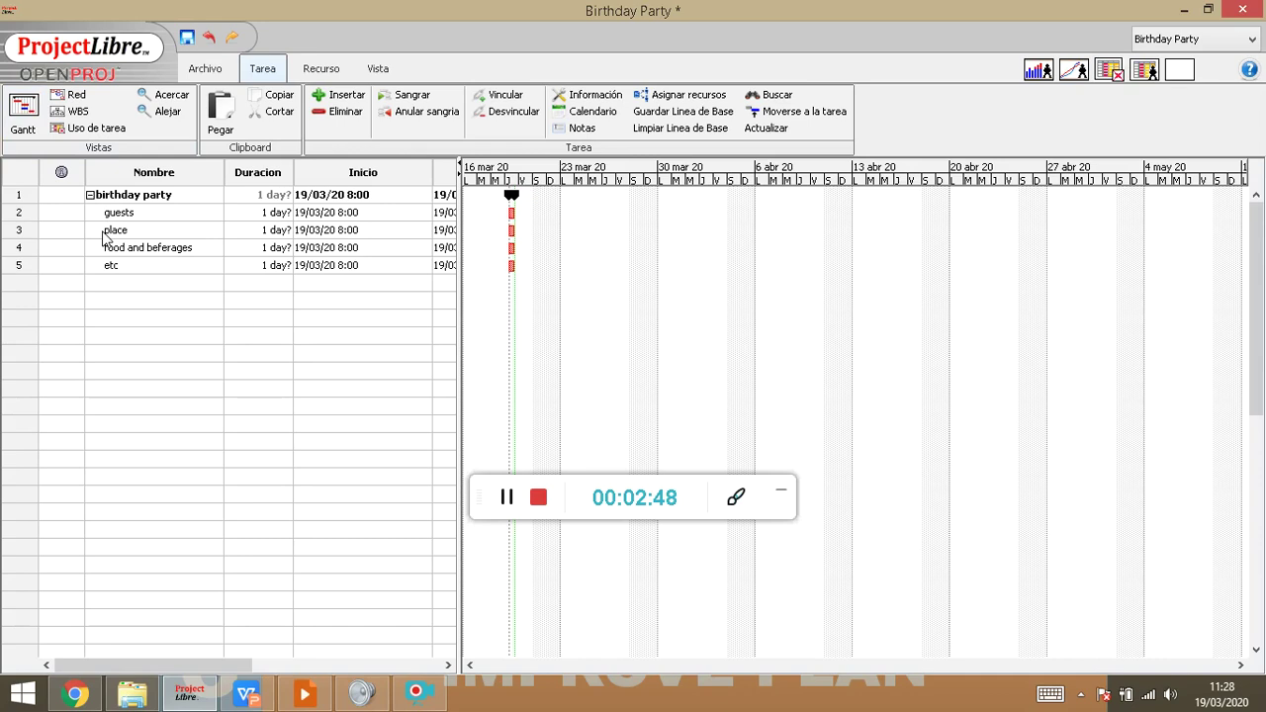
Insert three empty task rows directly above the place task.
double_click(104, 233)
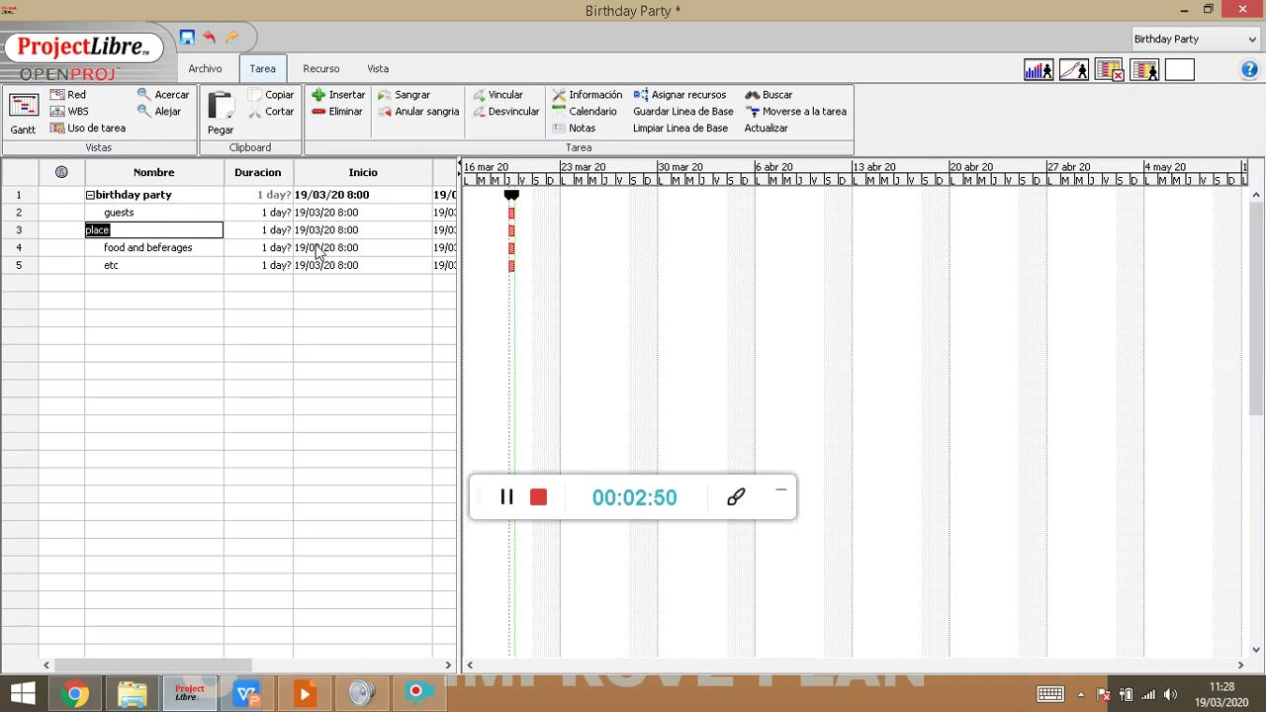
click(336, 96)
click(336, 96)
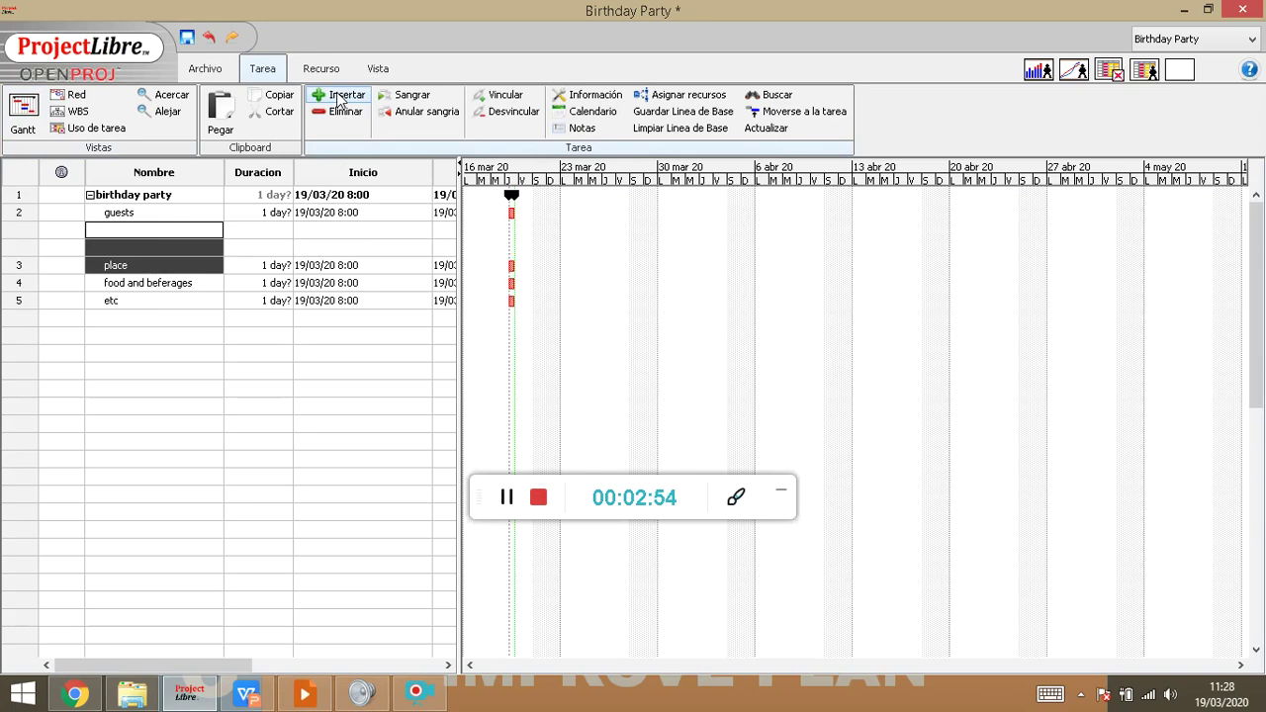
click(336, 96)
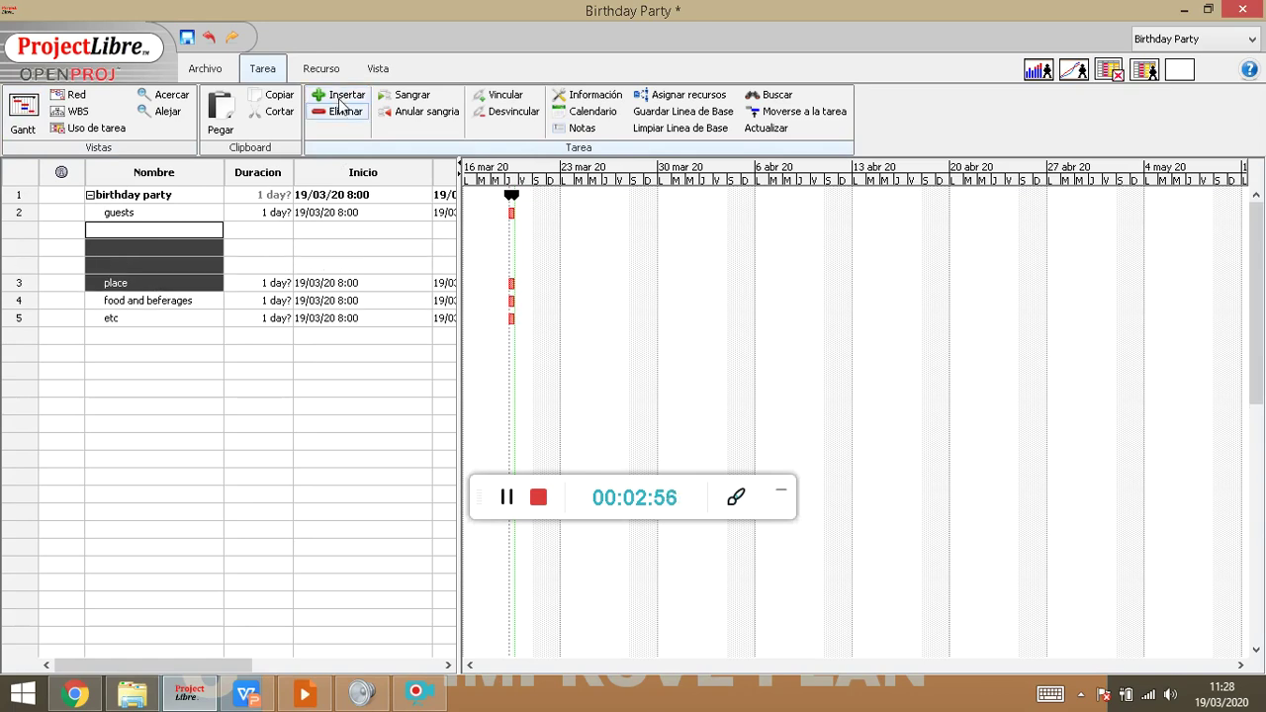
Name the three empty rows below guests design invitation, send invitation and confirmation list.
text(design invitation)
key(Return)
click(165, 235)
click(168, 246)
text(send invitation)
key(Return)
text(confirmation)
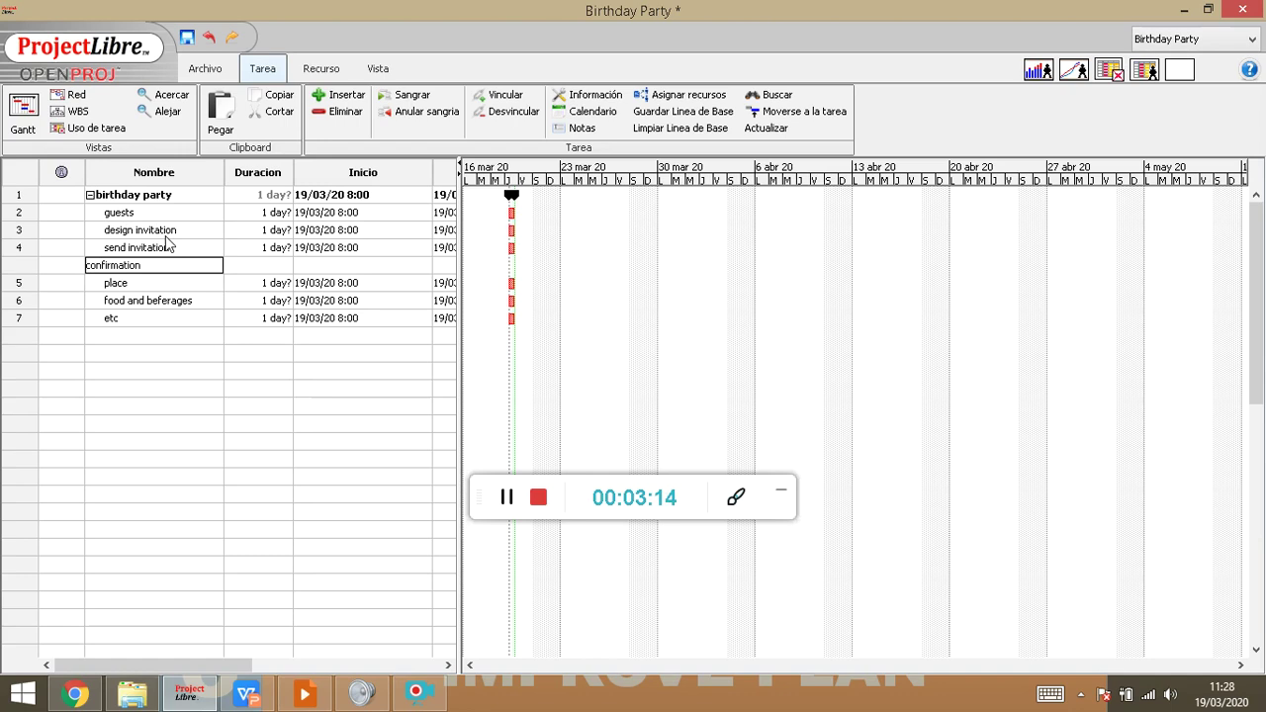
text( list)
key(Return)
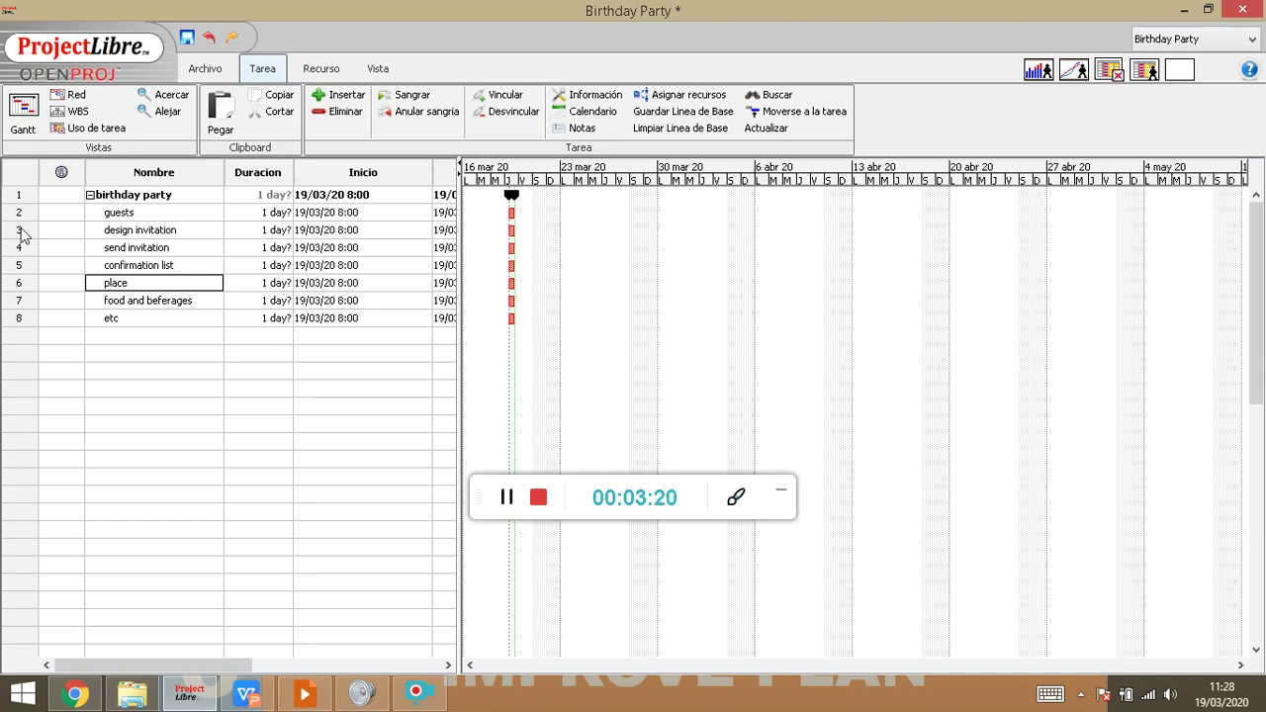
Indent the design invitation, send invitation and confirmation list tasks under guests, and check the WBS chart before returning to Gantt.
drag(22, 233, 26, 267)
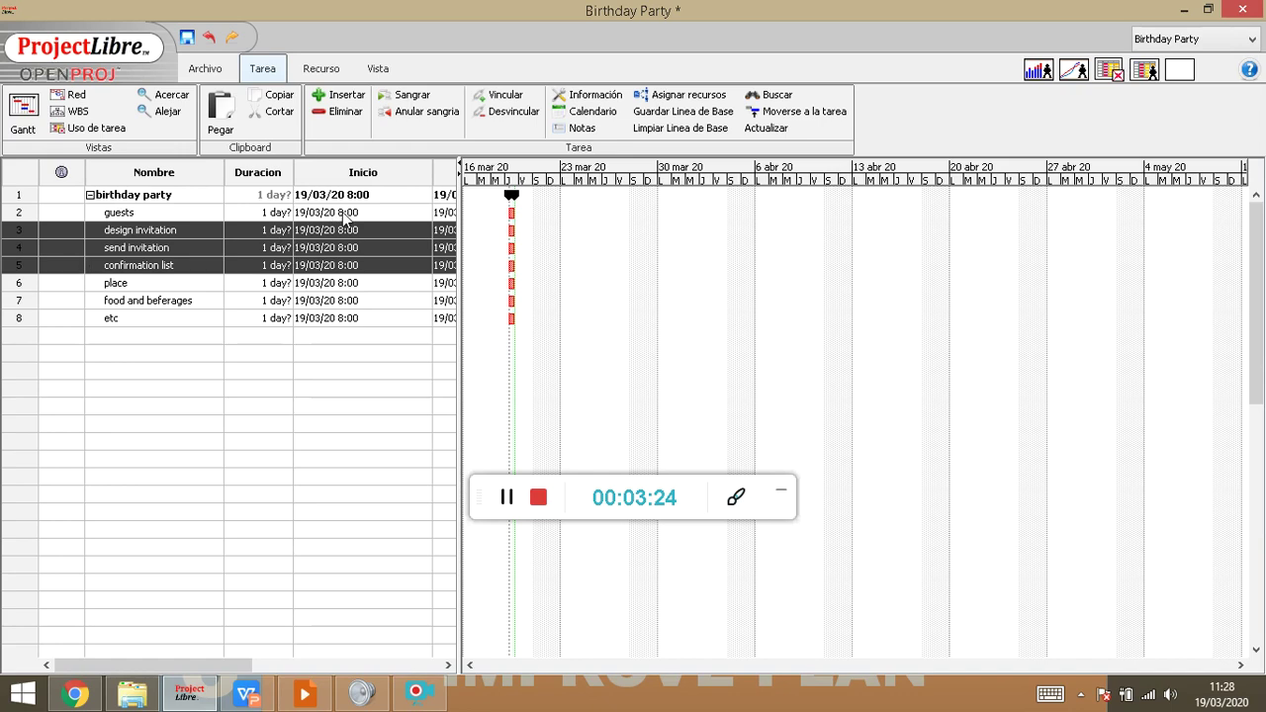
click(400, 95)
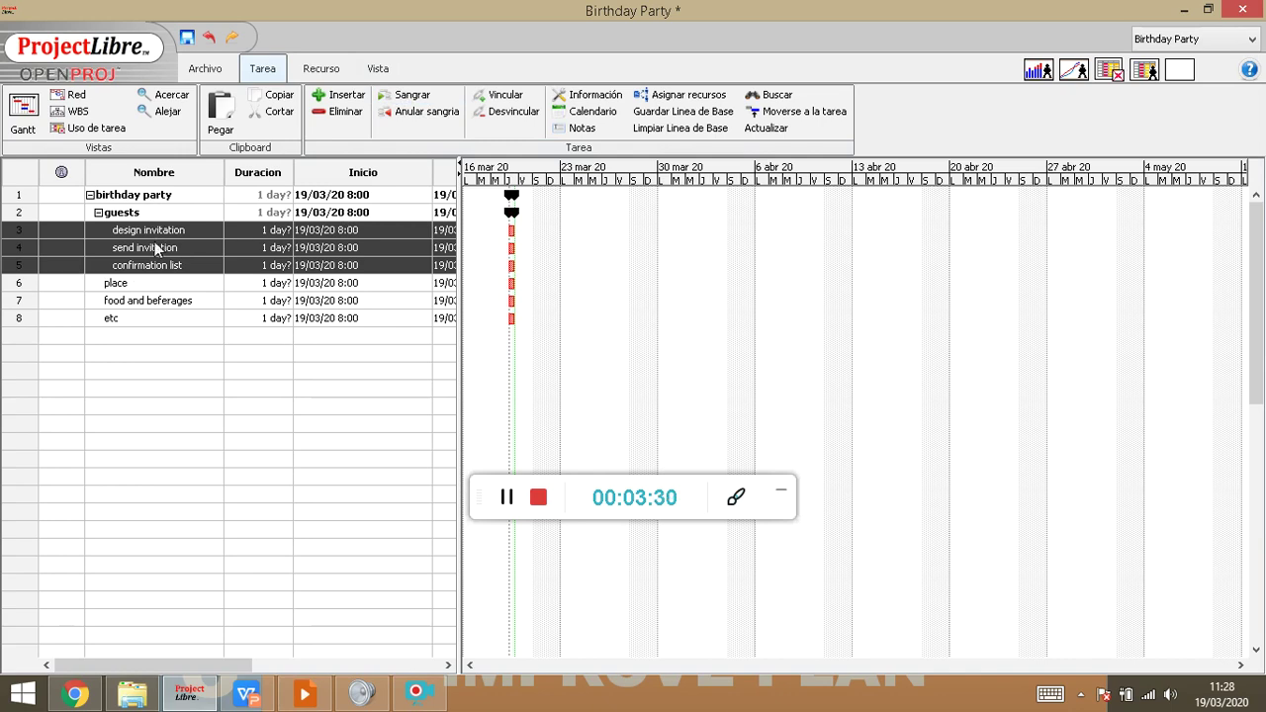
click(75, 111)
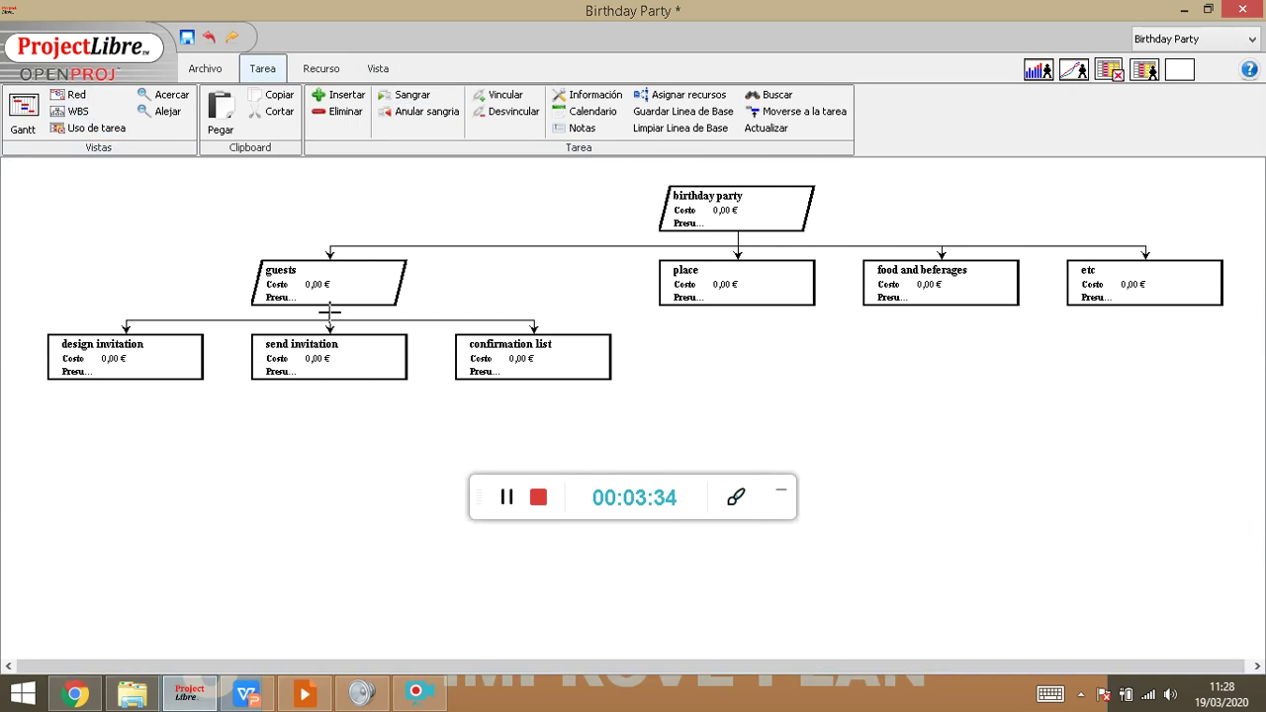
click(24, 111)
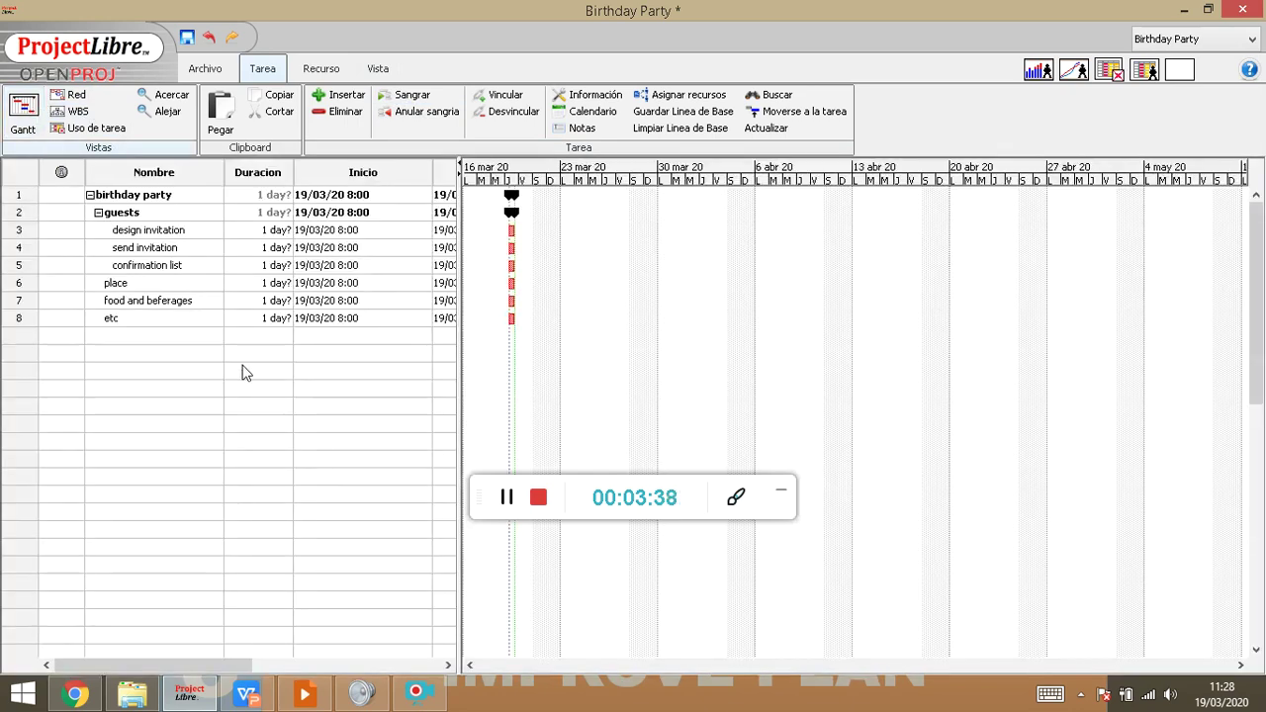
Insert three empty task rows directly above the food and beferages task.
double_click(122, 300)
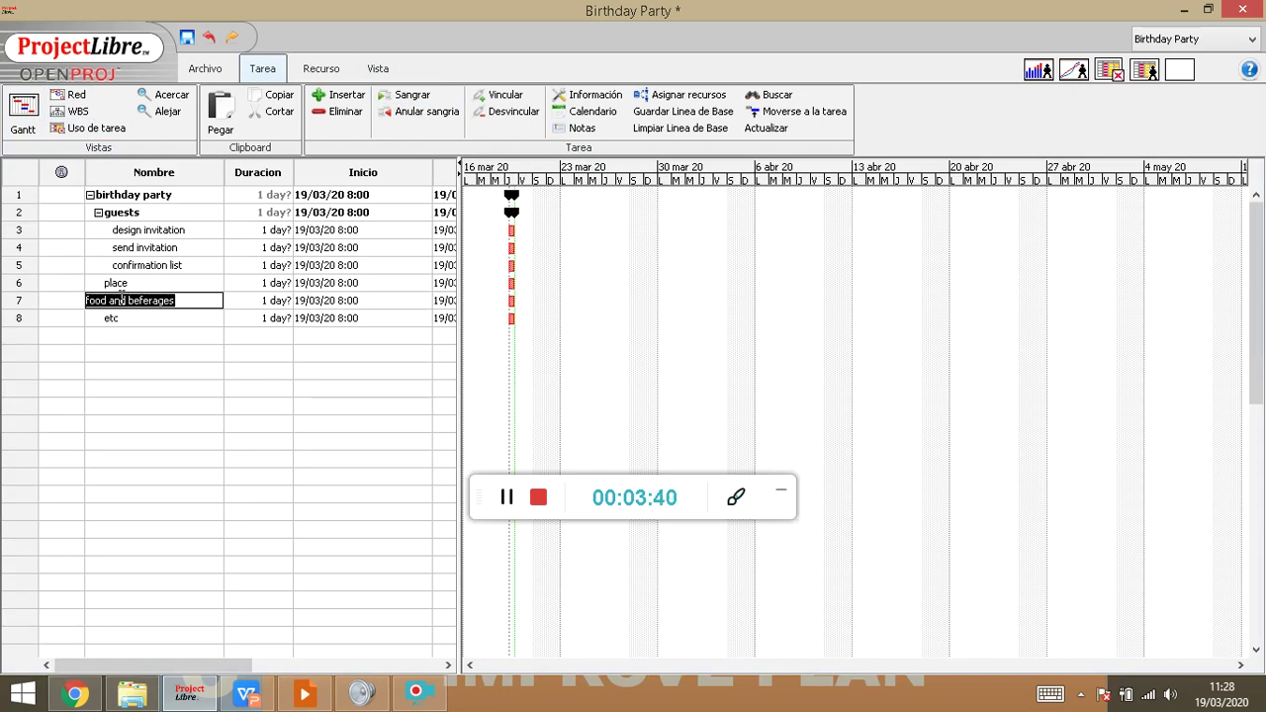
click(337, 99)
triple_click(337, 99)
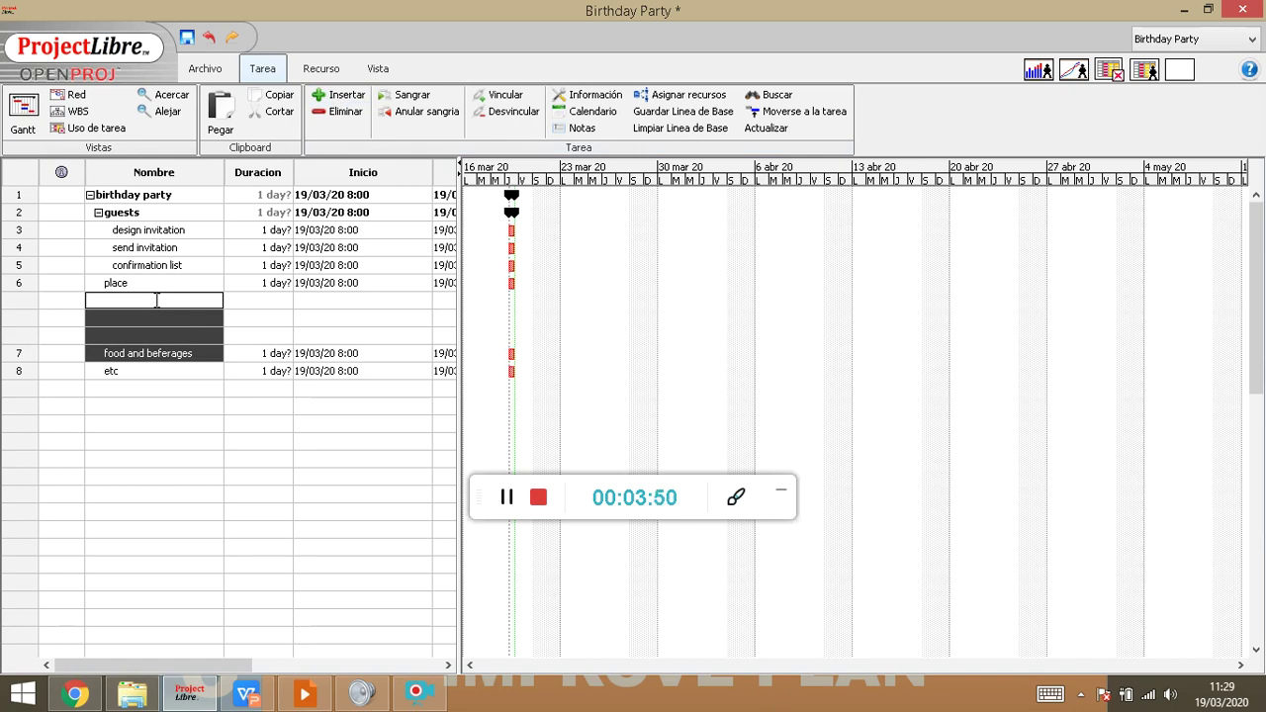
Name the three empty rows below place search hotel, reservation hotel and pay hotel.
text(earch hotel)
key(Return)
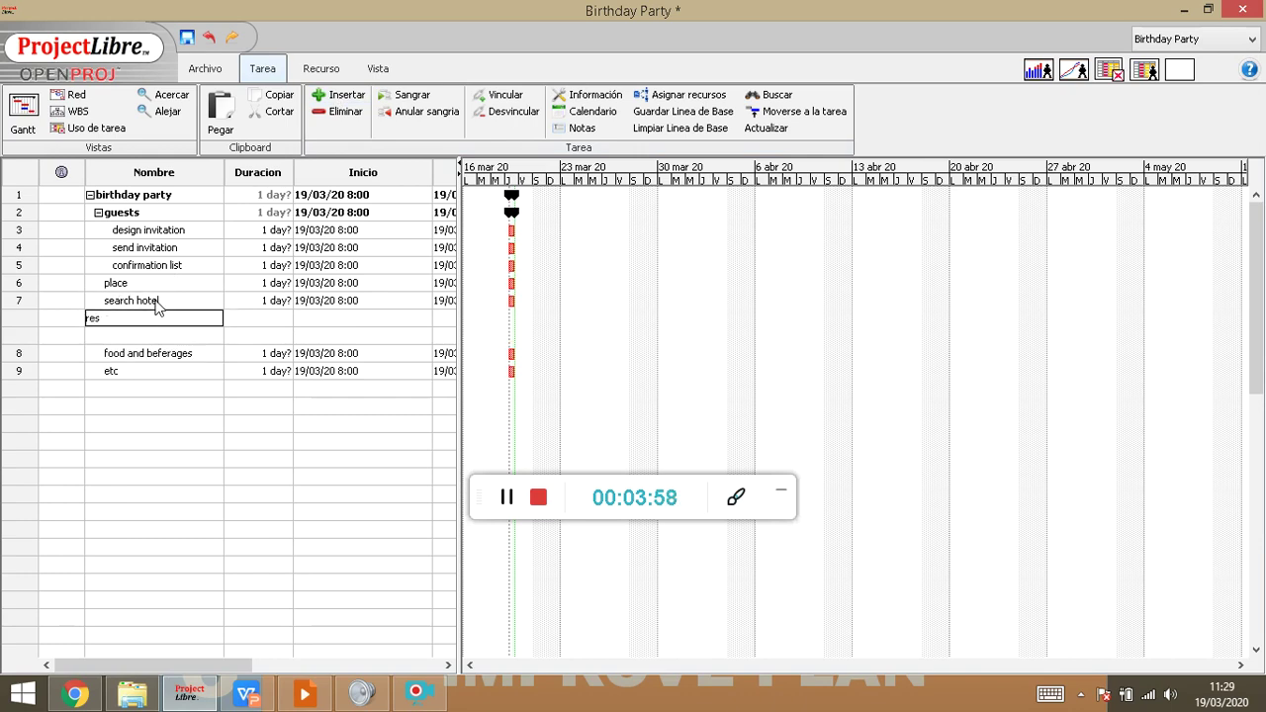
text(reservation hotel)
key(Return)
text(pay h)
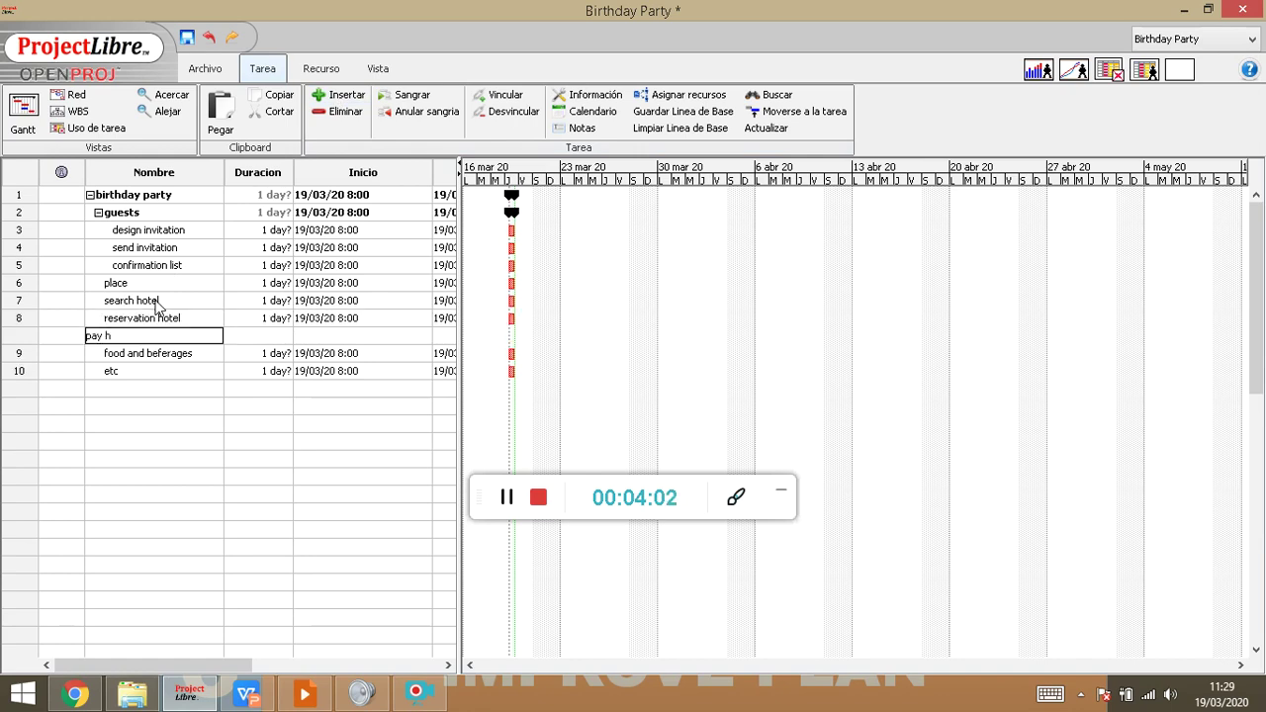
text(otel)
key(Return)
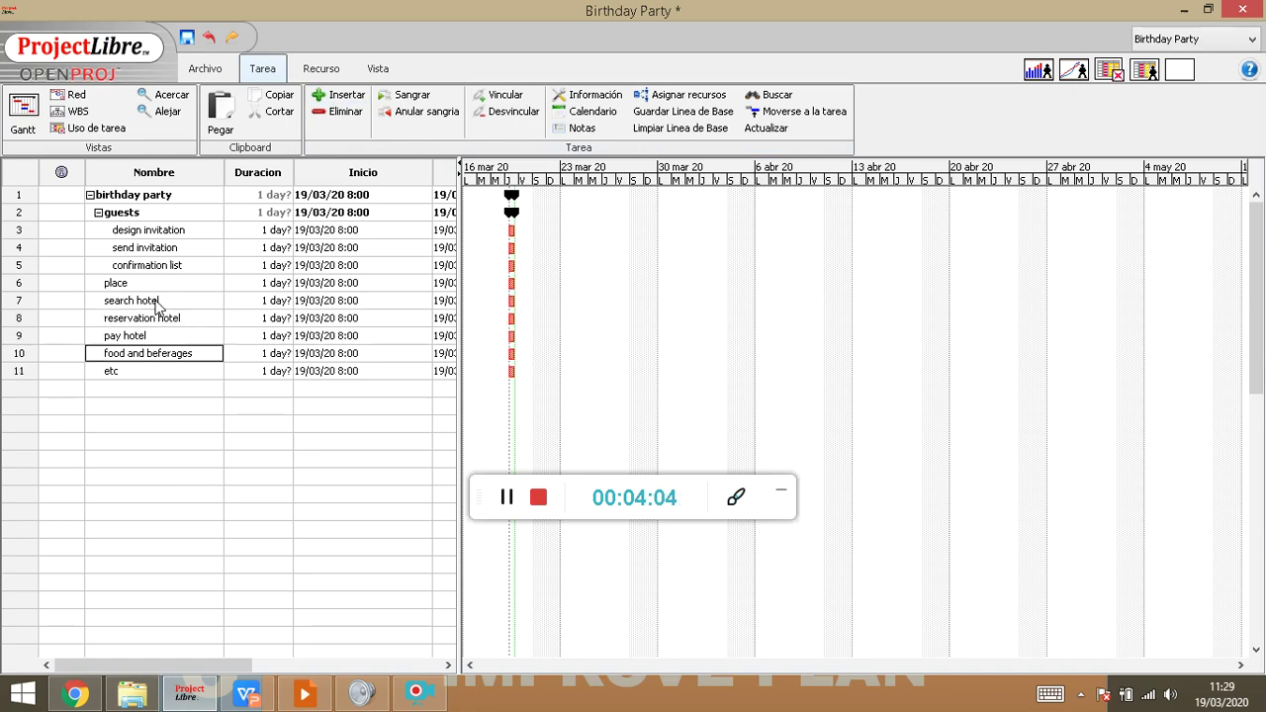
Indent the search hotel, reservation hotel and pay hotel tasks to make them subtasks of place.
click(26, 305)
drag(26, 310, 31, 339)
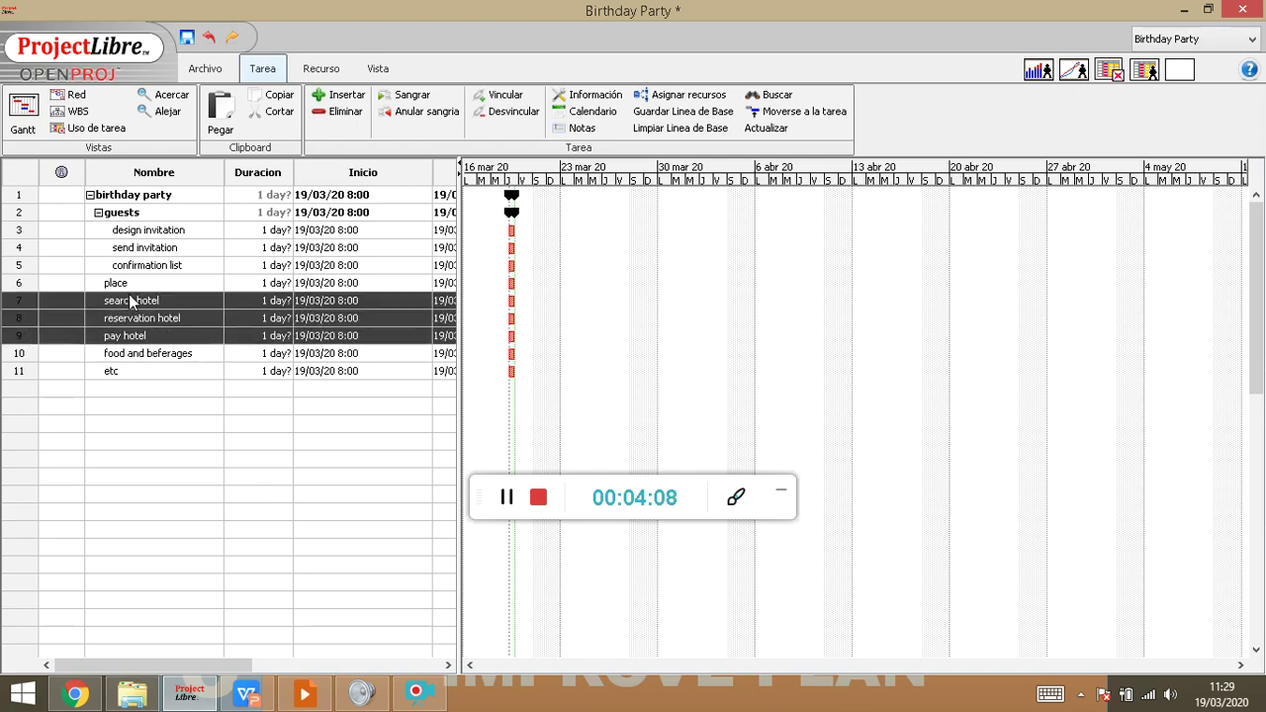
click(390, 98)
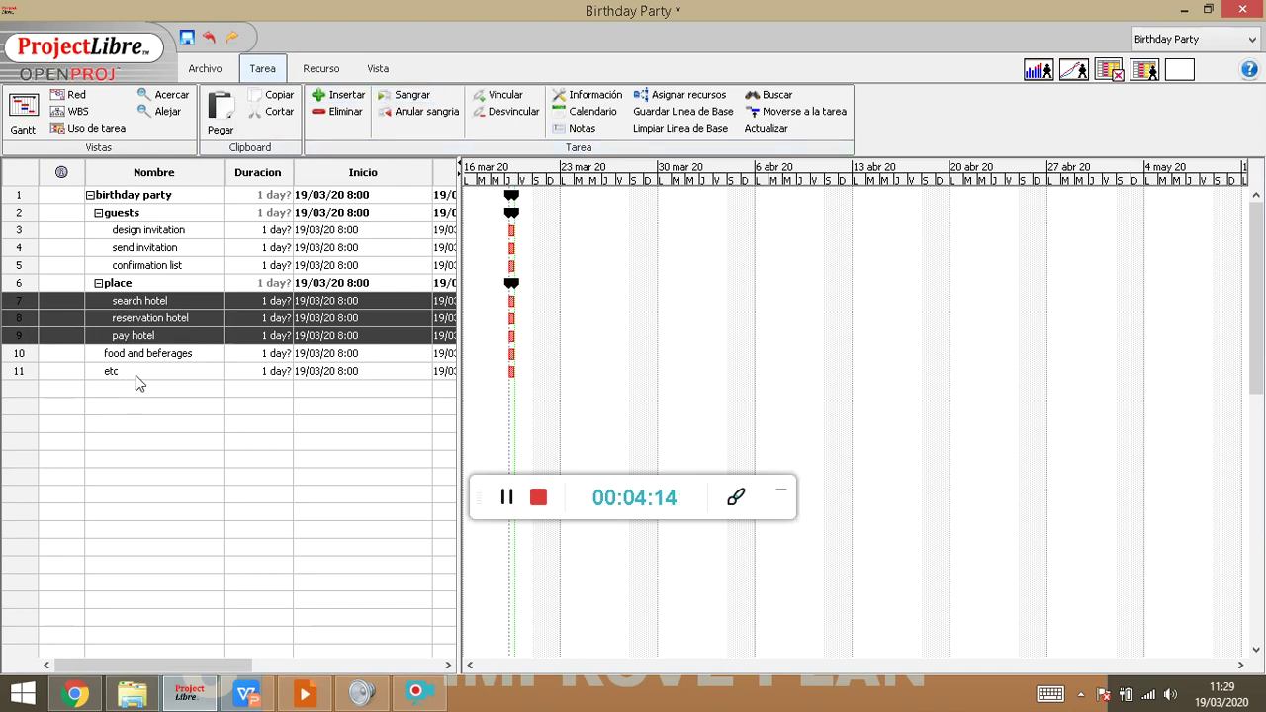
Insert three empty task rows directly above the etc task.
click(22, 374)
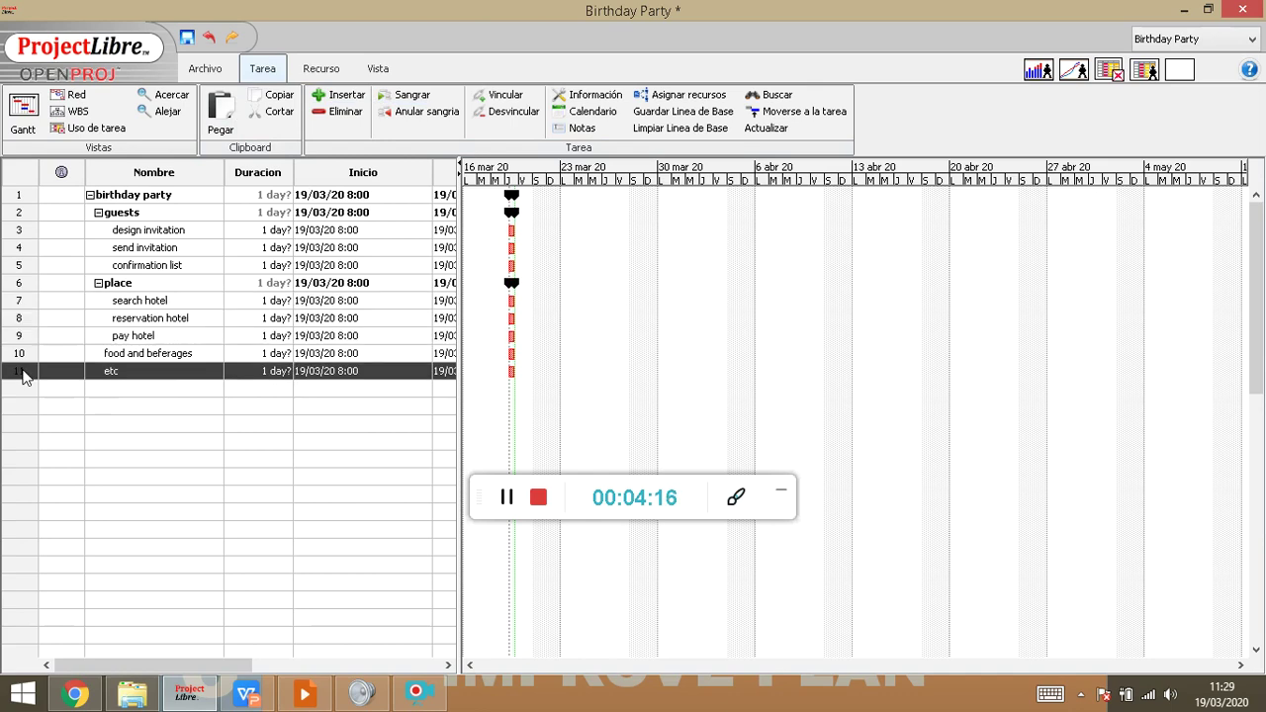
click(342, 95)
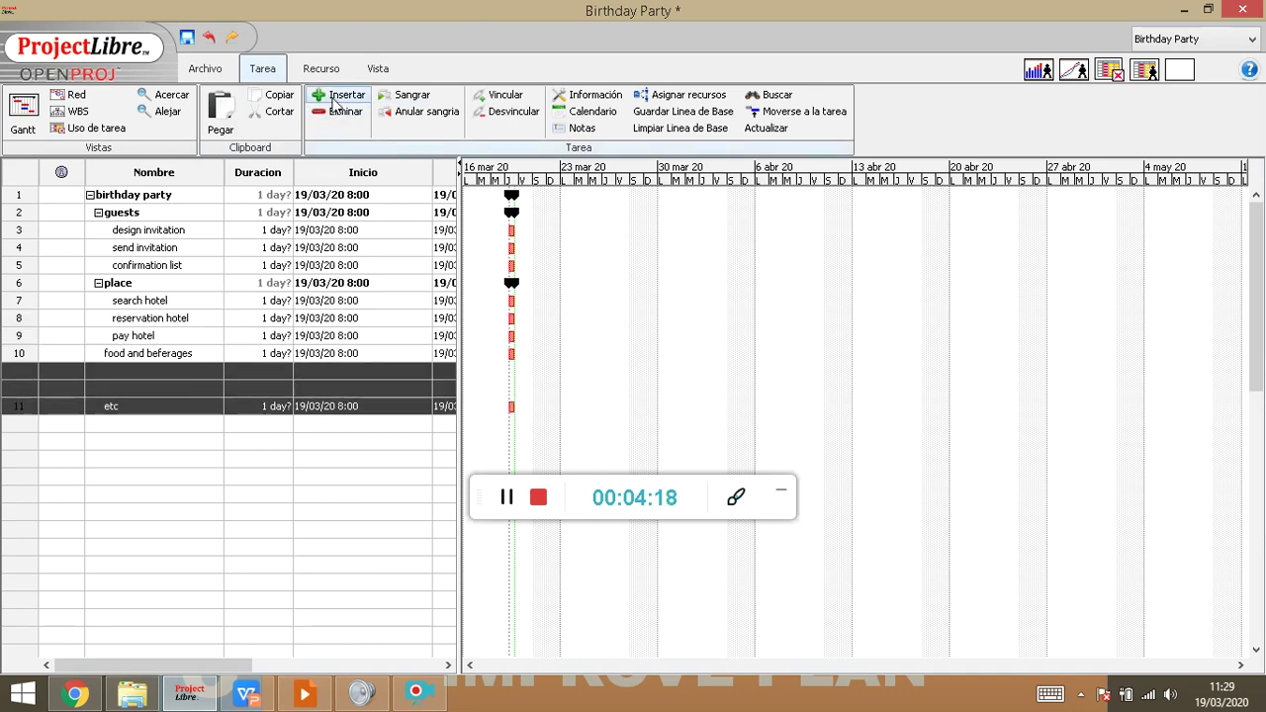
click(171, 371)
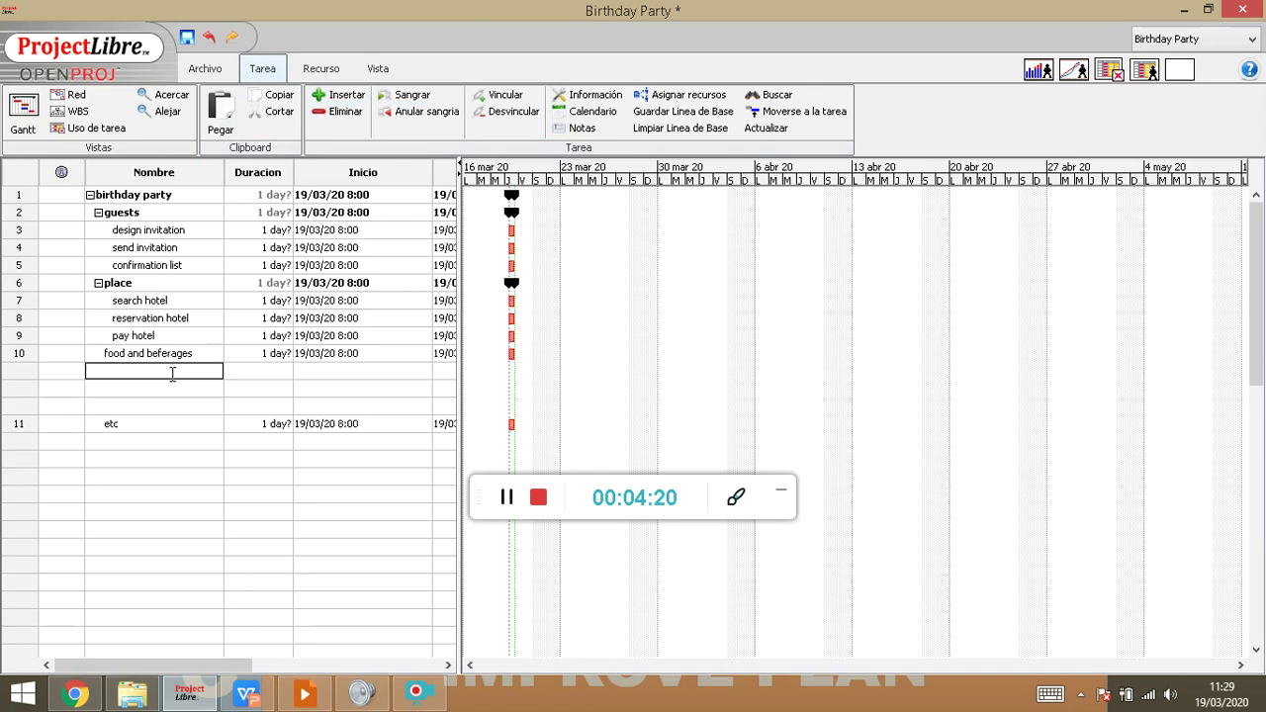
Name the three empty rows below food and beferages initial list to buy, buy and store it.
text(initial list to buy)
key(Return)
text(buy)
key(Return)
text(store it)
key(Return)
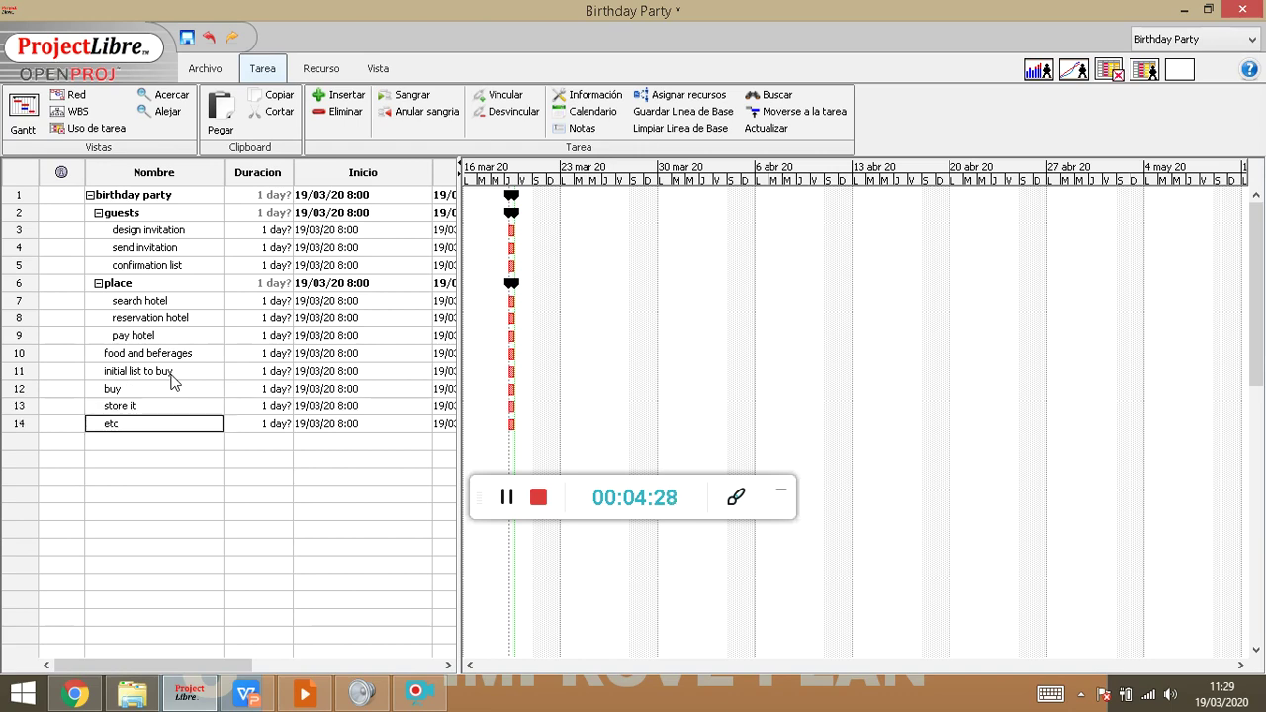
Indent initial list to buy, buy and store it under food and beferages, and check the zoomed-out WBS chart before returning to Gantt.
drag(30, 373, 28, 410)
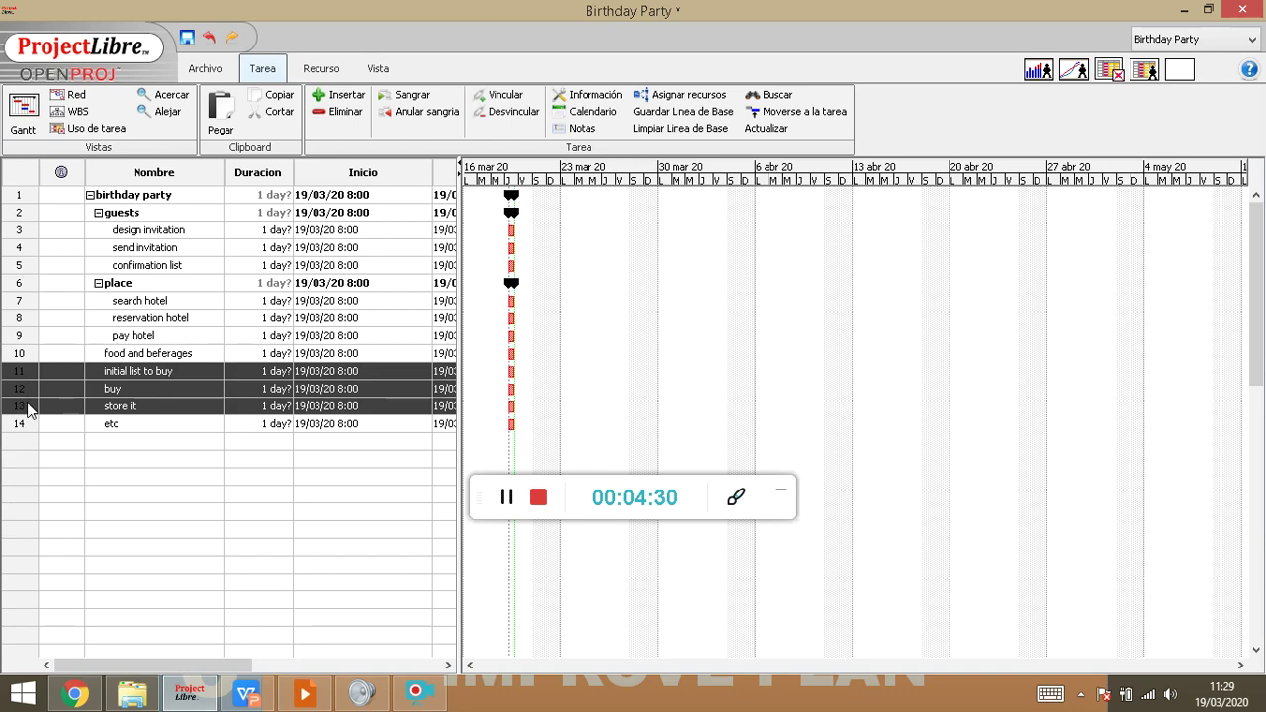
click(404, 95)
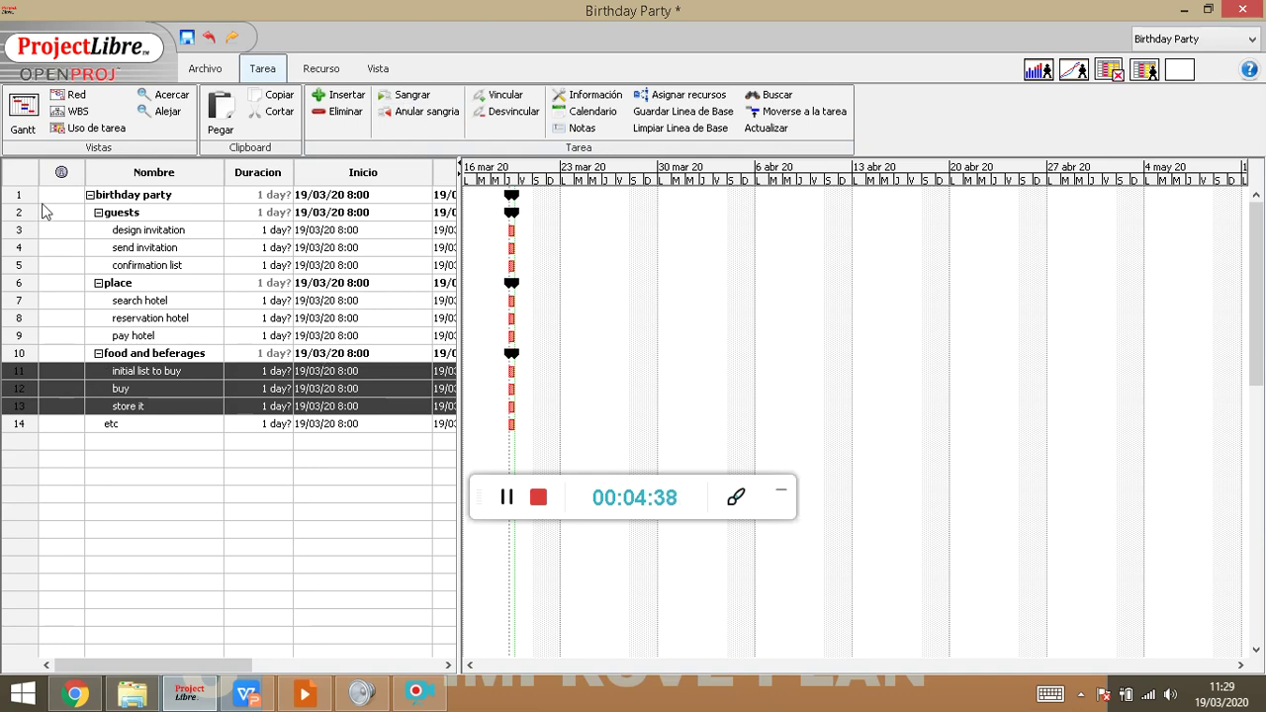
click(77, 111)
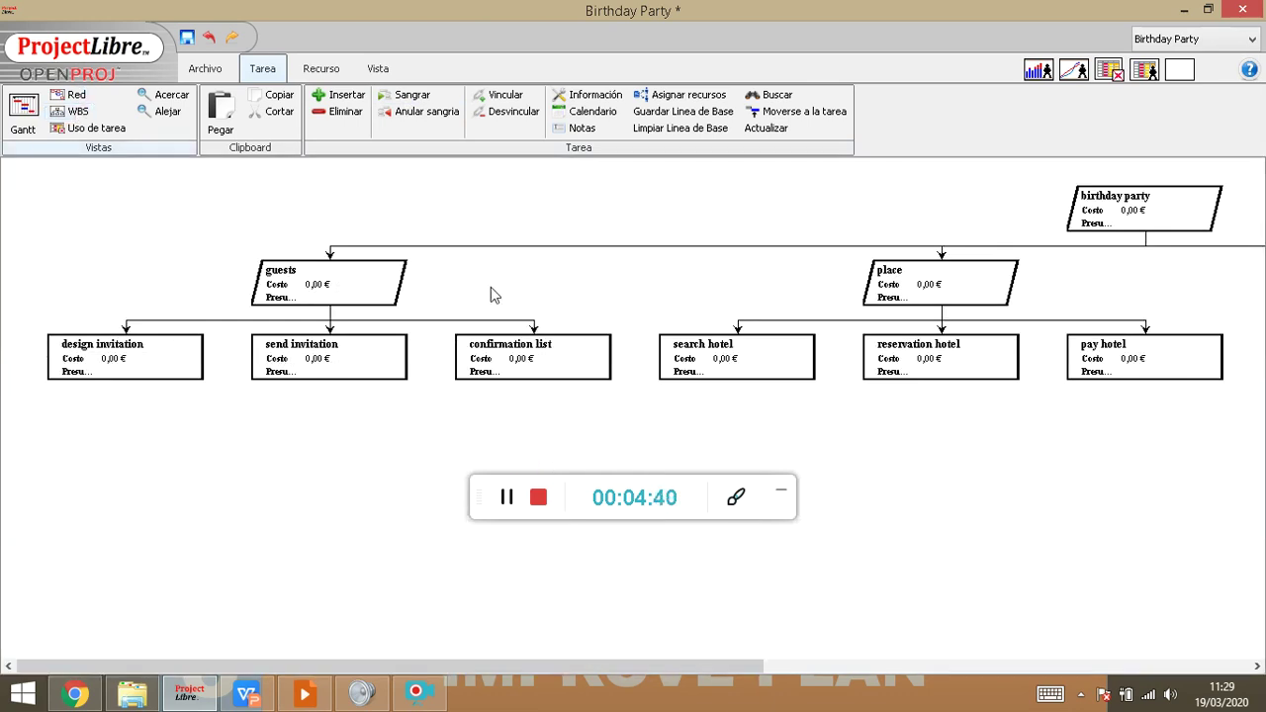
click(173, 114)
click(173, 113)
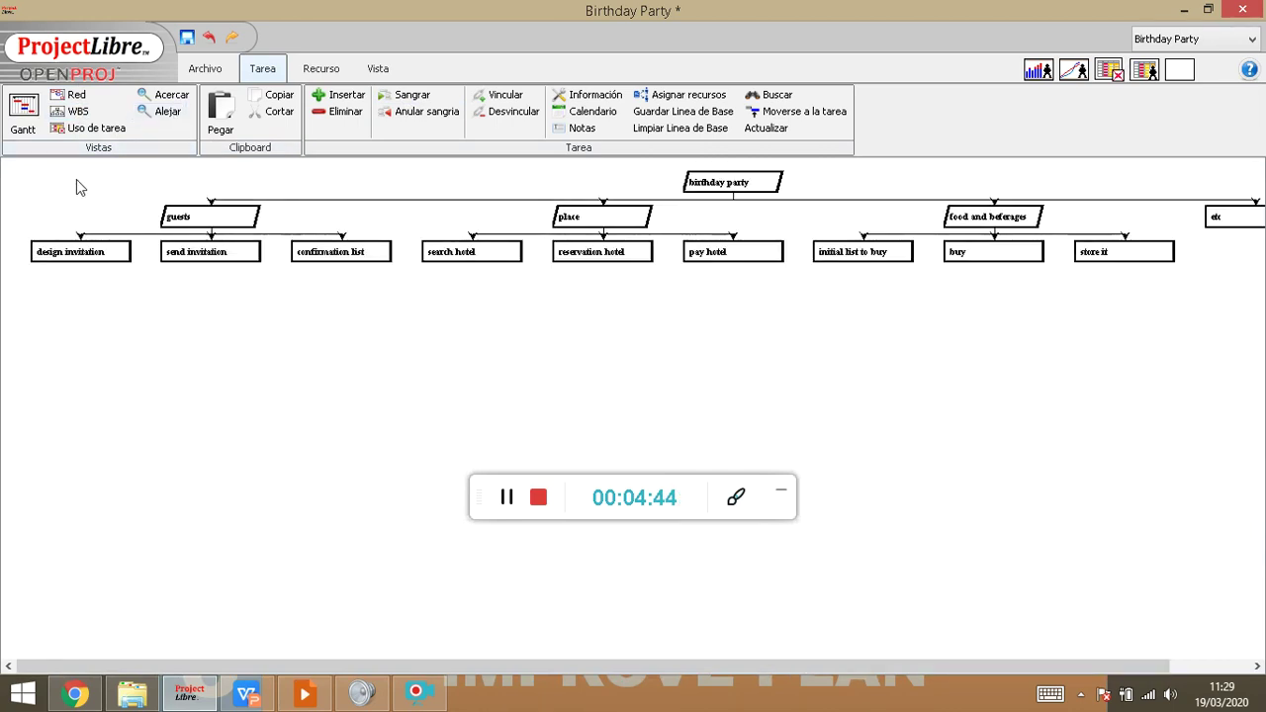
click(24, 109)
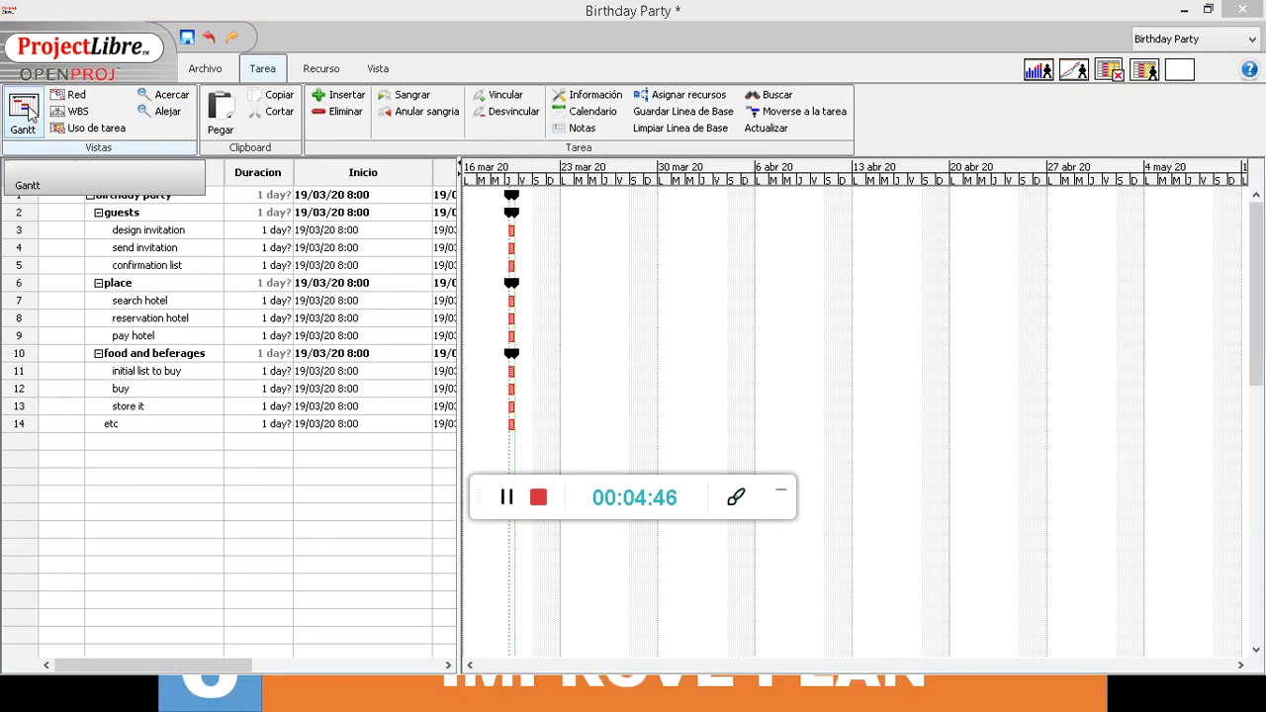
Switch to the presentation slide titled Chronology of a Plan.
key(alt+Tab)
key(alt+Tab)
key(alt+Tab)
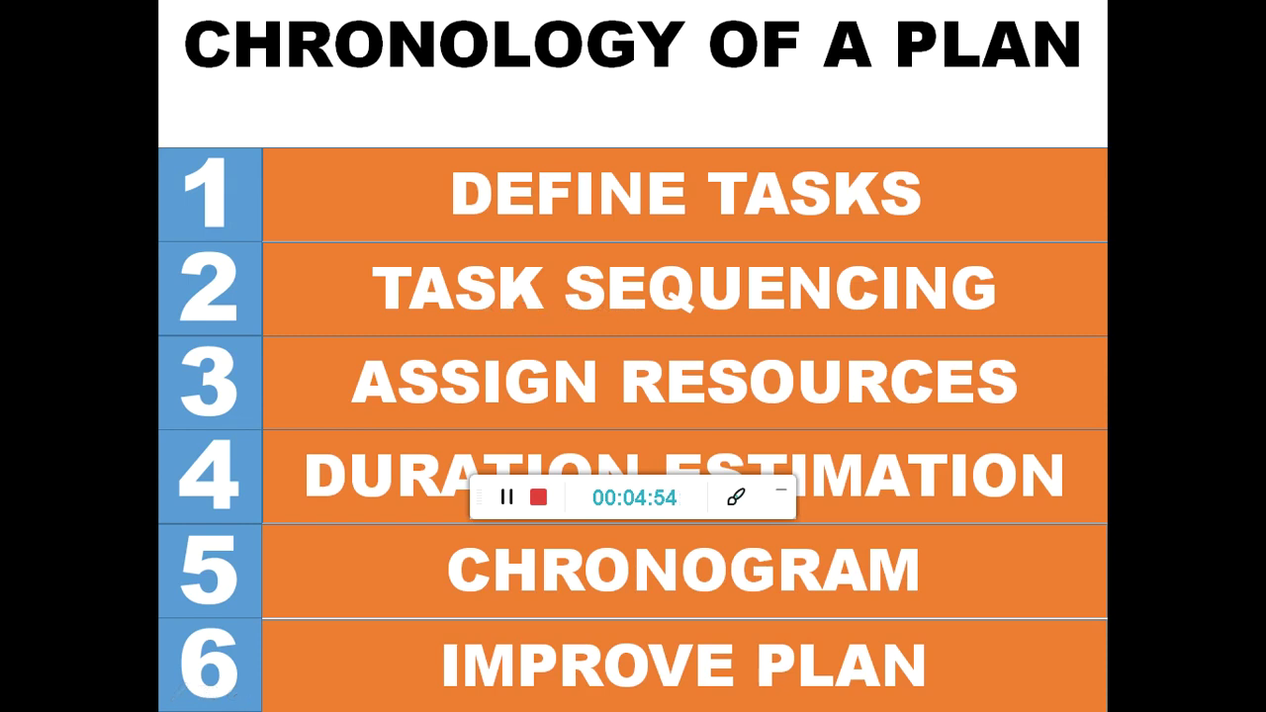
Return to ProjectLibre and set row 3, design invitation, as the predecessor of send invitation in the task table.
key(alt+Tab)
key(alt+Tab)
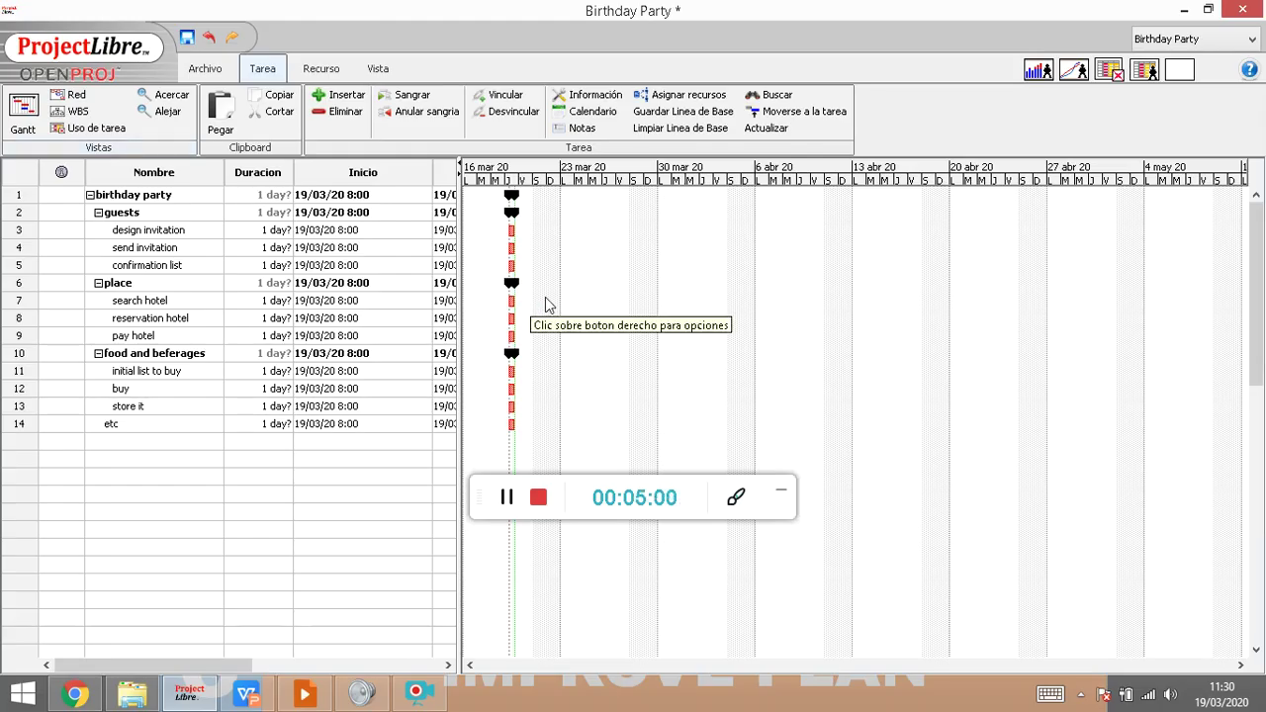
double_click(177, 249)
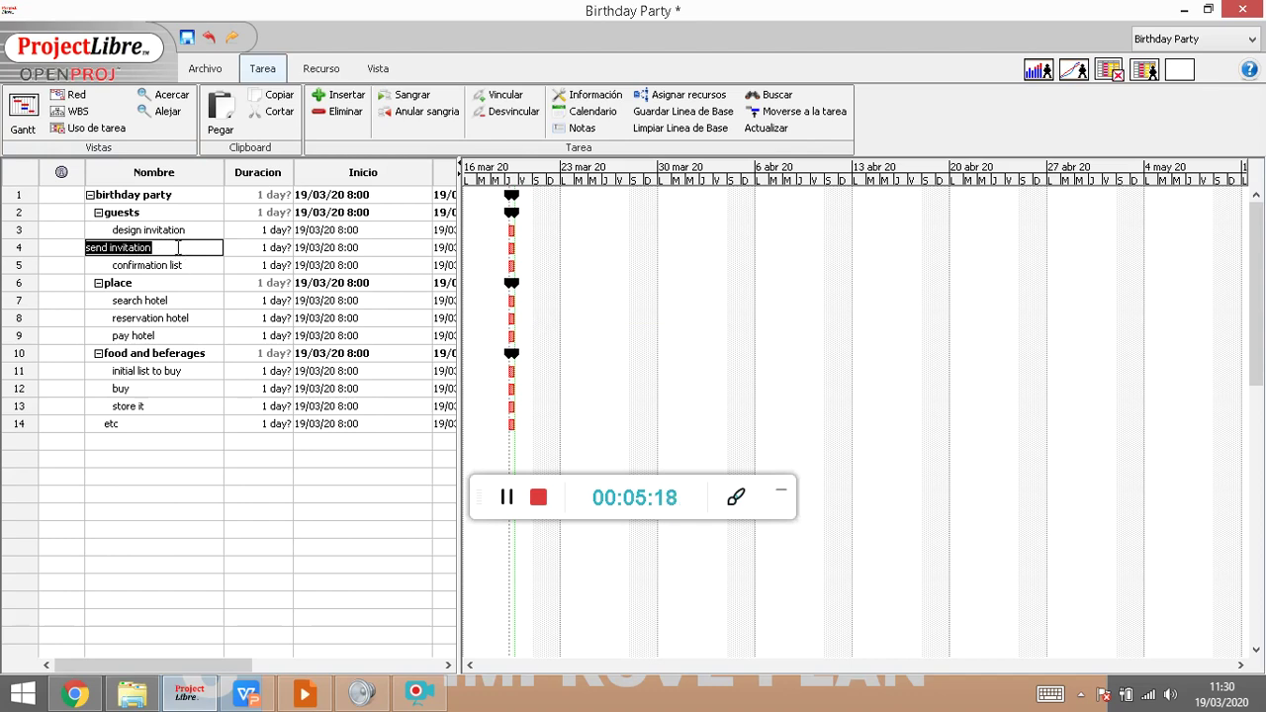
drag(238, 664, 201, 684)
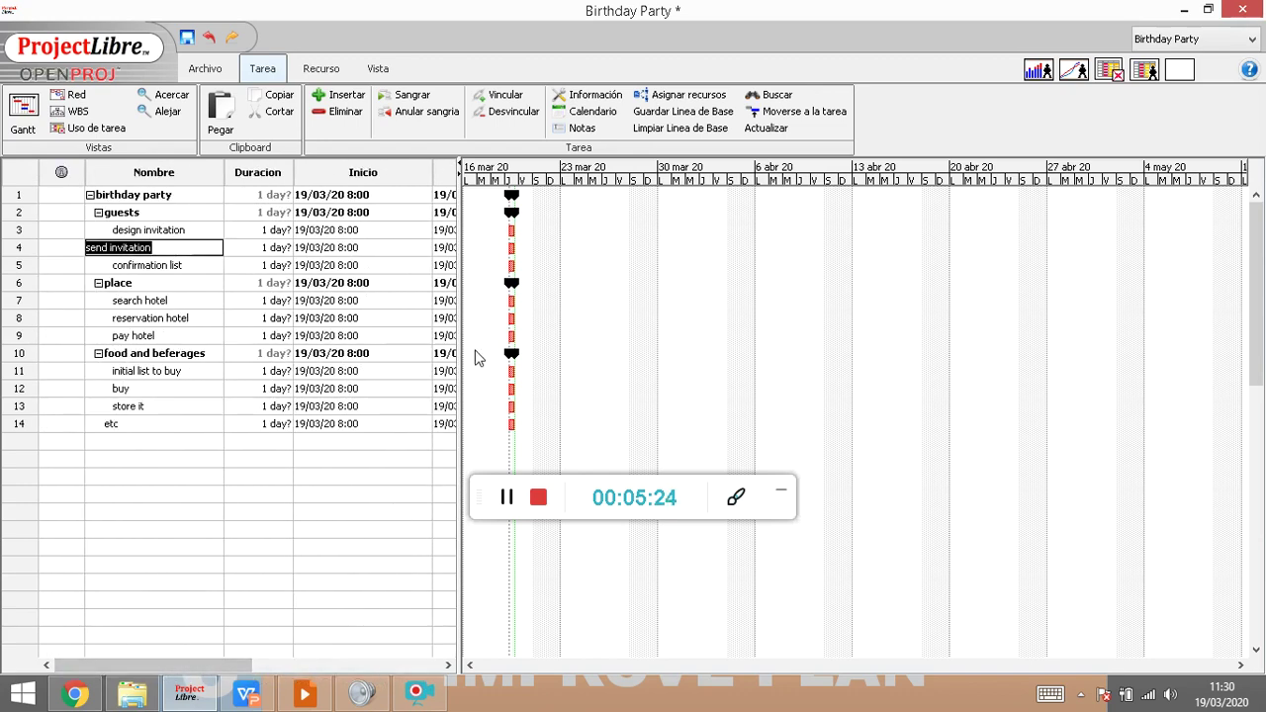
drag(458, 354, 1108, 368)
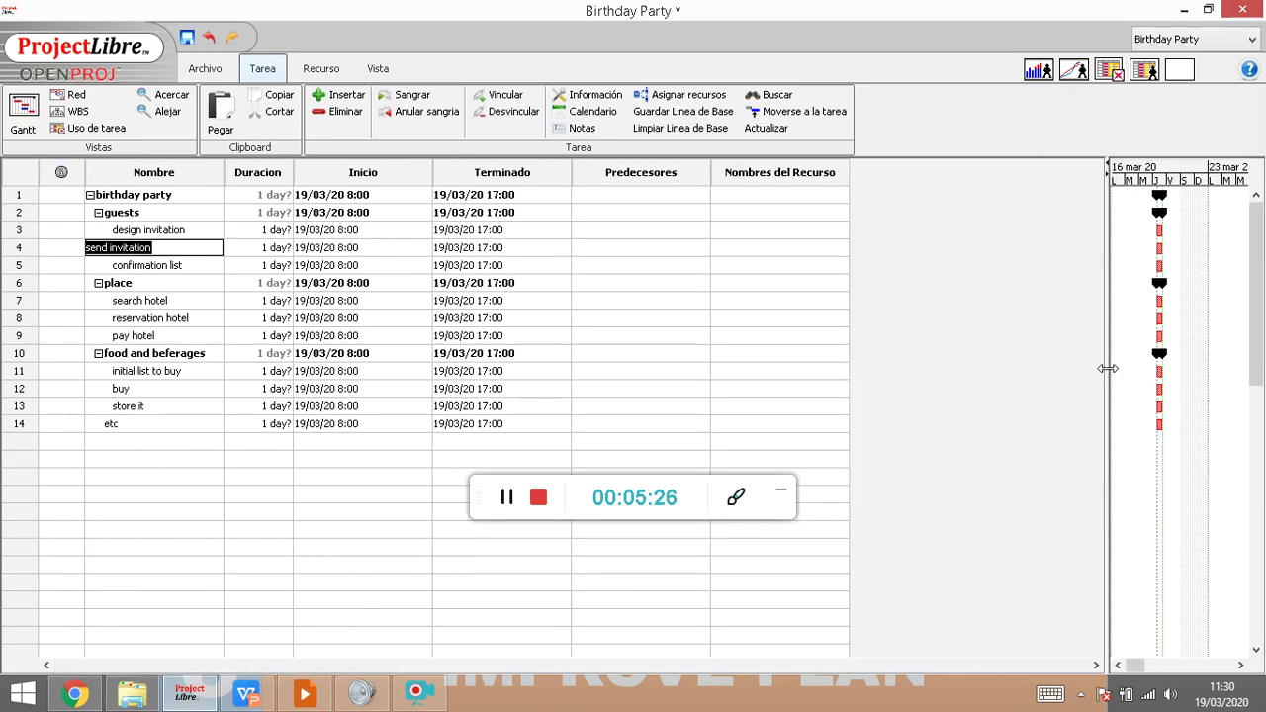
click(28, 249)
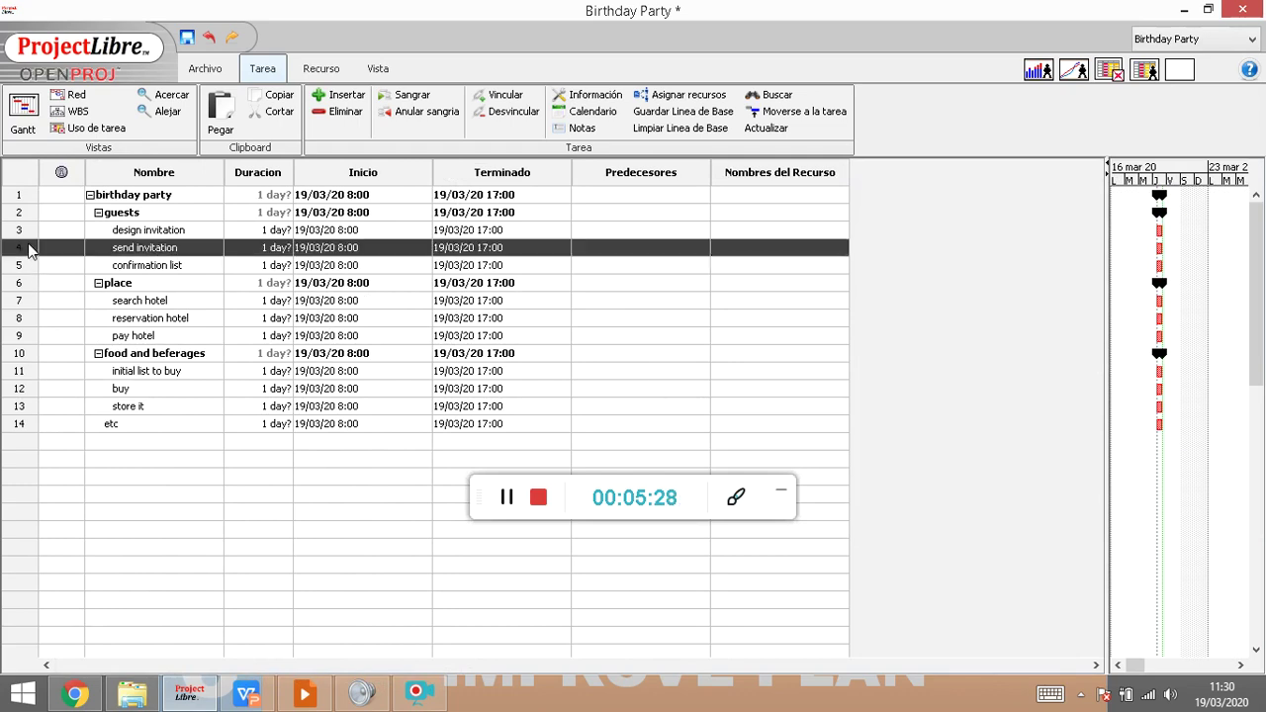
click(635, 252)
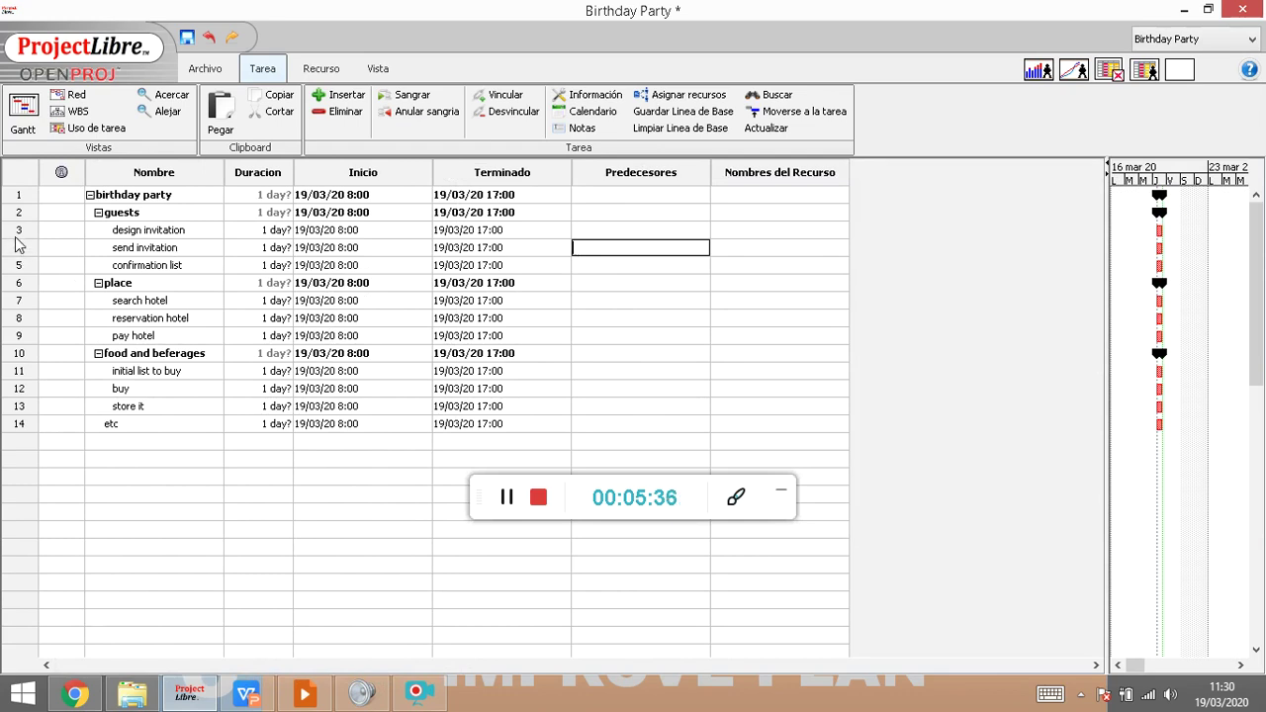
key(Return)
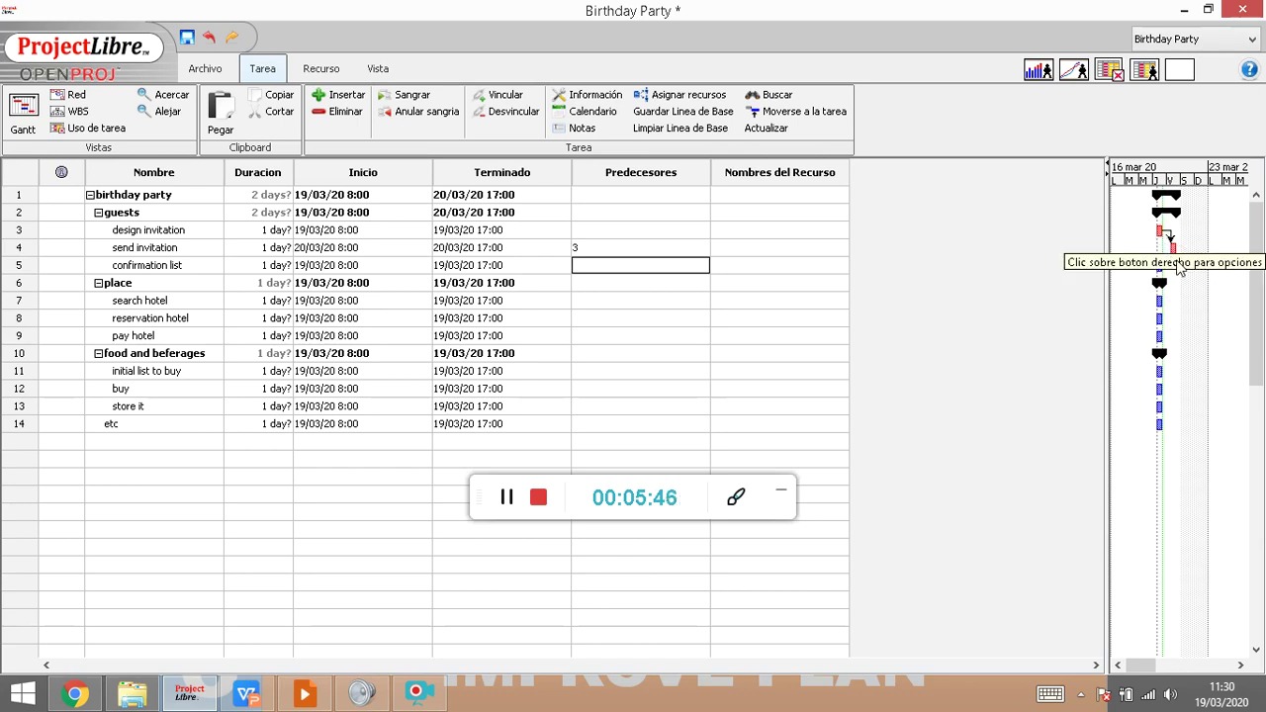
Link send invitation to confirmation list on the enlarged Gantt chart and check the dependency in the Predecesores column.
drag(1107, 243, 318, 235)
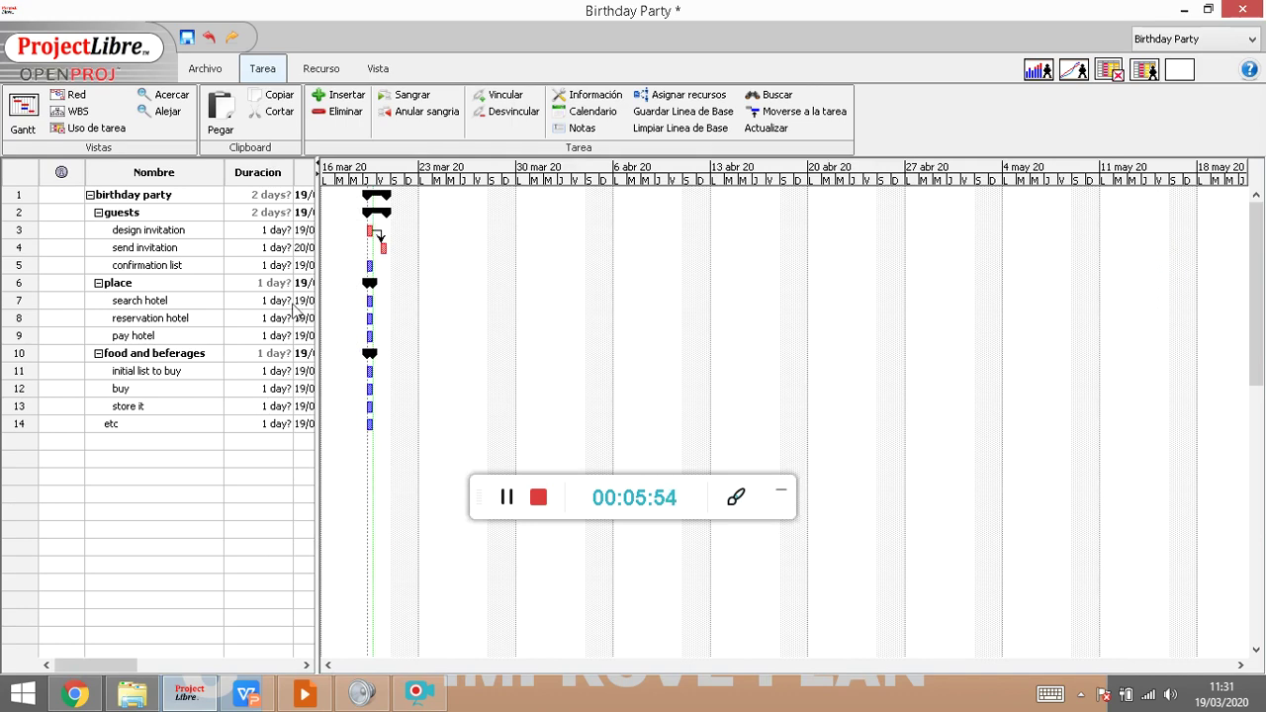
click(158, 96)
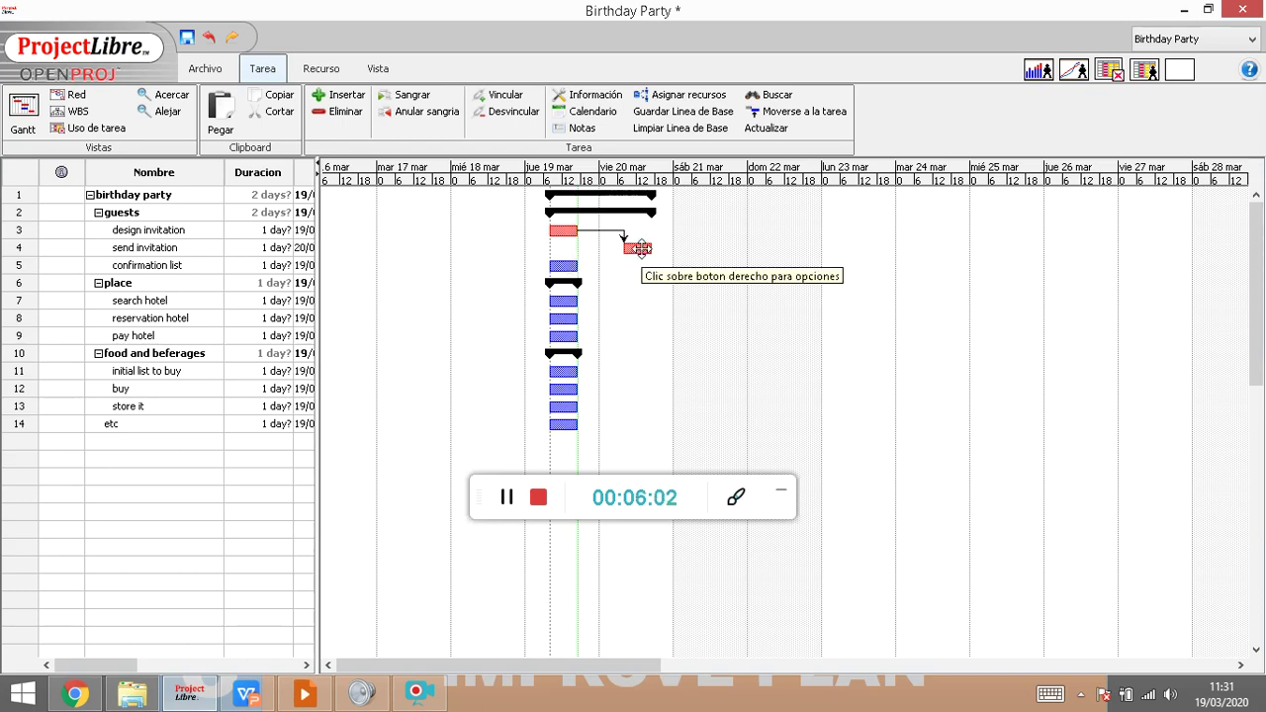
drag(638, 248, 572, 268)
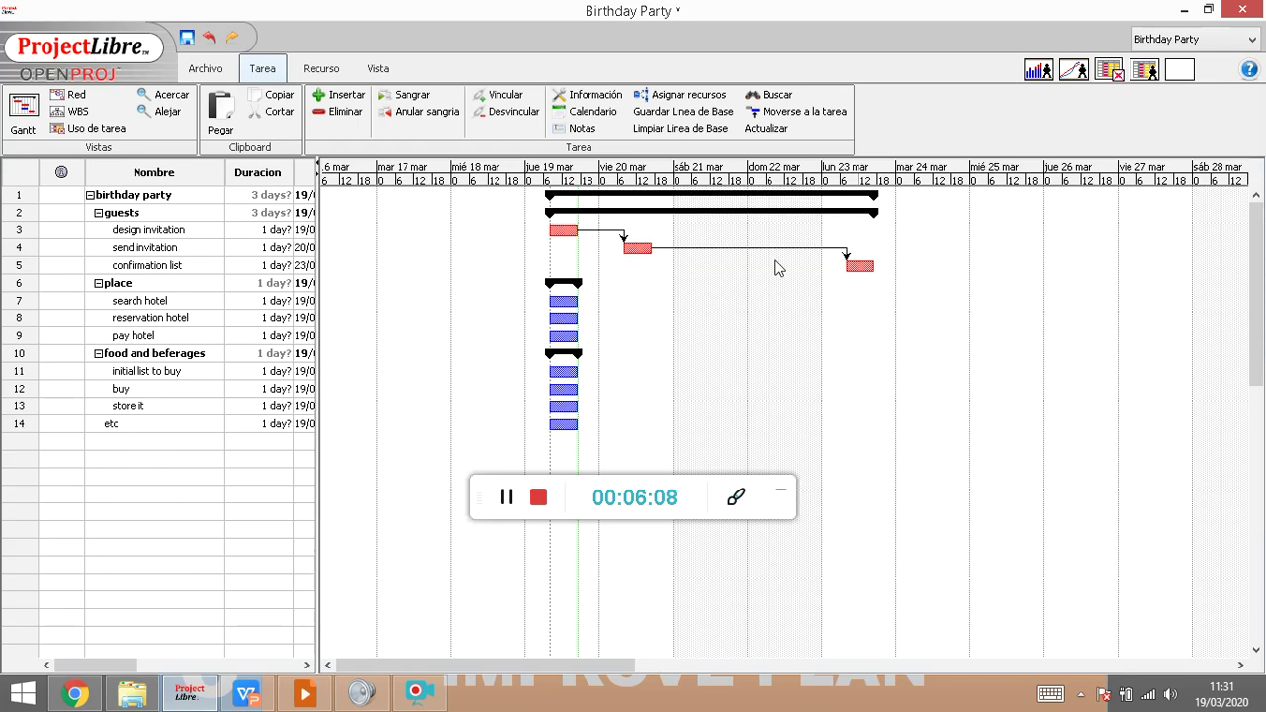
drag(317, 436, 967, 418)
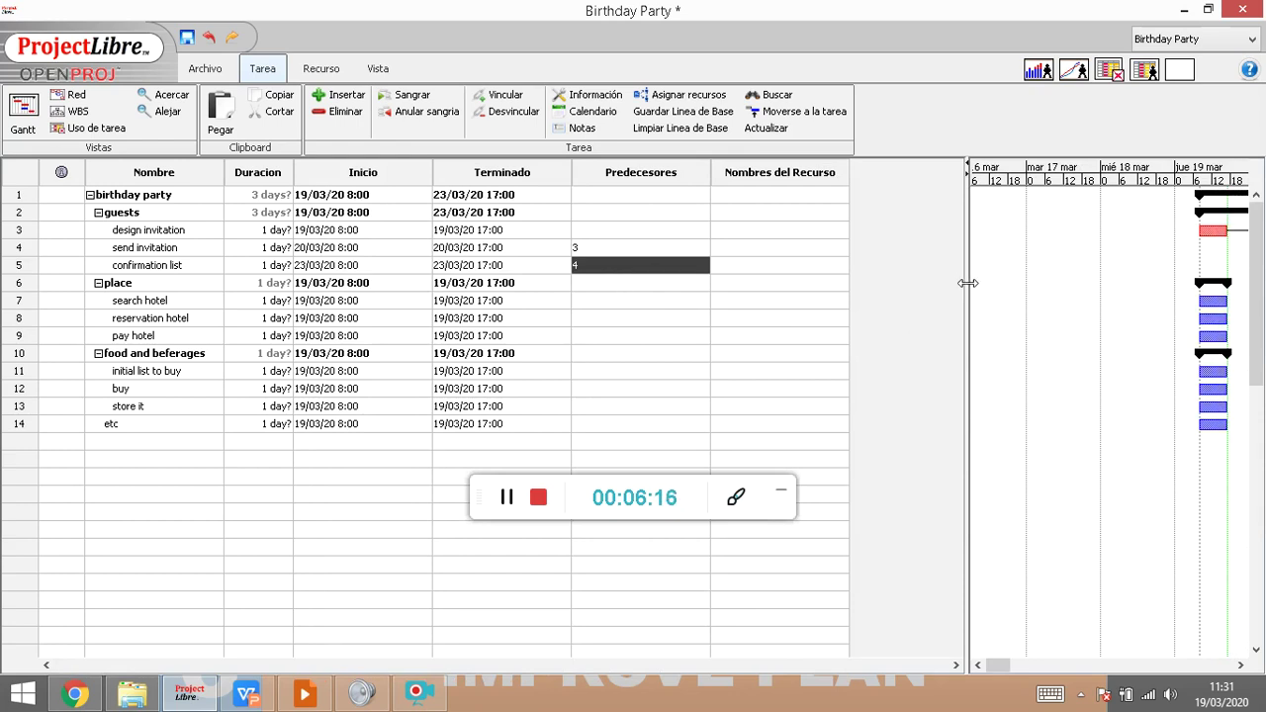
Link the three place subtasks in sequence on the Gantt chart, and likewise the three food and beferages subtasks.
drag(967, 281, 302, 267)
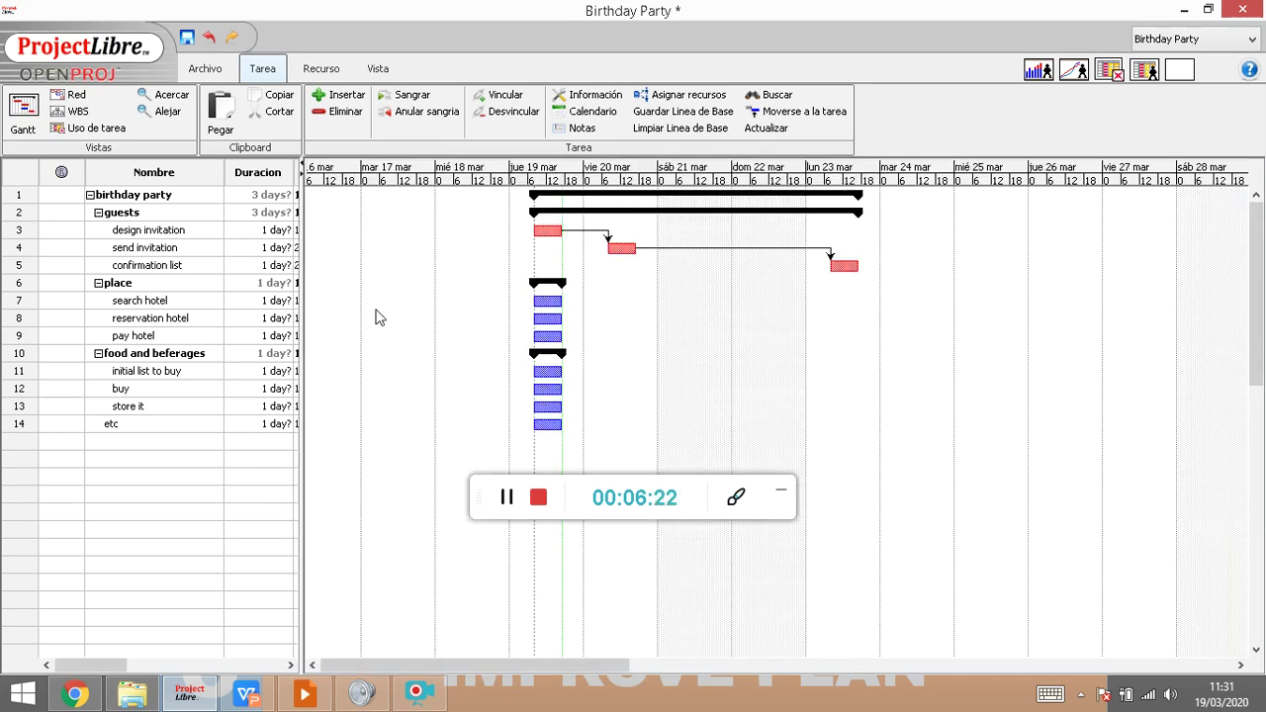
drag(548, 300, 558, 408)
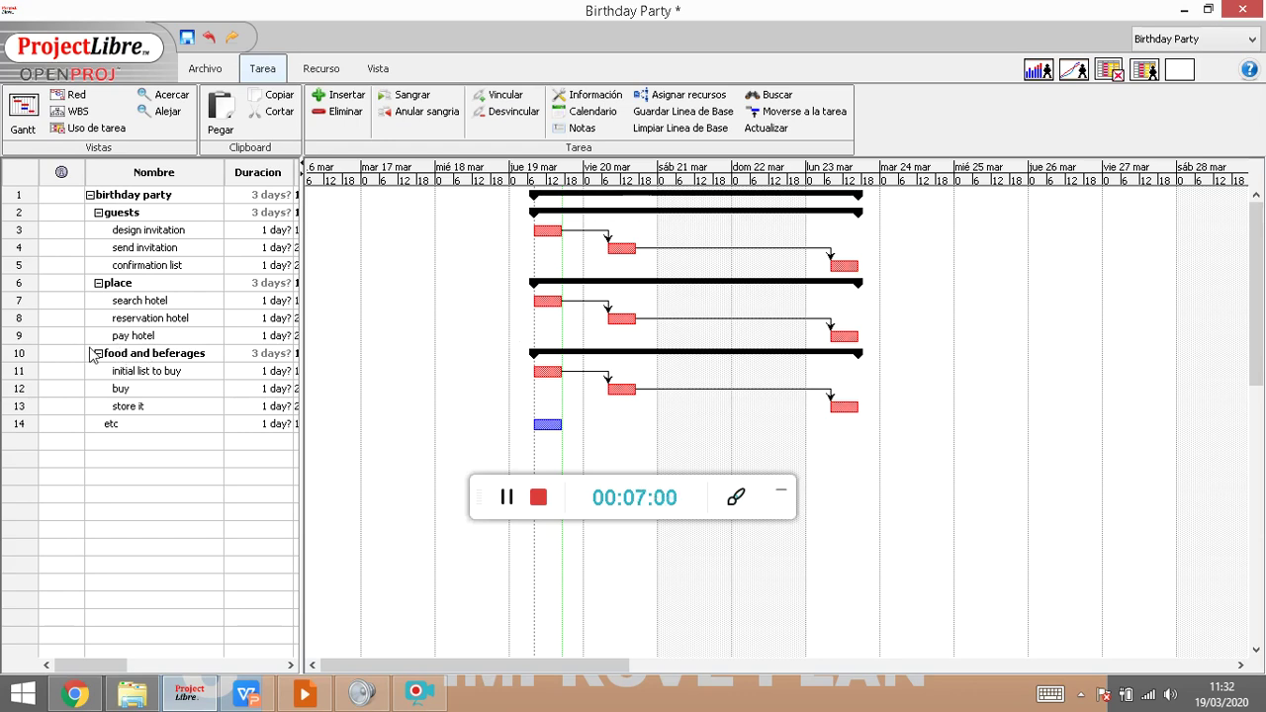
Link confirmation list to reservation hotel on the Gantt chart so the reservation depends on the guest confirmations.
click(22, 321)
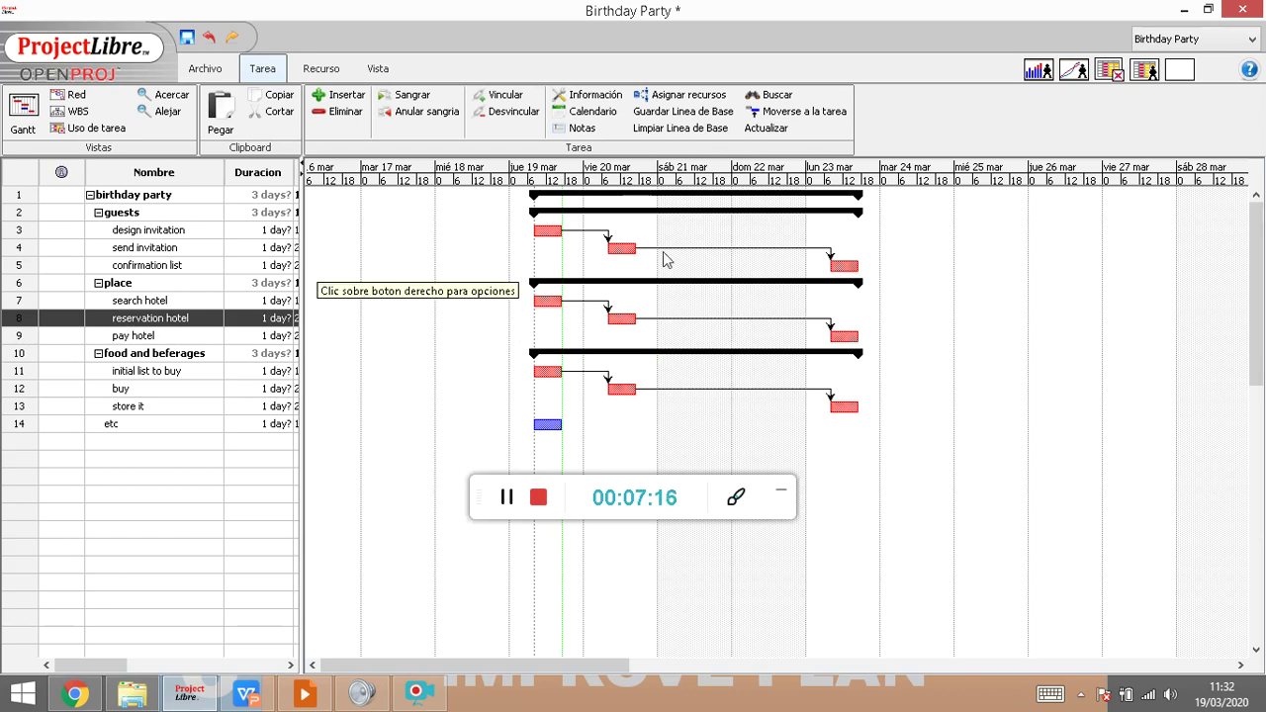
drag(844, 266, 631, 317)
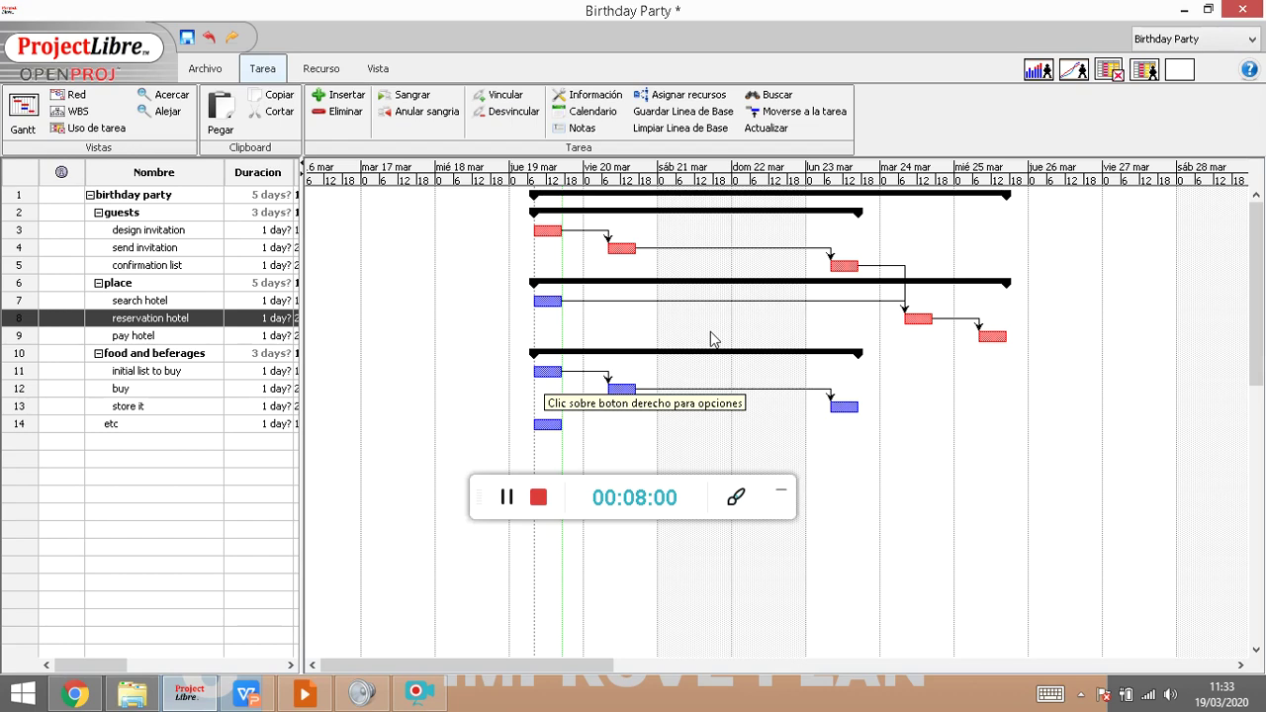
Try linking confirmation list to initial list to buy, and undo that link.
drag(844, 265, 546, 373)
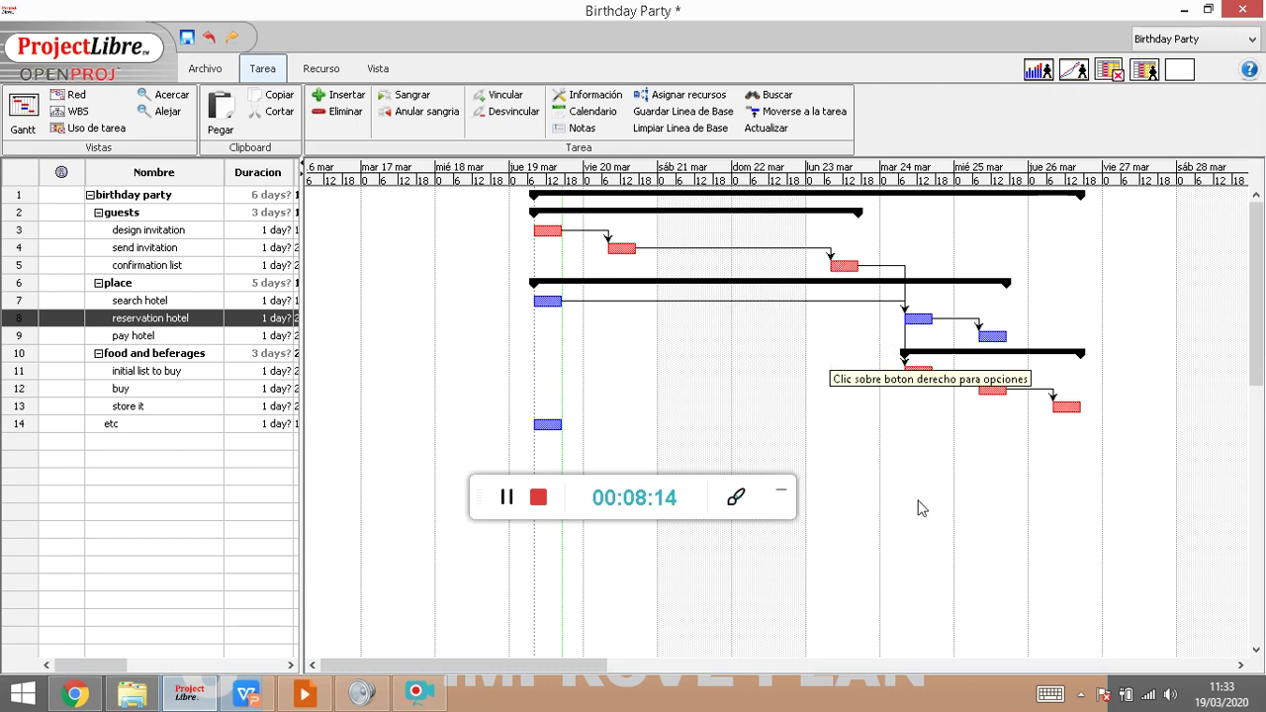
click(210, 38)
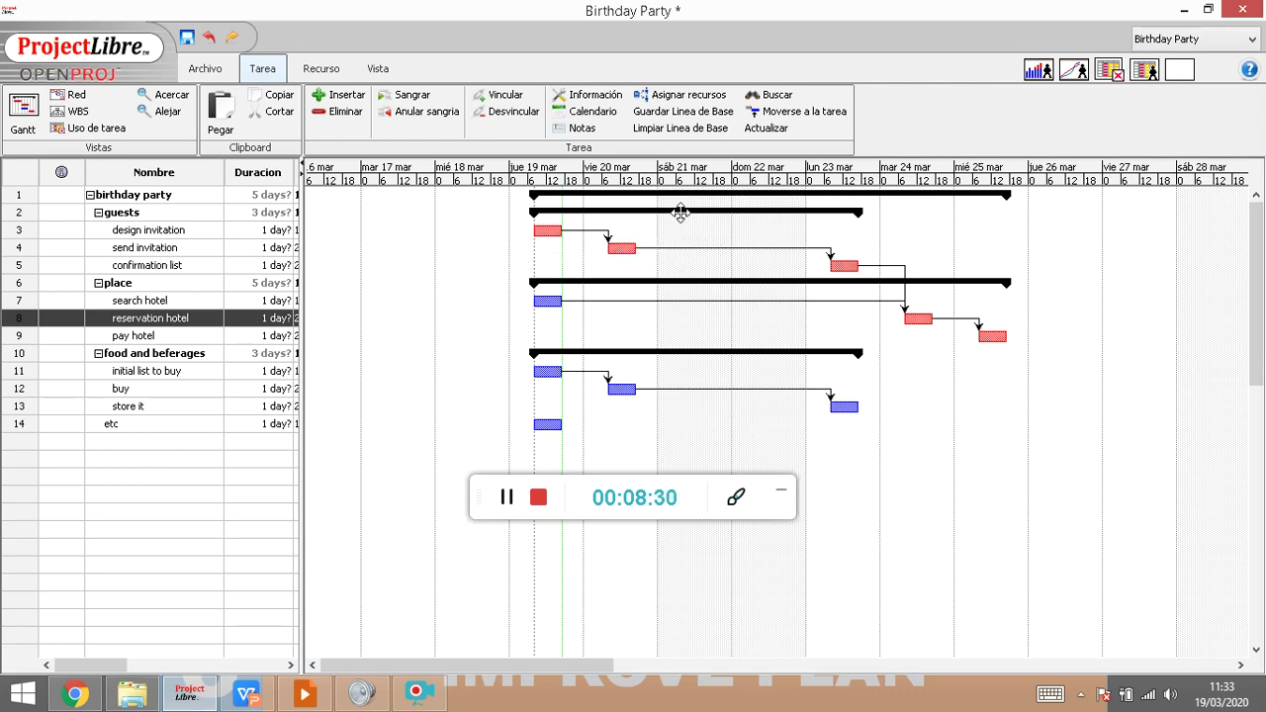
Link the guests summary bar to the food and beferages summary bar on the Gantt chart.
click(680, 213)
drag(680, 213, 673, 354)
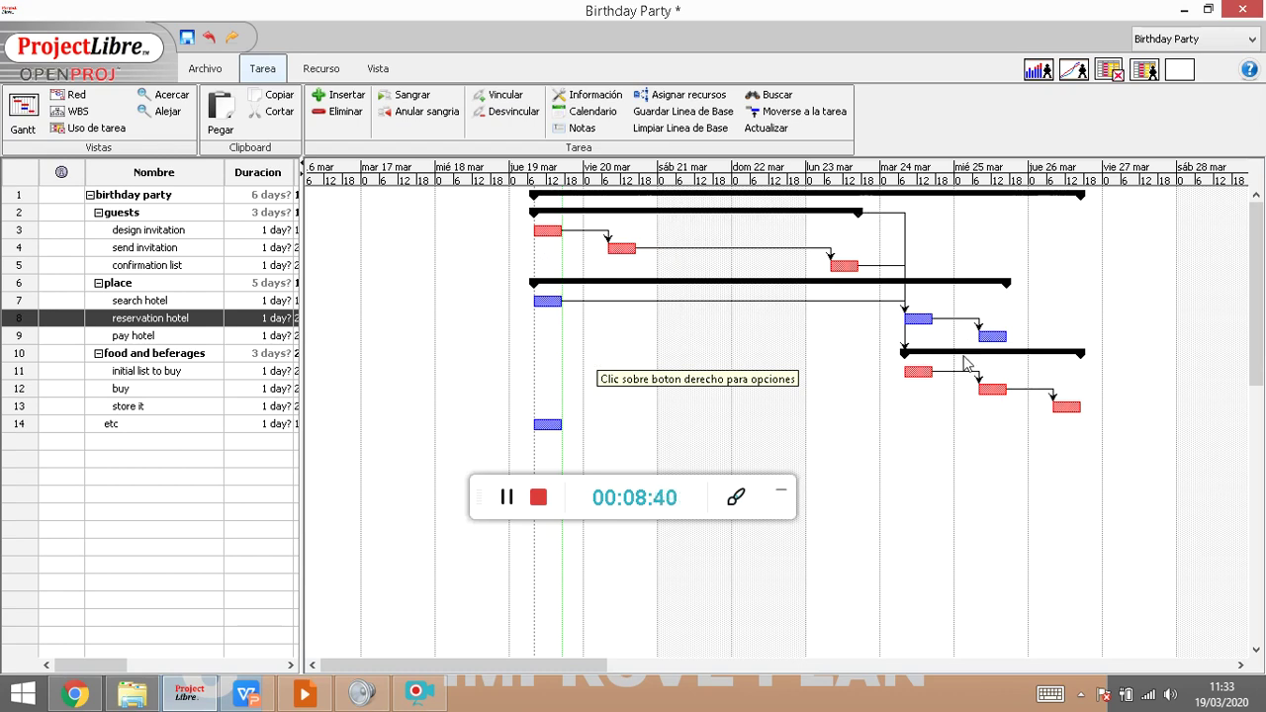
Correct the spelling of the food and beferages task name to food and beverages.
double_click(143, 353)
click(141, 354)
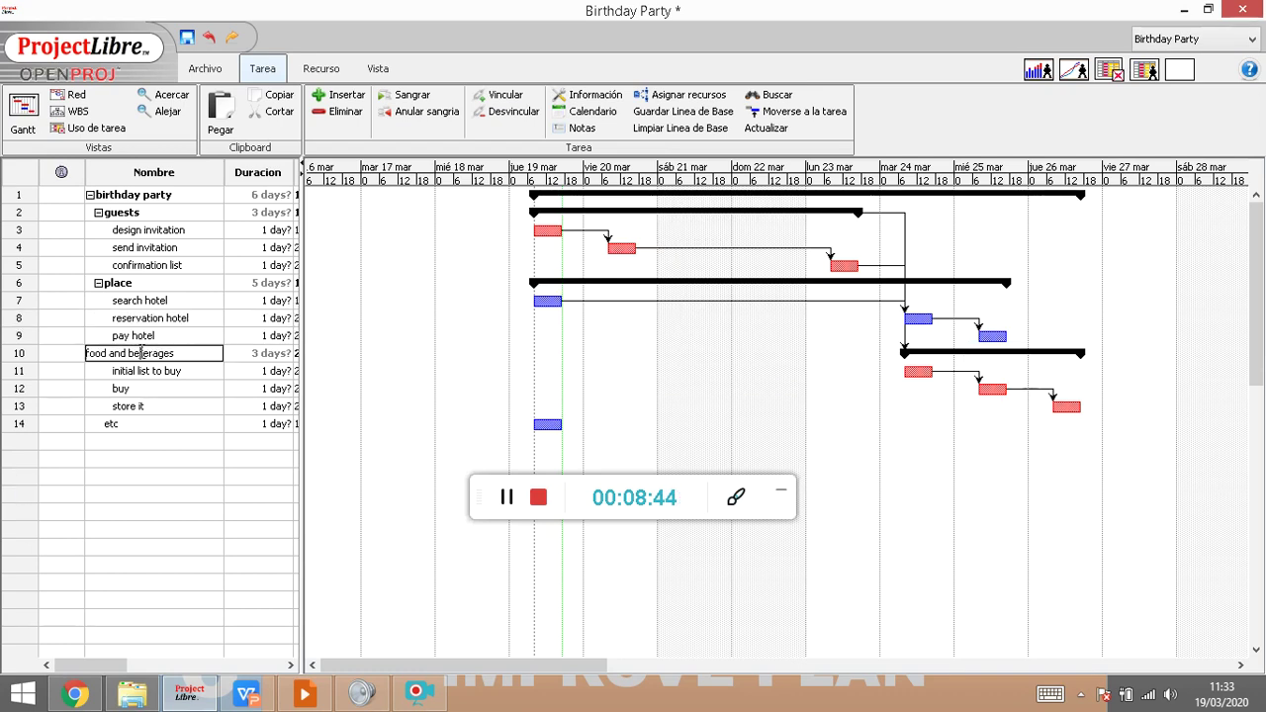
key(Delete)
text(v)
key(Return)
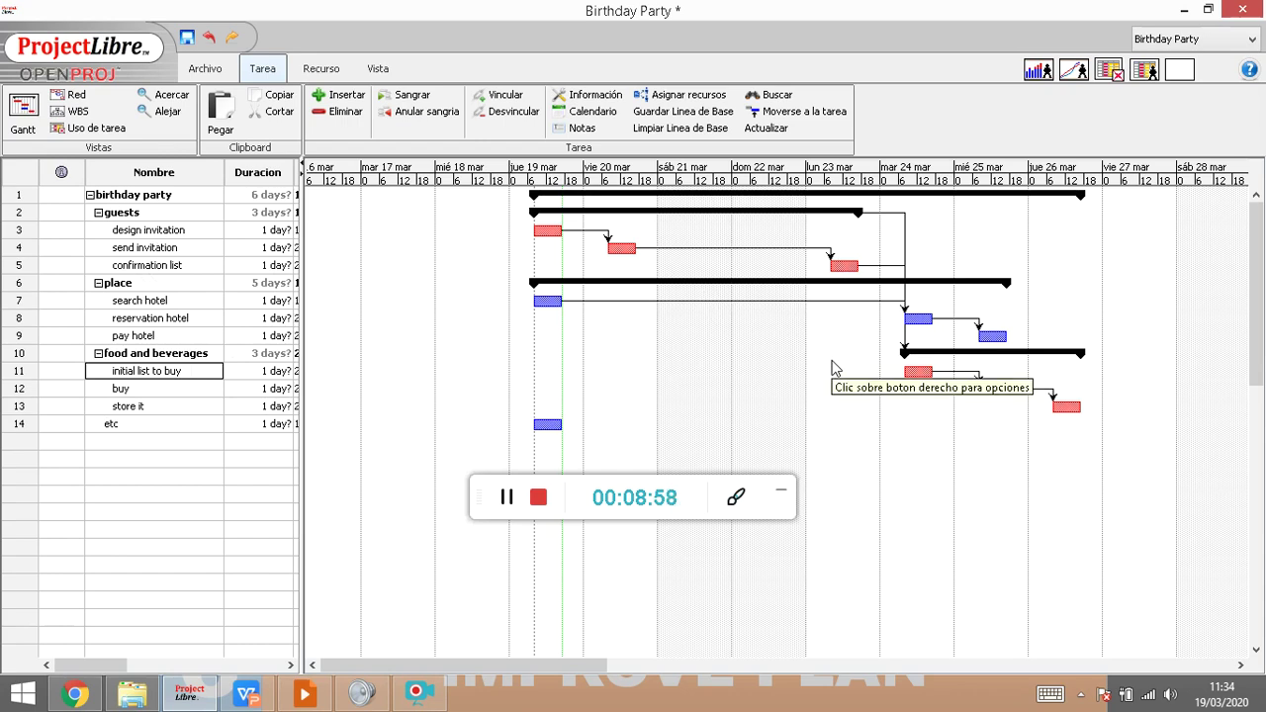
Consult the Chronology of a Plan slide in the presentation and return to ProjectLibre.
key(alt+Tab)
key(Tab)
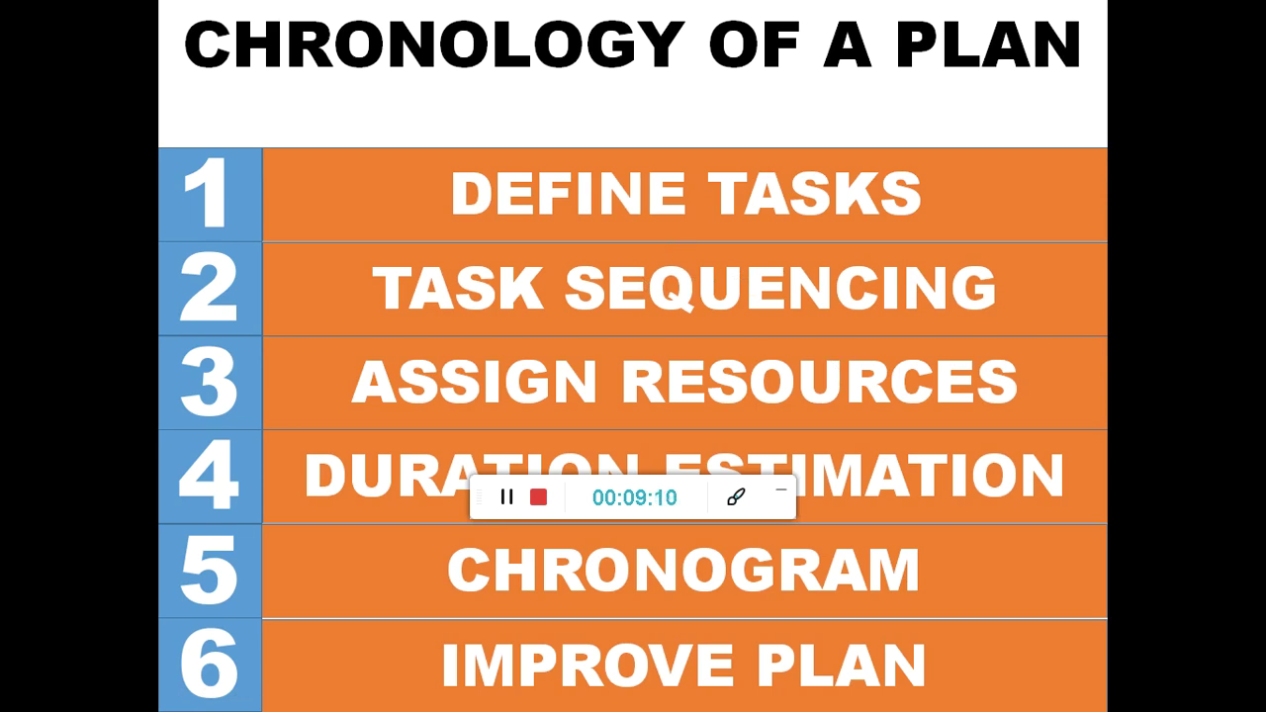
key(alt+Tab)
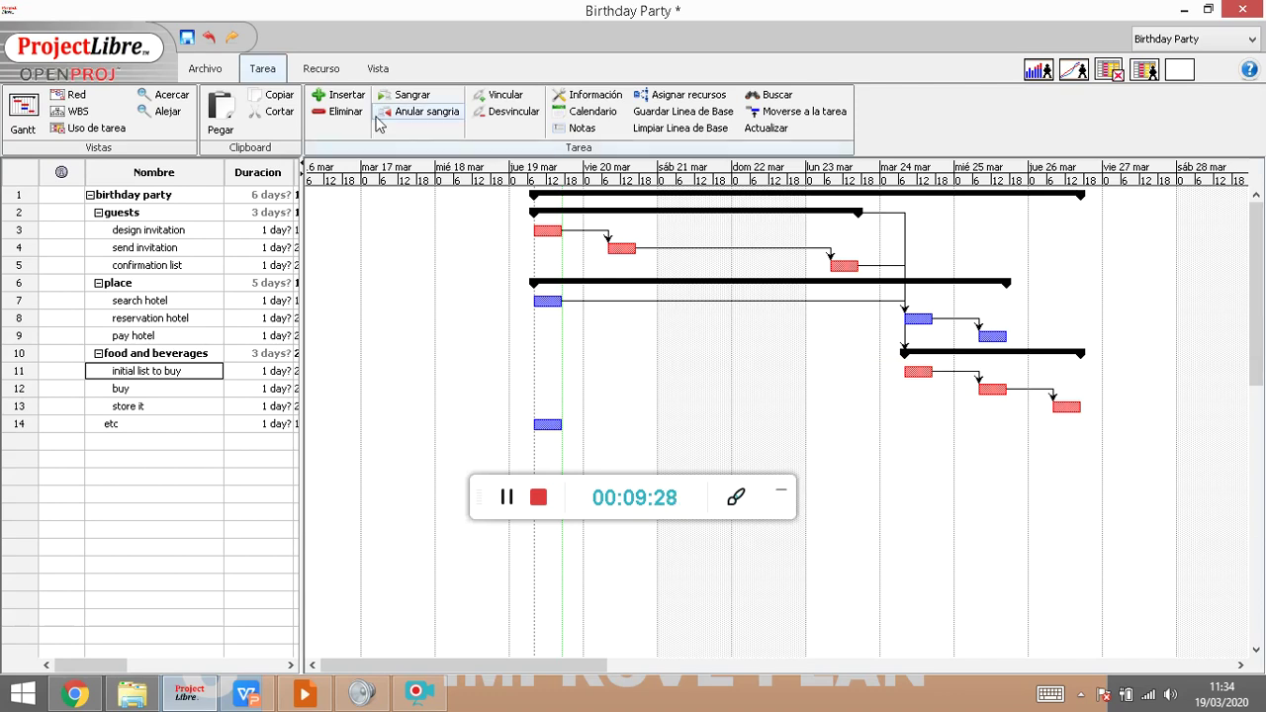
Open the resource sheet and add three people as resources, entering each person's first name in its own row.
click(326, 66)
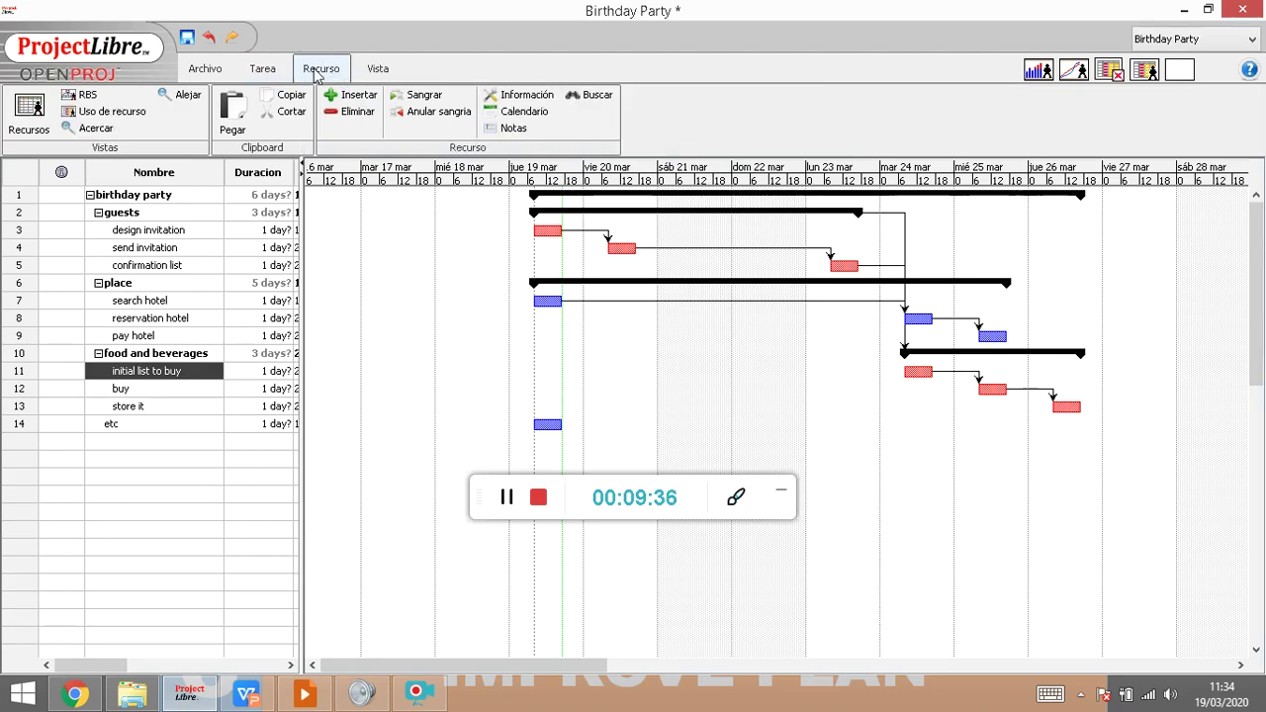
click(28, 118)
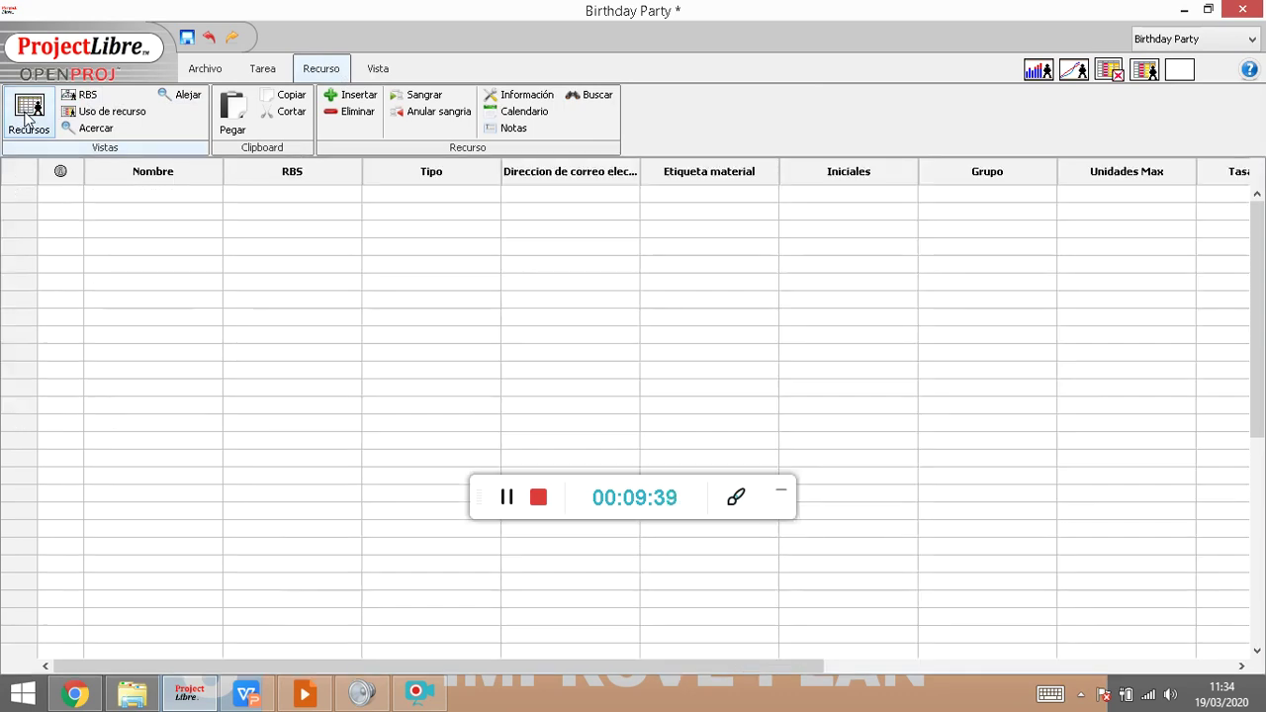
click(129, 194)
text(marc)
key(Return)
text(nom)
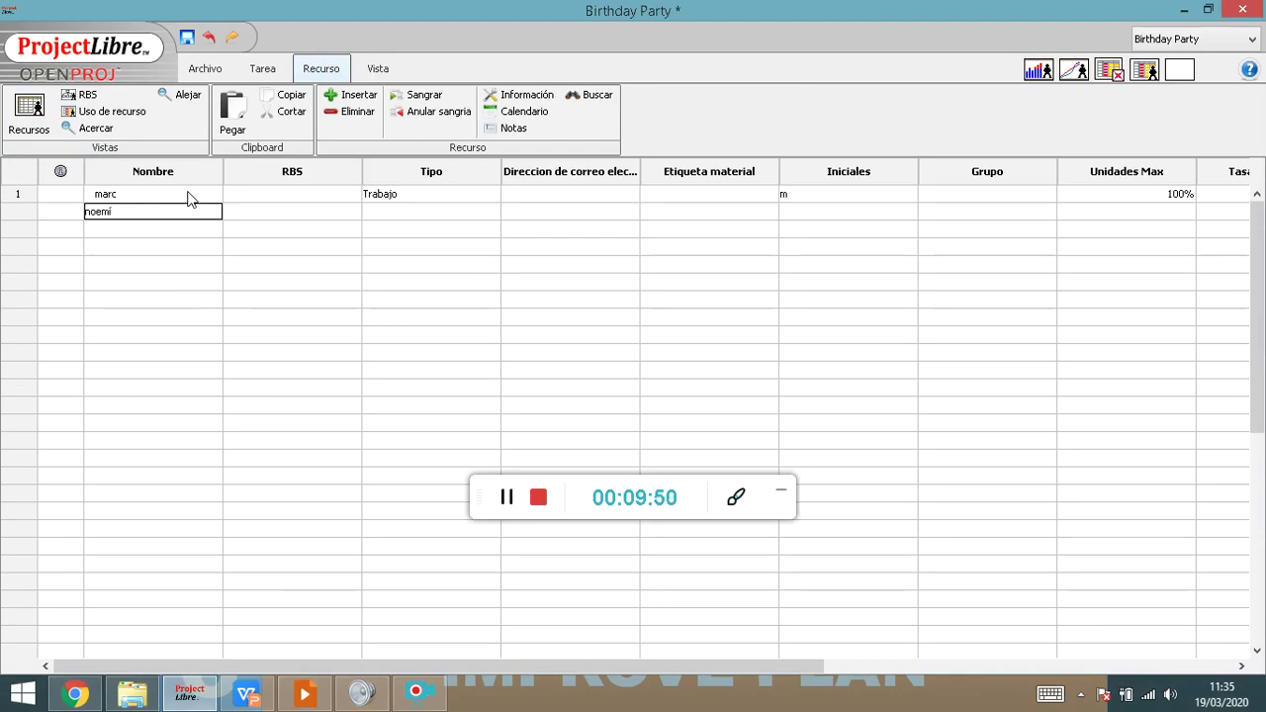
key(Return)
text(jordi)
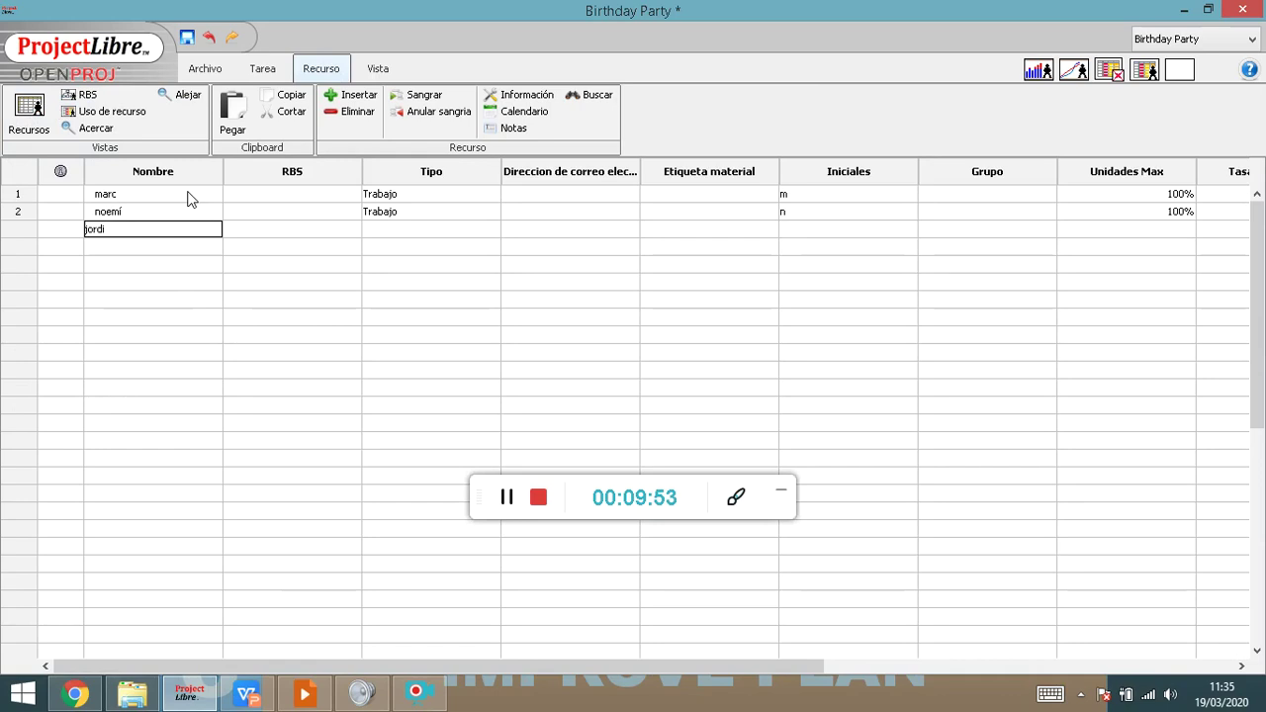
key(Return)
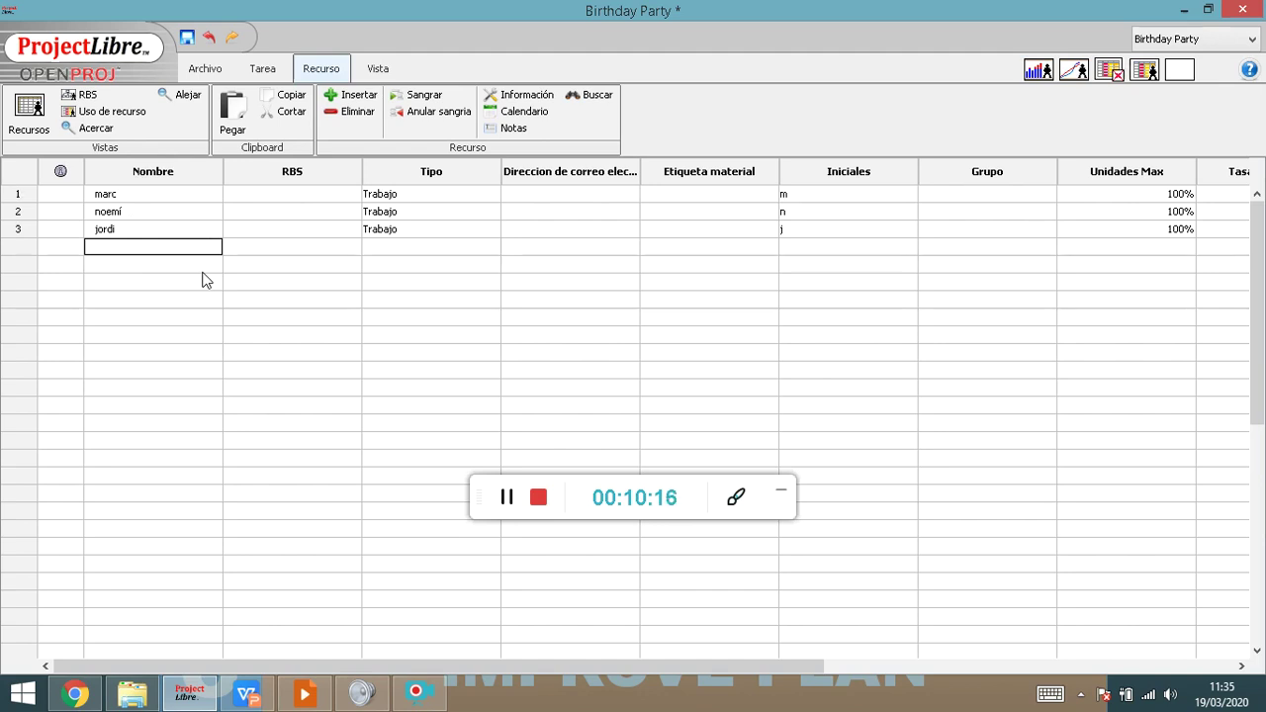
Add sandwiches, drinks and balloons as resources in the rows below the three people.
text(andwiches)
key(Return)
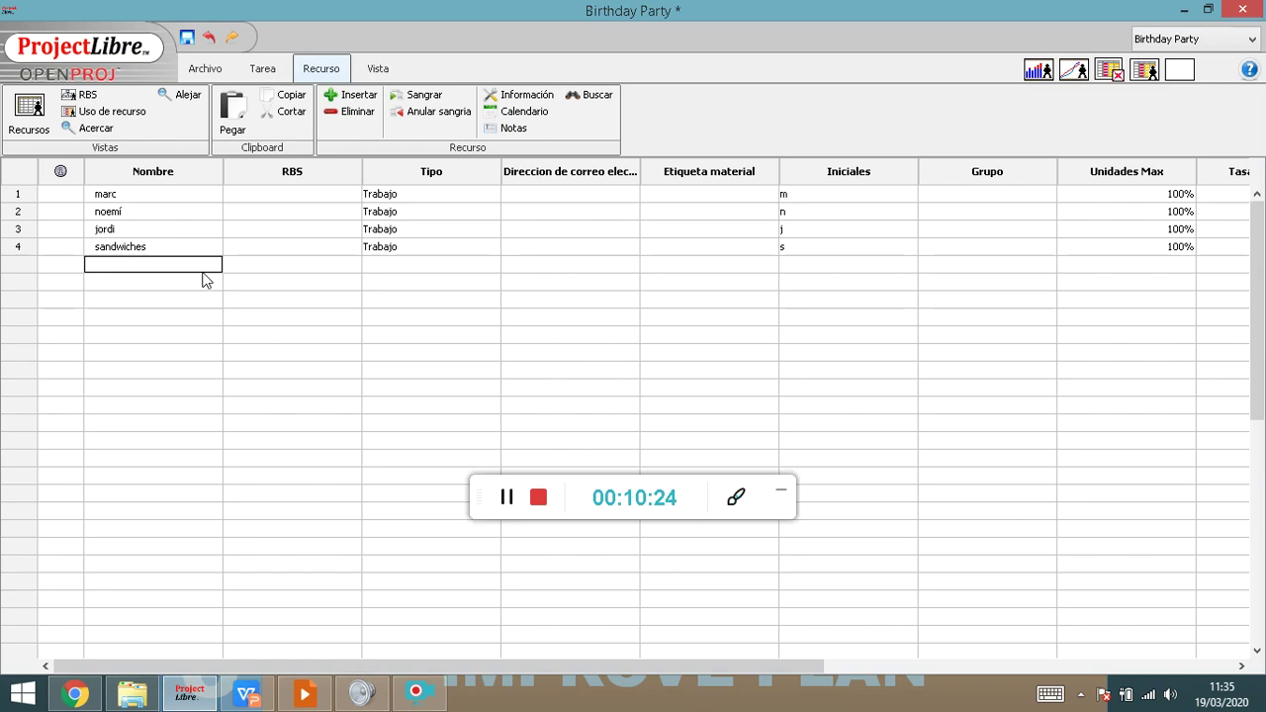
text(drinks)
click(206, 281)
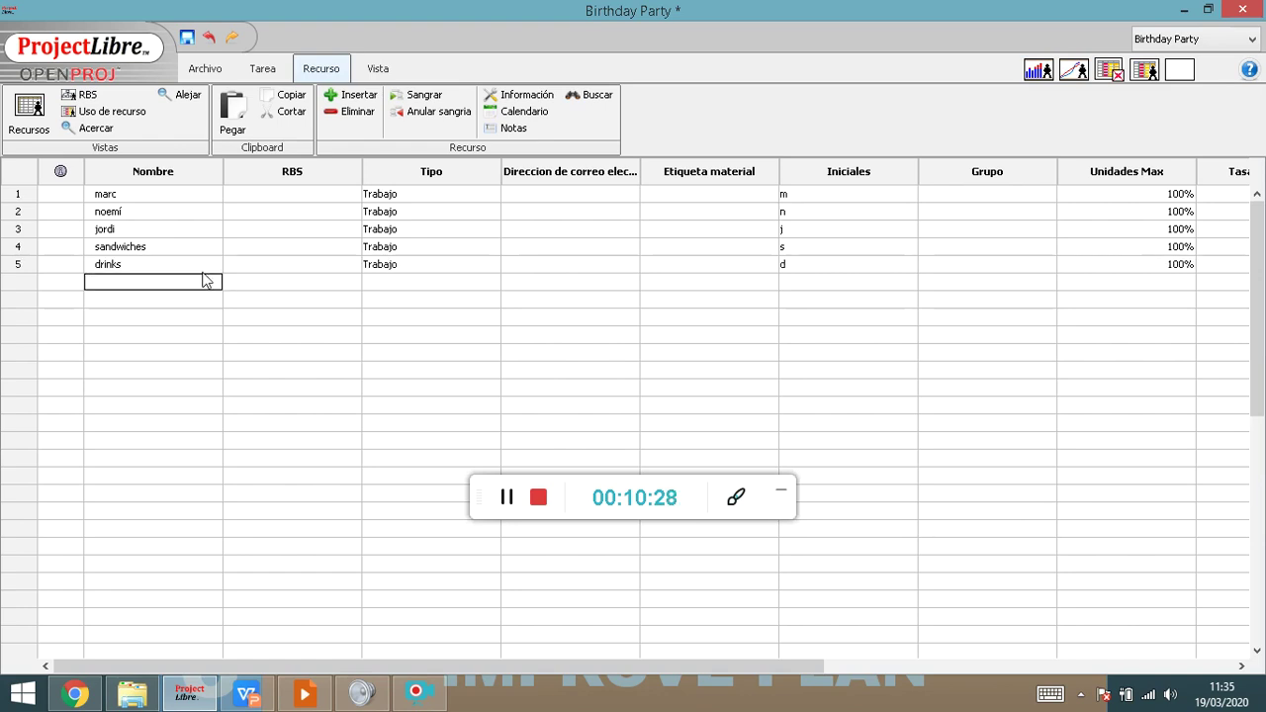
text(balloons)
key(Return)
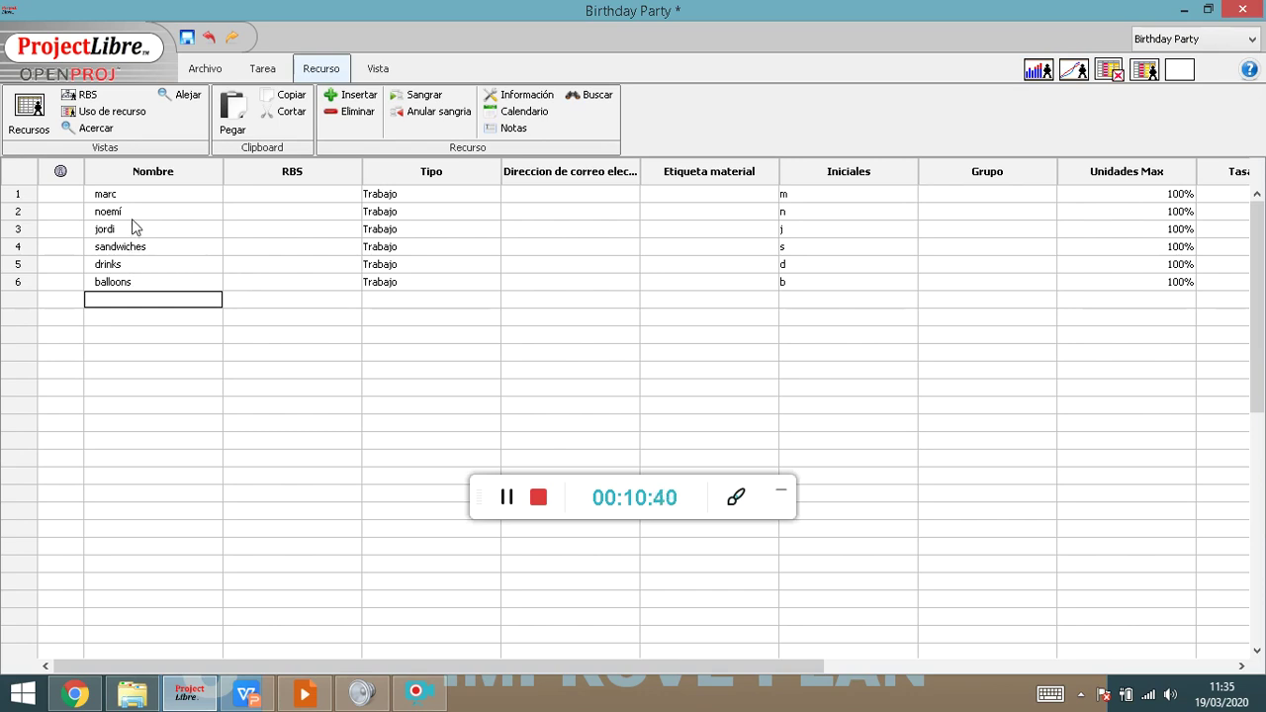
Change the resource type of sandwiches, drinks and balloons to Material.
drag(19, 197, 29, 297)
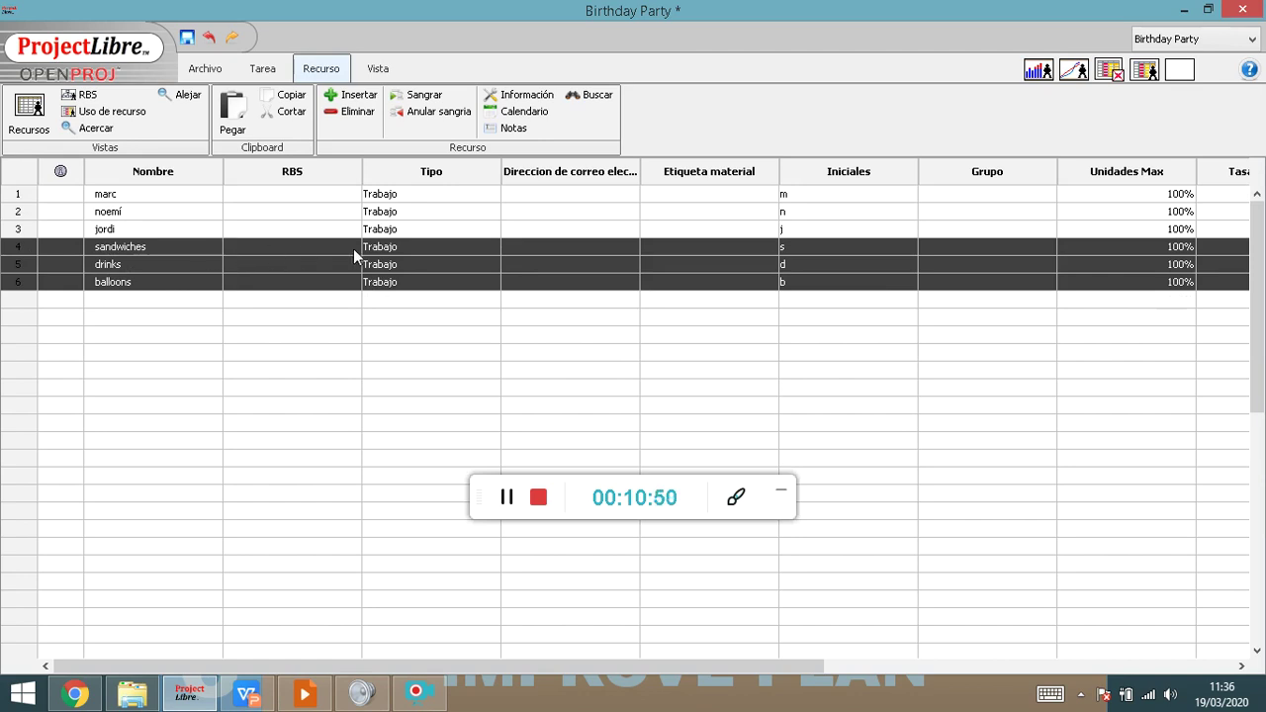
click(402, 176)
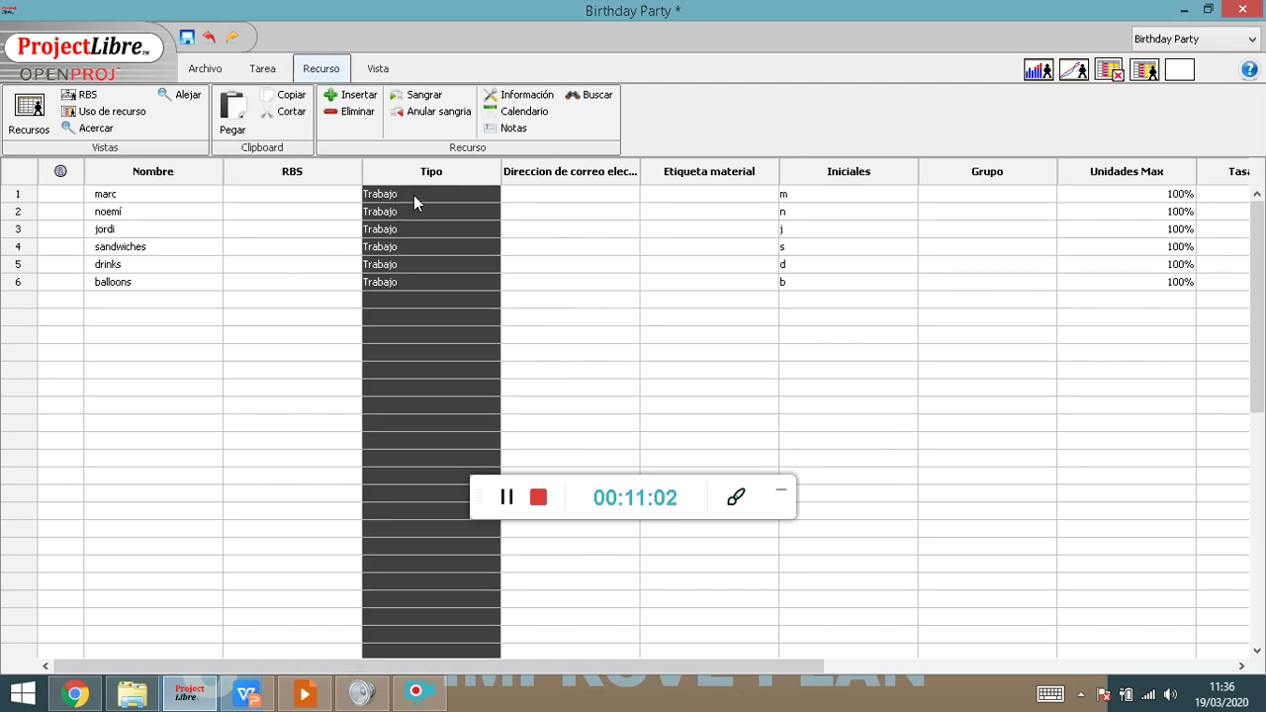
click(407, 246)
click(396, 263)
click(395, 266)
click(397, 282)
click(398, 285)
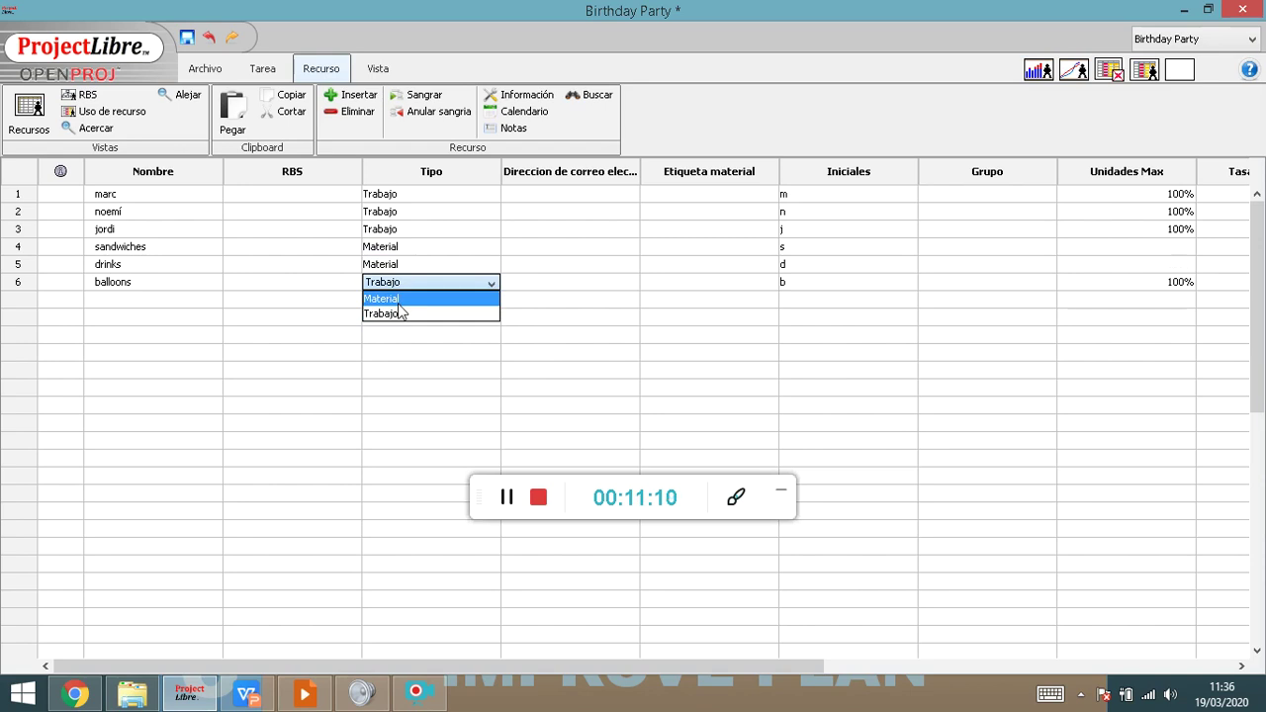
click(400, 303)
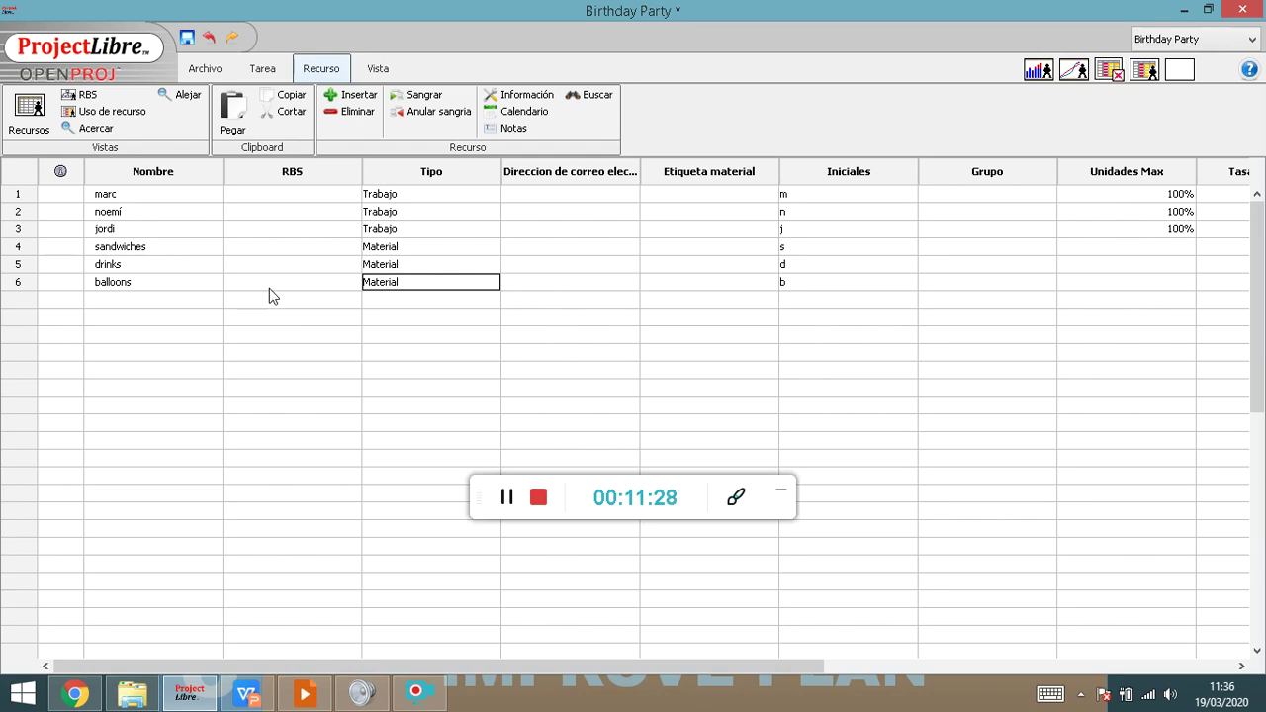
In the Gantt task table, assign the first person resource to design invitation, send invitation and confirmation list.
click(263, 70)
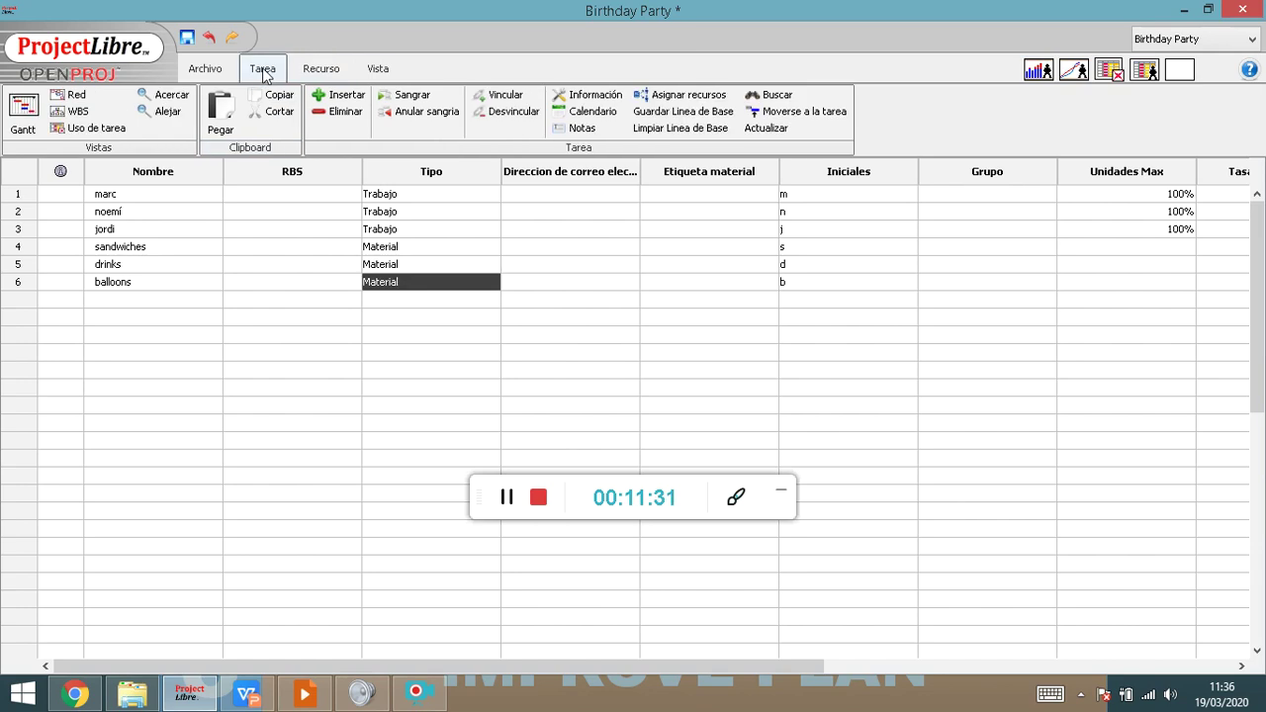
click(22, 132)
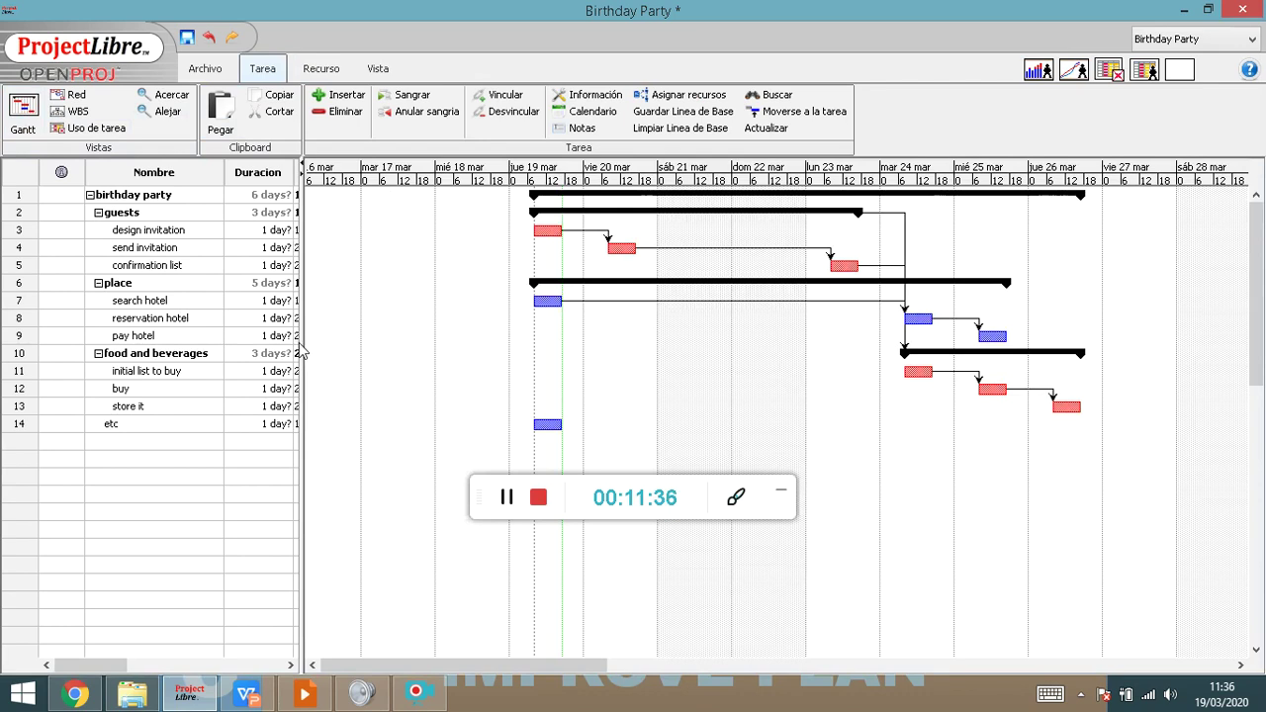
drag(302, 341, 966, 346)
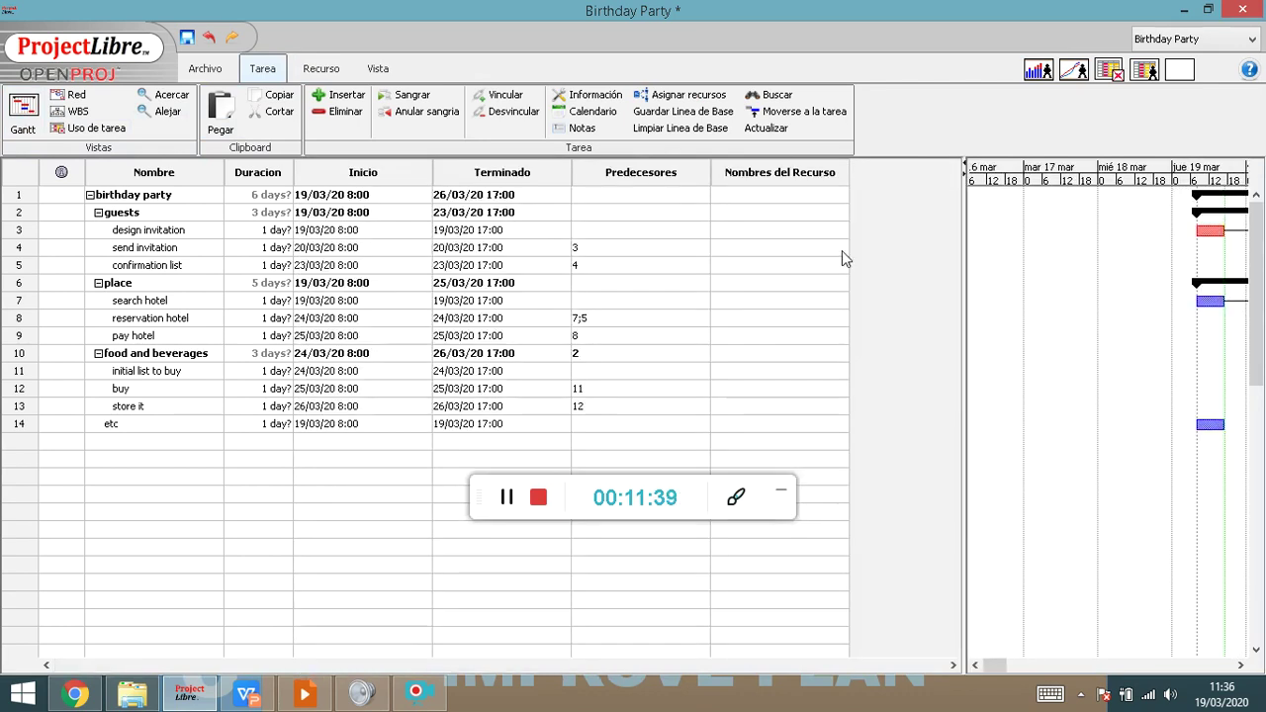
click(779, 178)
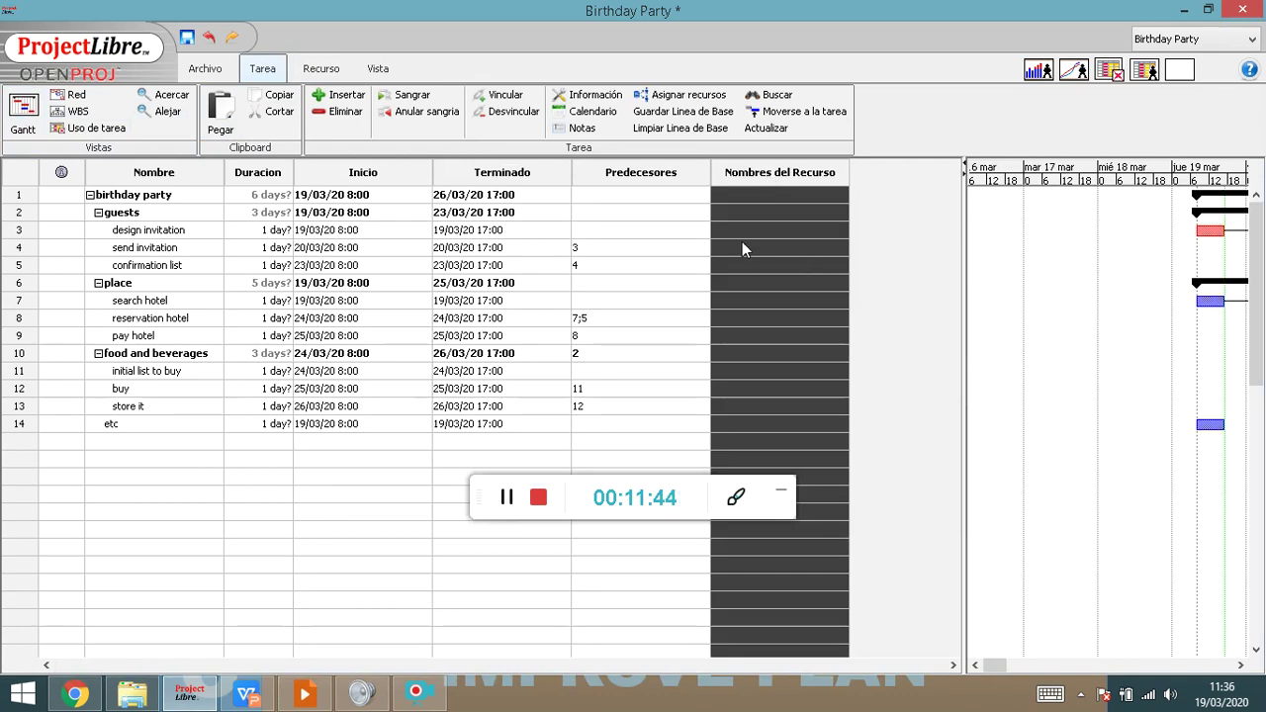
click(719, 231)
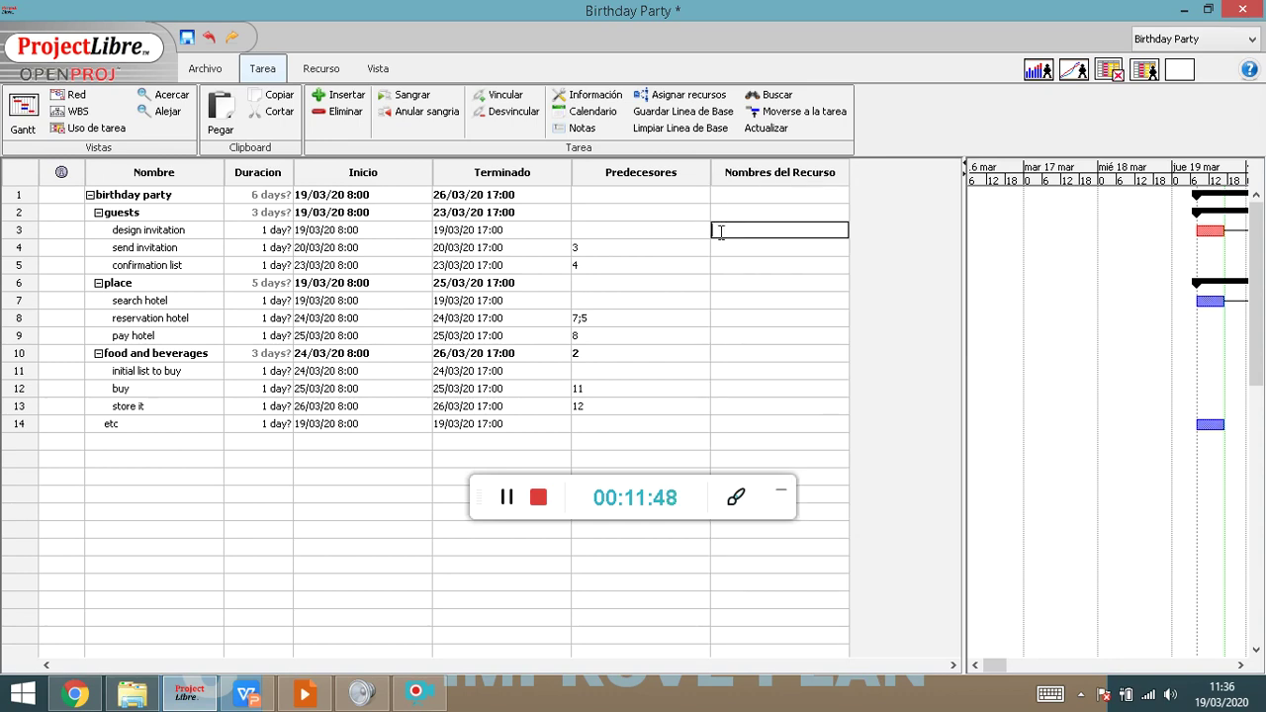
text(marc)
key(Return)
text(marc)
key(Return)
text(ma)
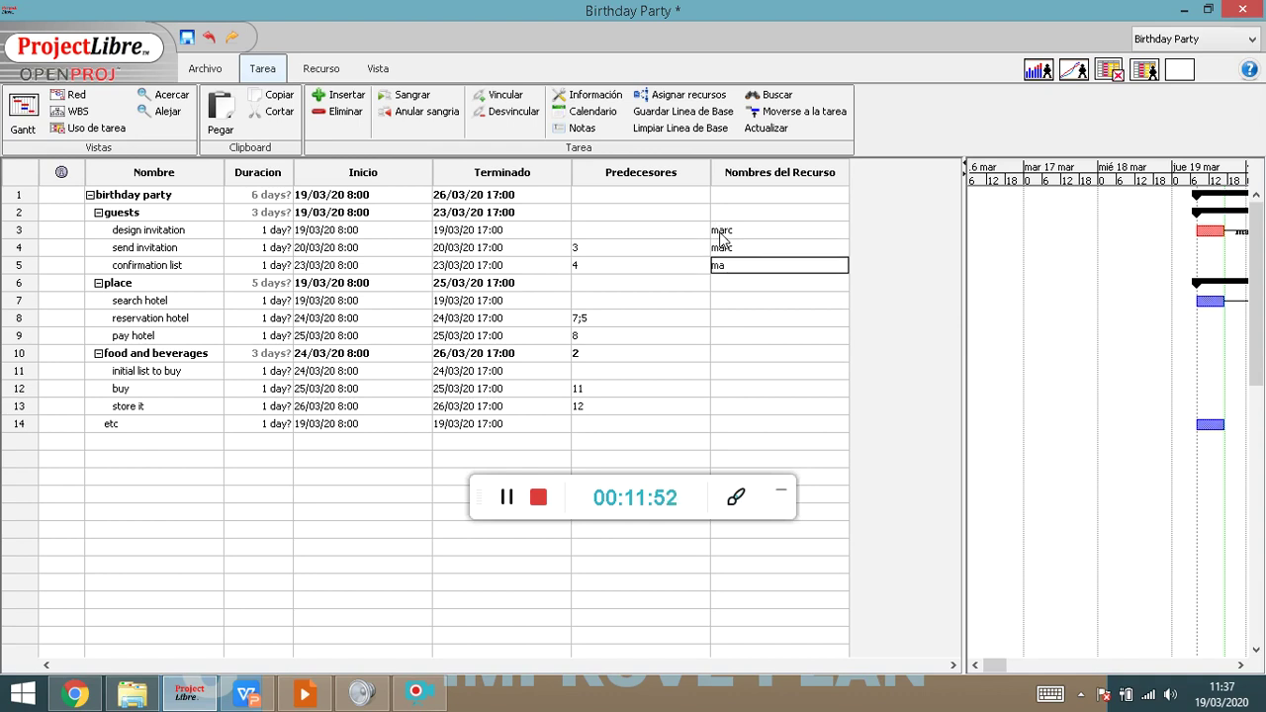
text(rc)
key(Return)
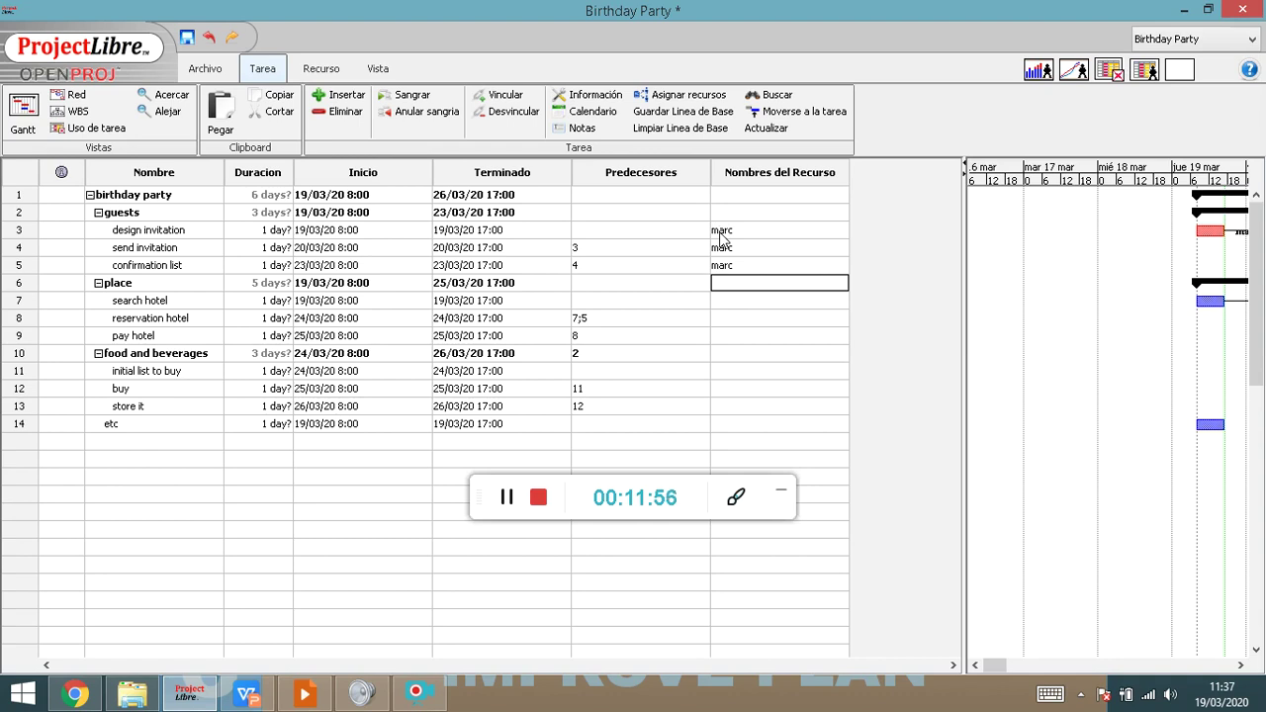
Assign the second person resource to the search hotel, reservation hotel and pay hotel tasks.
key(Return)
text(noemí)
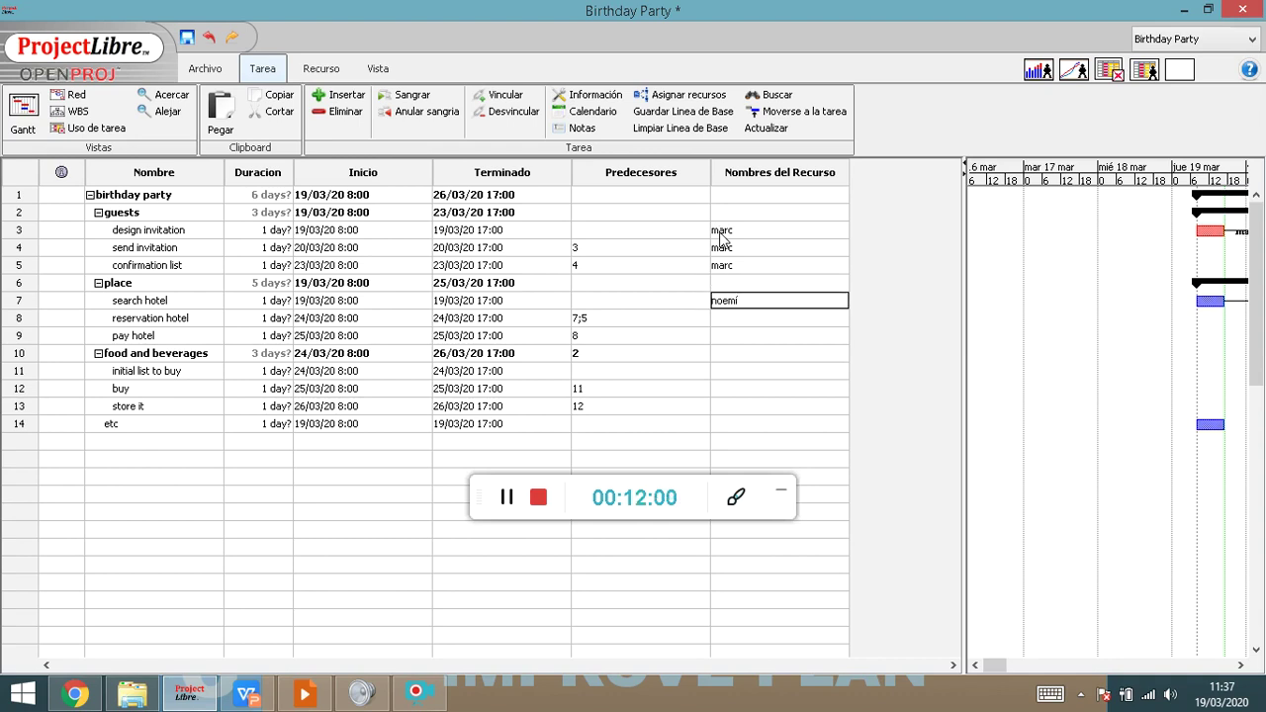
key(Return)
text(noemí)
key(Return)
text(noem)
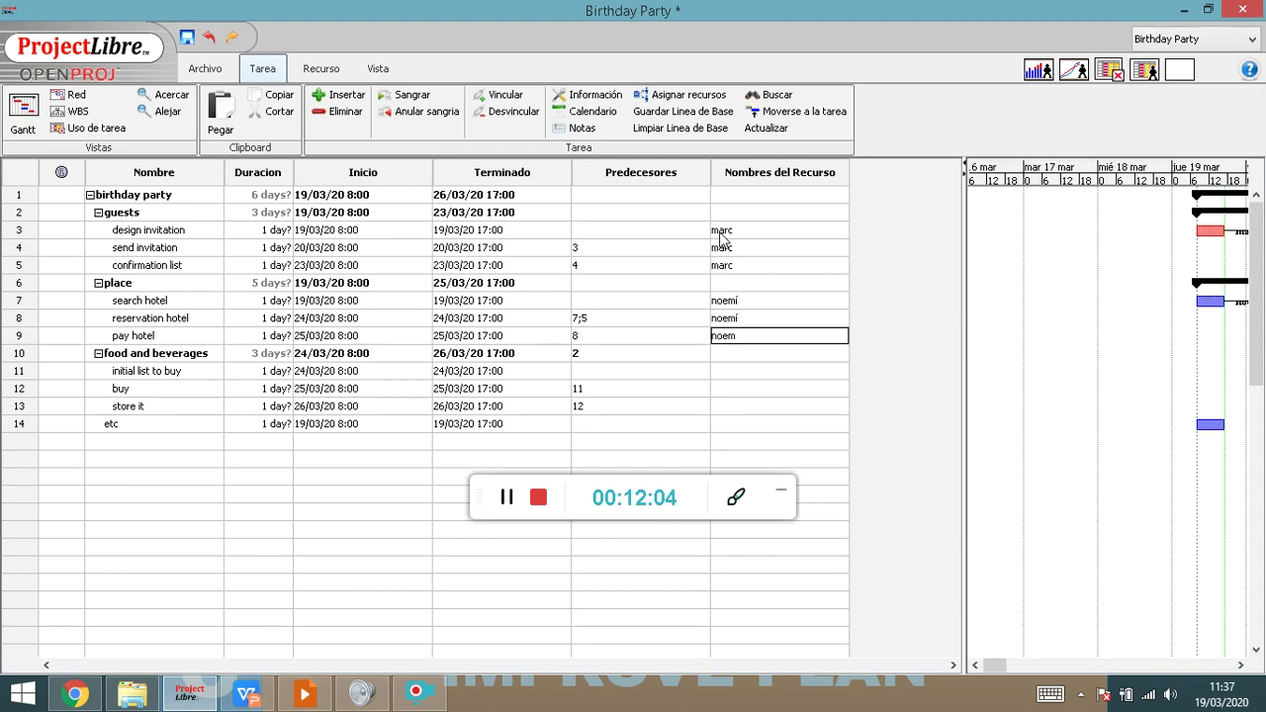
text(í)
key(Return)
Assign the third person resource to the initial list to buy, buy and store it tasks.
key(Return)
text(jordi)
key(Return)
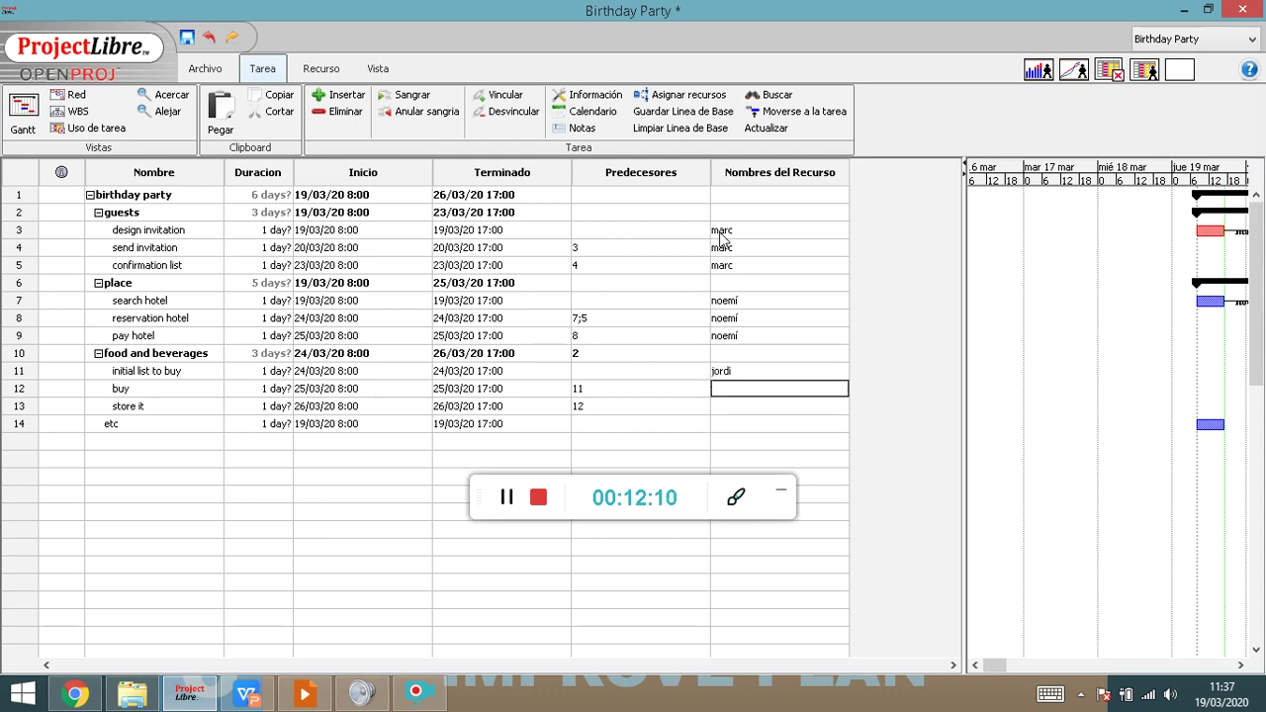
text(jordi)
key(Return)
text(jordi)
key(Return)
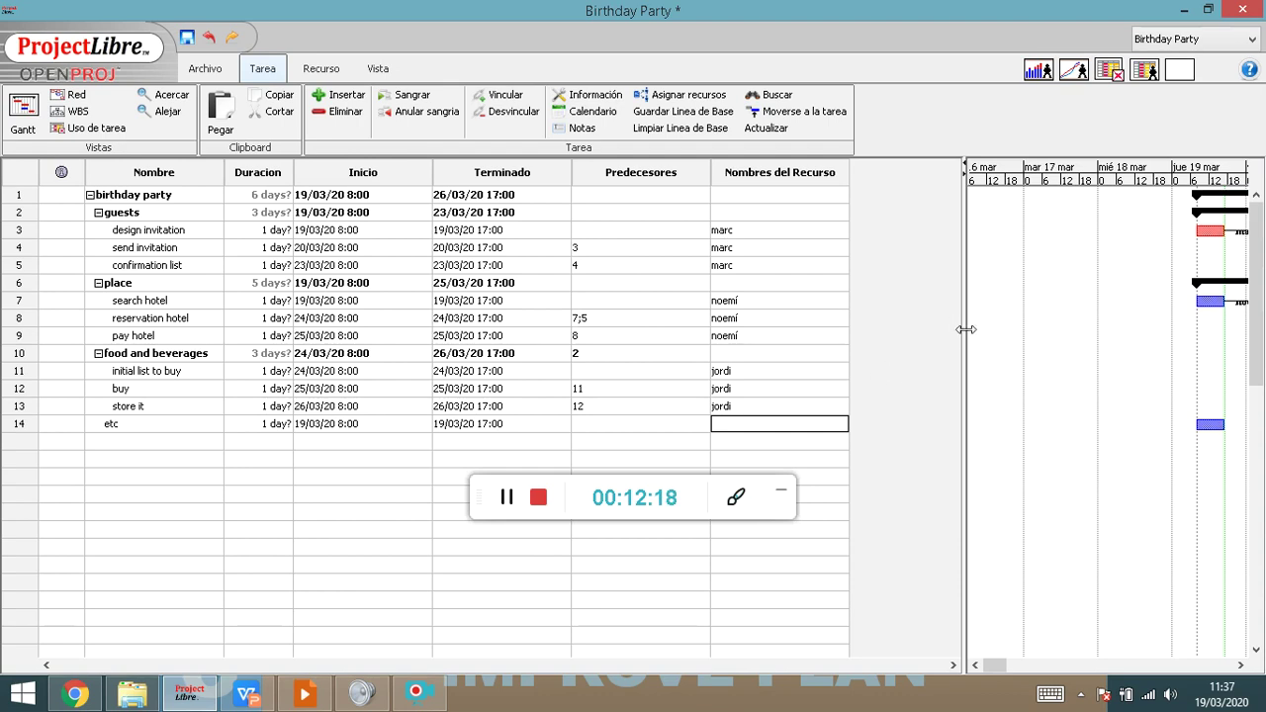
Add sandwiches and drinks to the buy task's resource names alongside the person already assigned.
drag(966, 329, 457, 330)
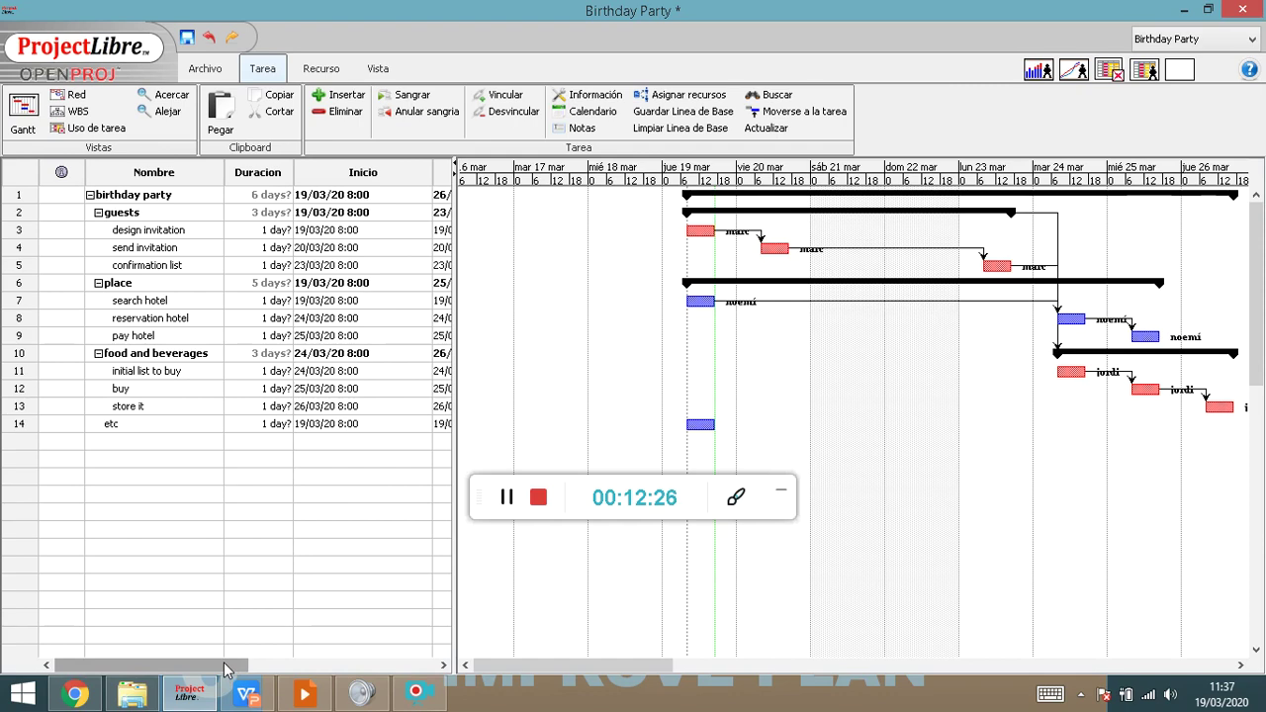
drag(224, 668, 232, 669)
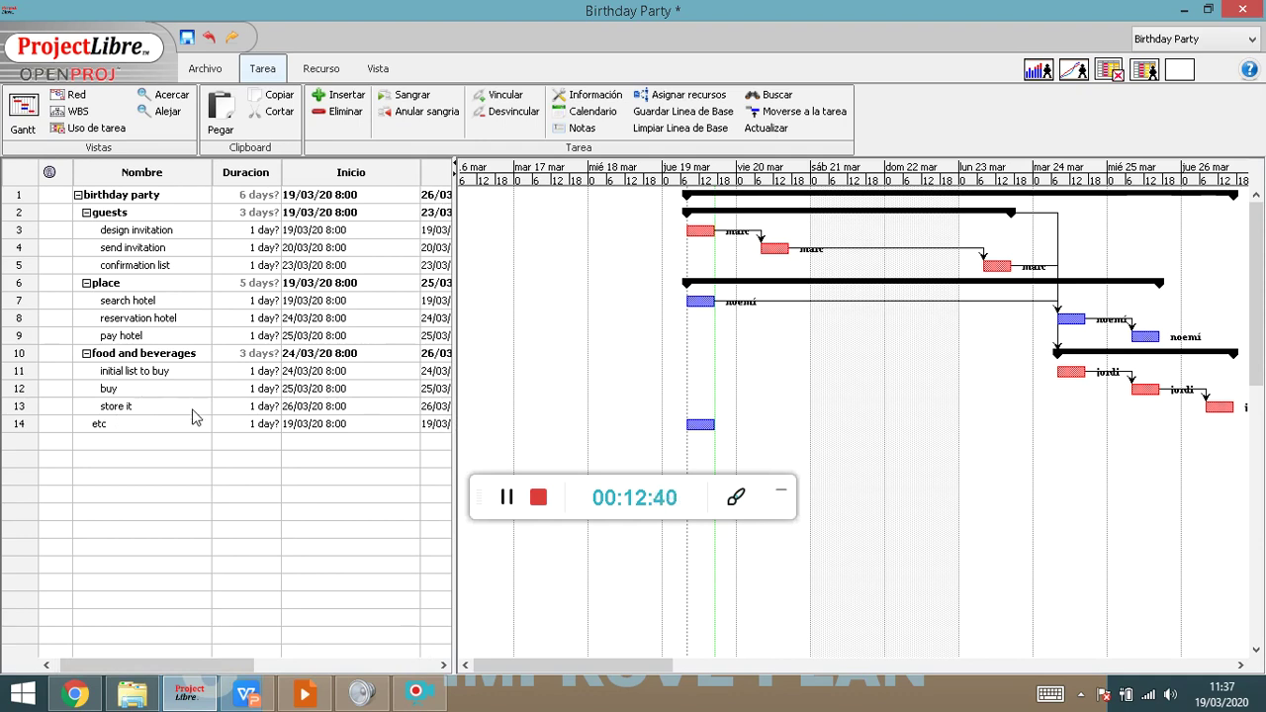
drag(239, 666, 243, 666)
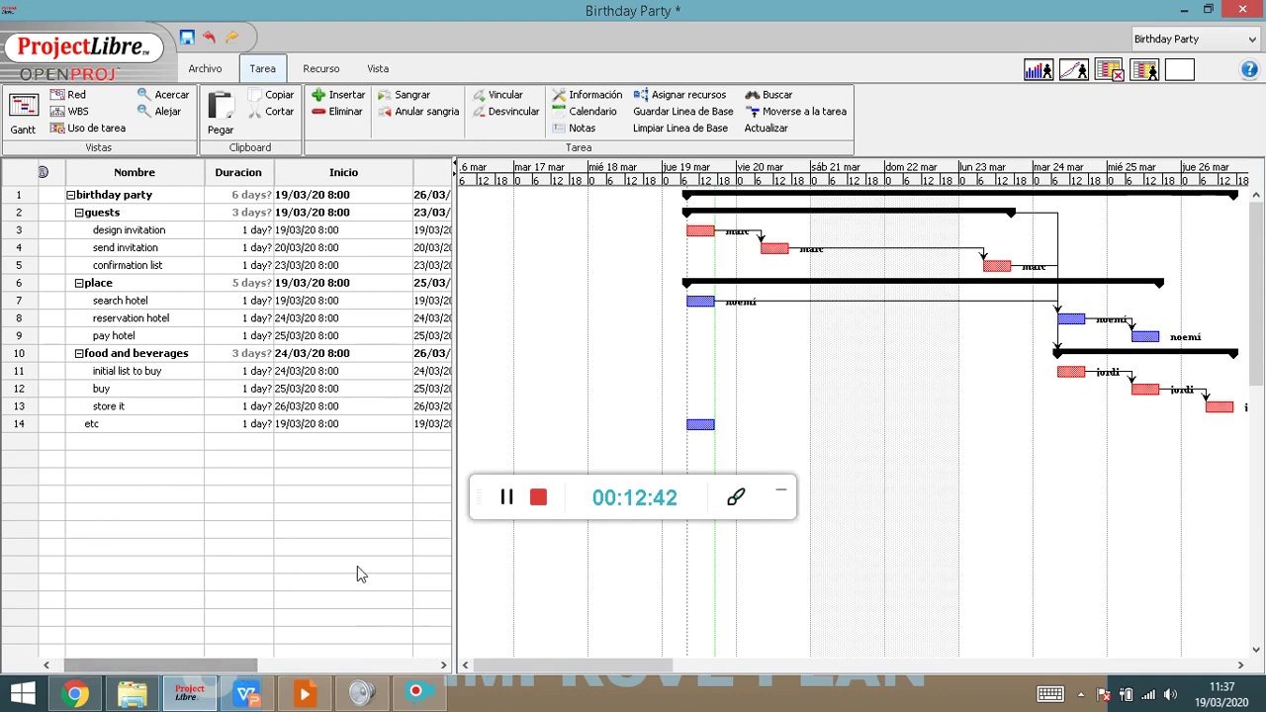
drag(457, 455, 975, 460)
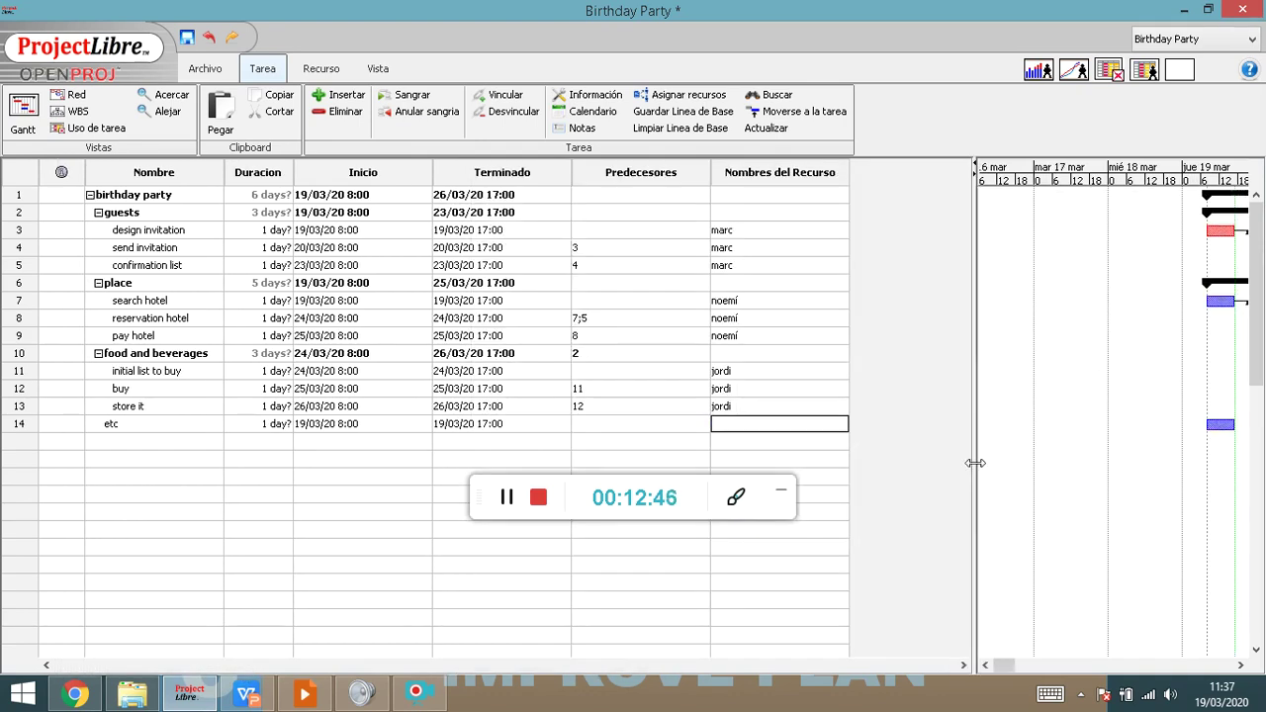
double_click(766, 389)
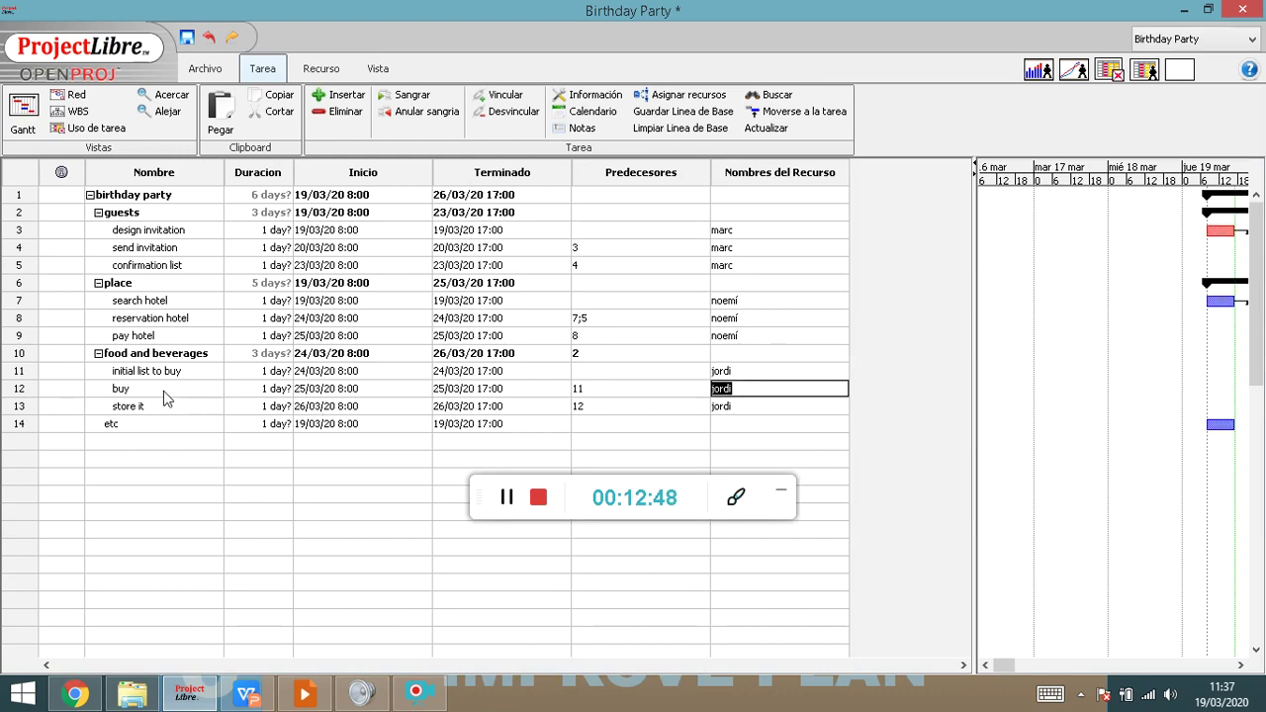
click(742, 388)
text(sandwiches)
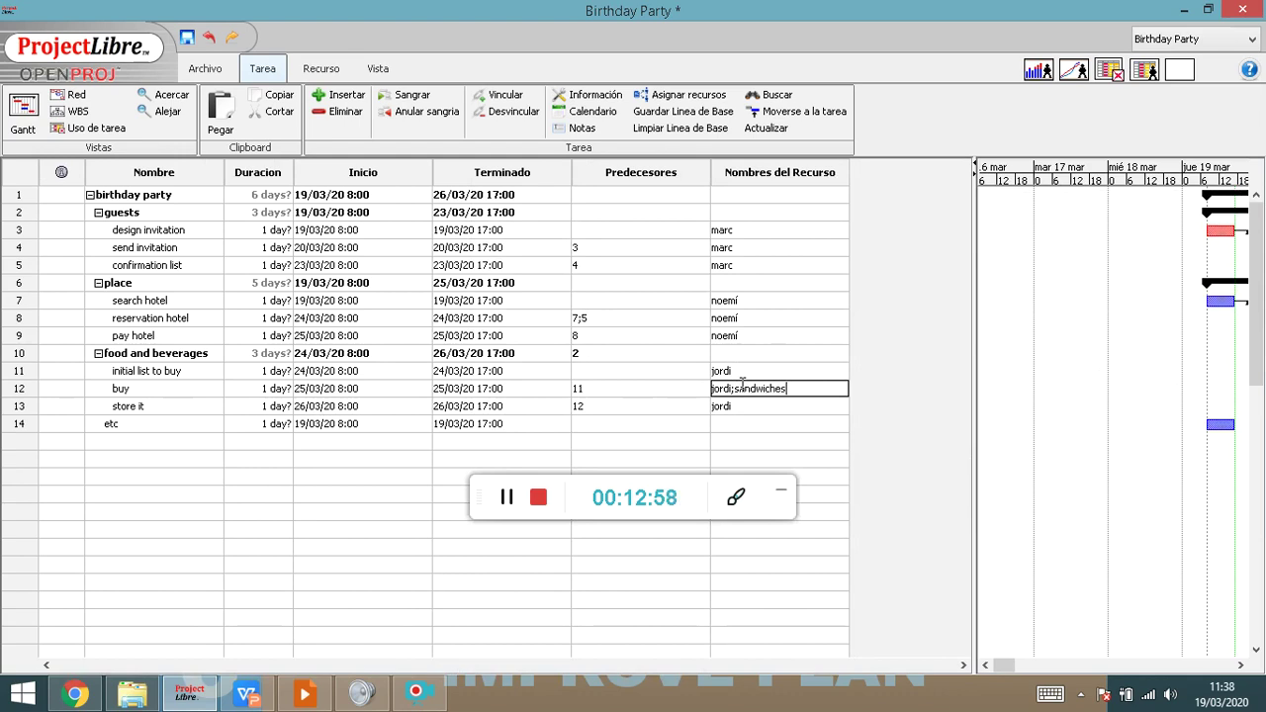
text(;drinks)
key(Return)
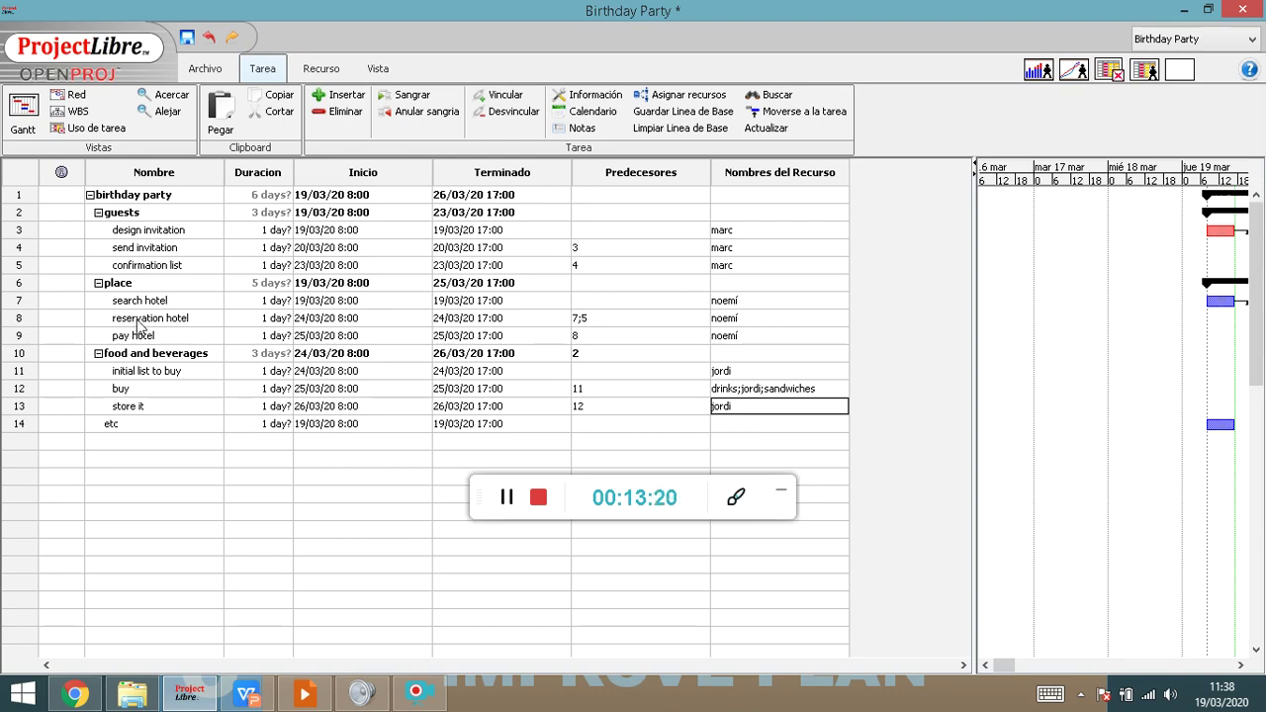
Insert a new task named decoration directly above the food and beverages group.
click(32, 354)
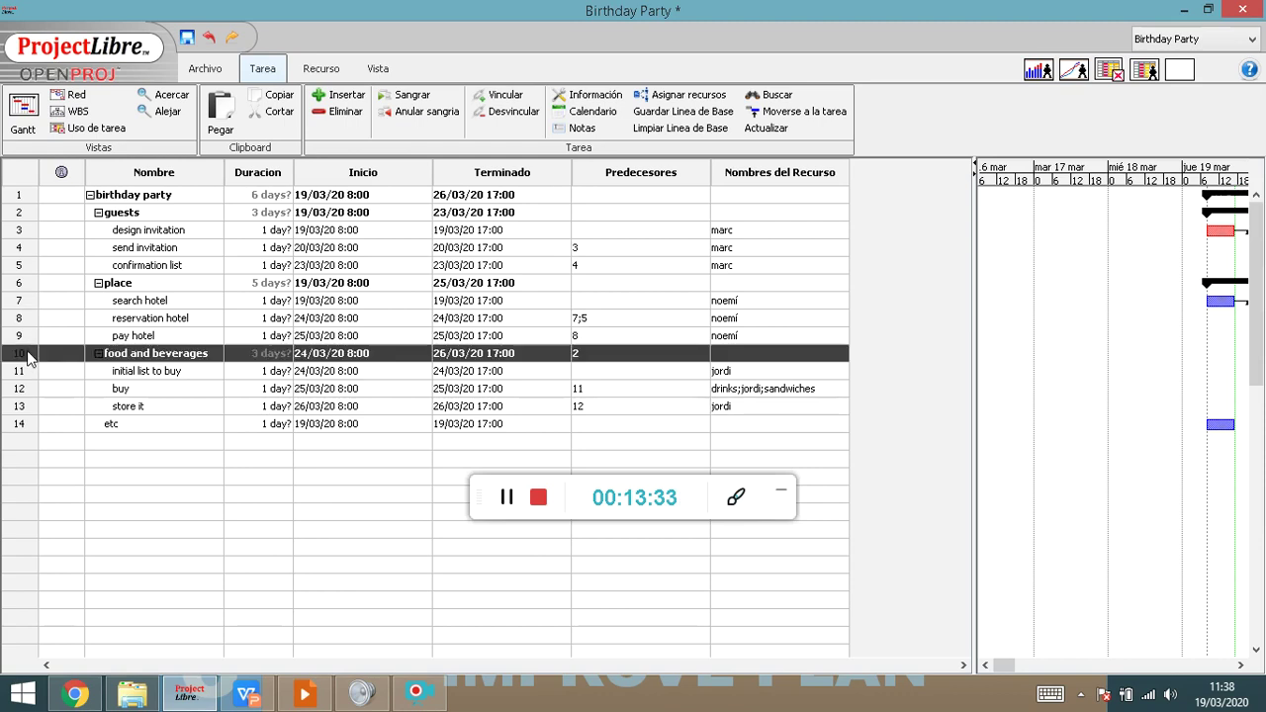
click(340, 95)
click(172, 355)
text(decoration)
key(Return)
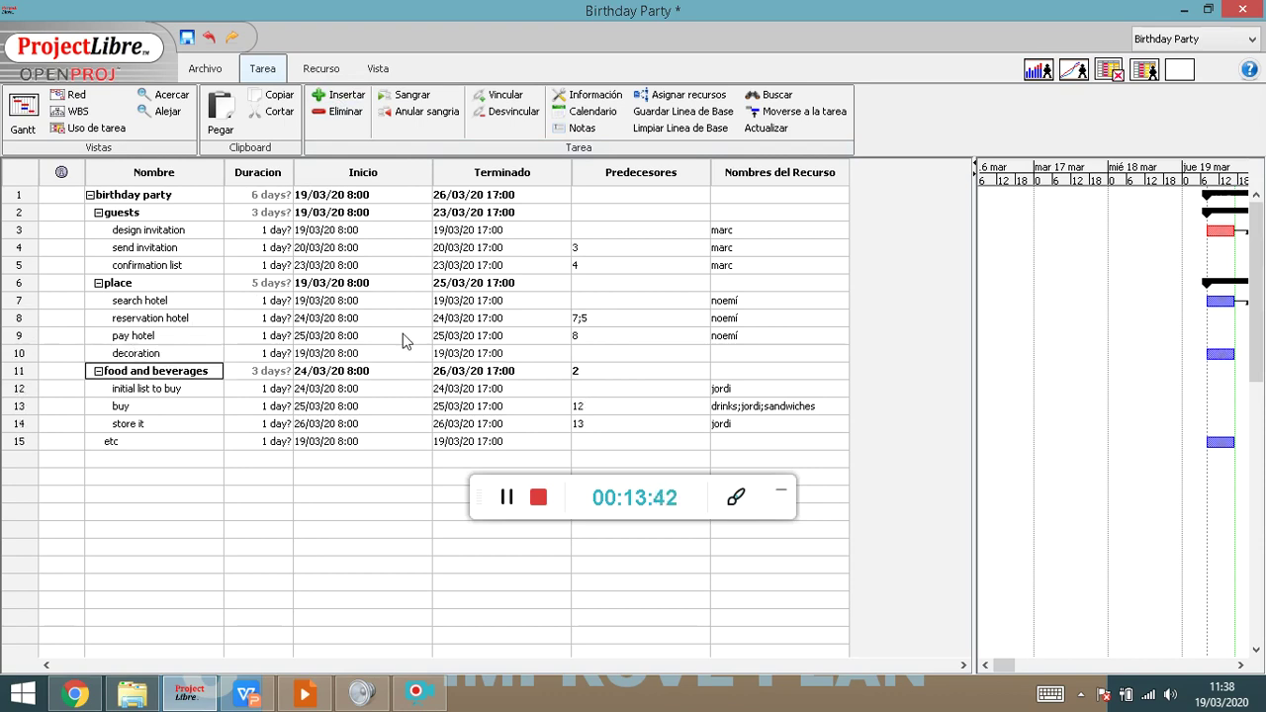
Assign the second person resource and balloons to the decoration task.
click(720, 354)
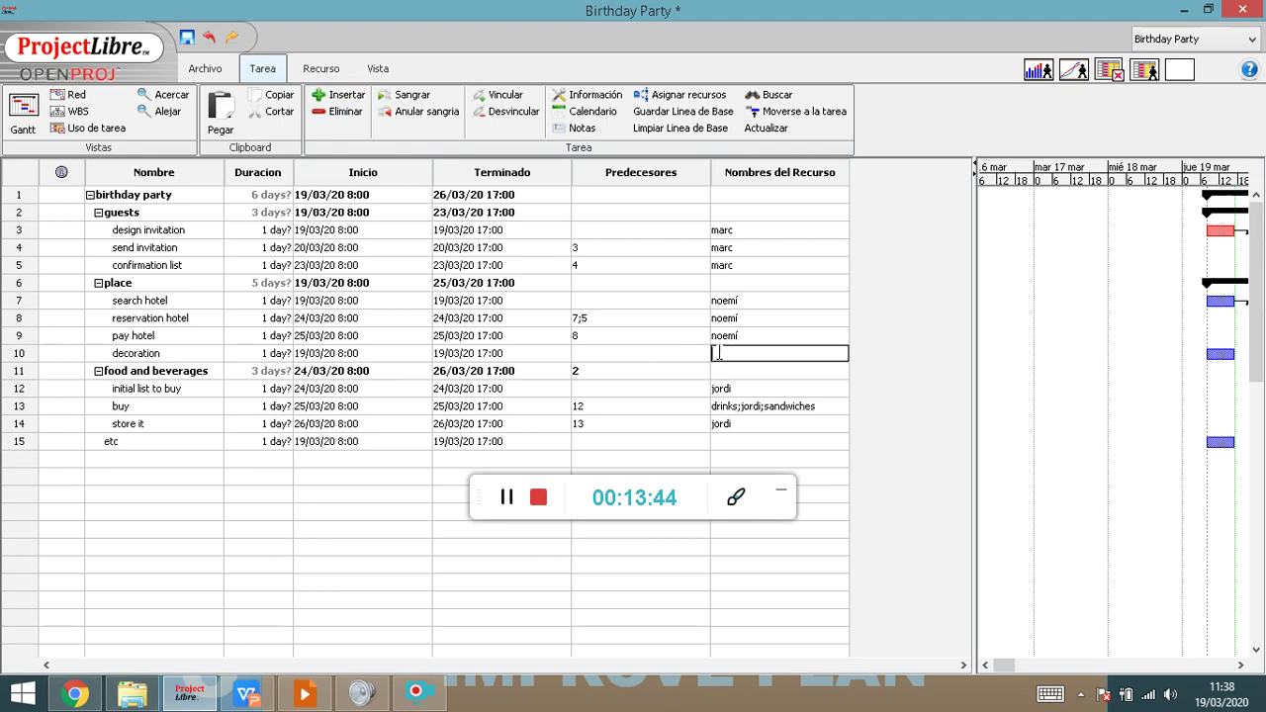
text(noemí)
key(Return)
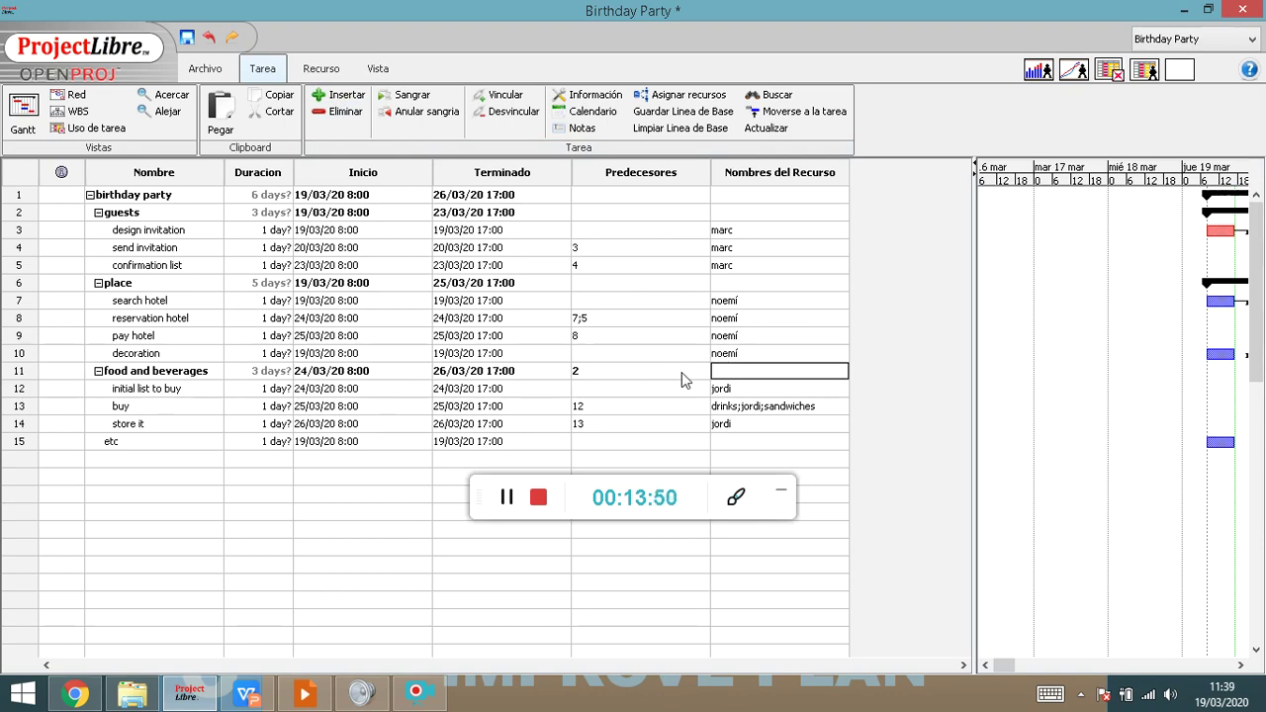
double_click(759, 352)
click(760, 351)
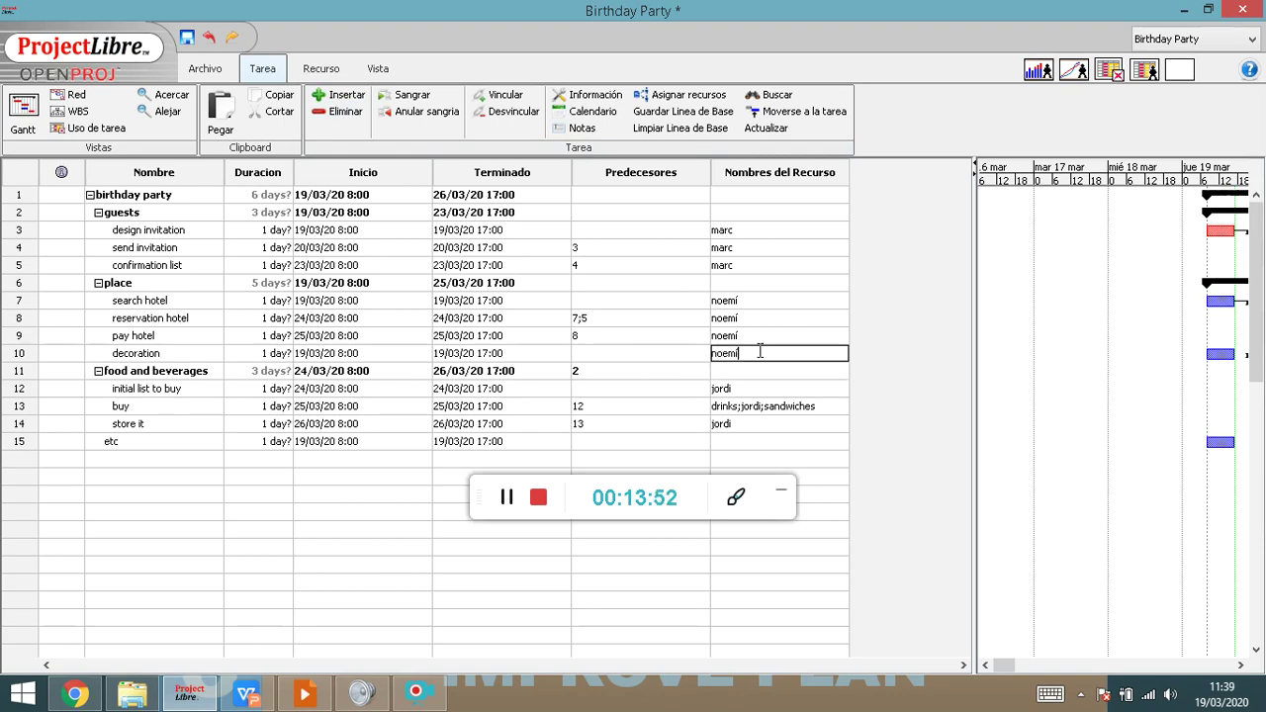
text(;balloons)
key(Return)
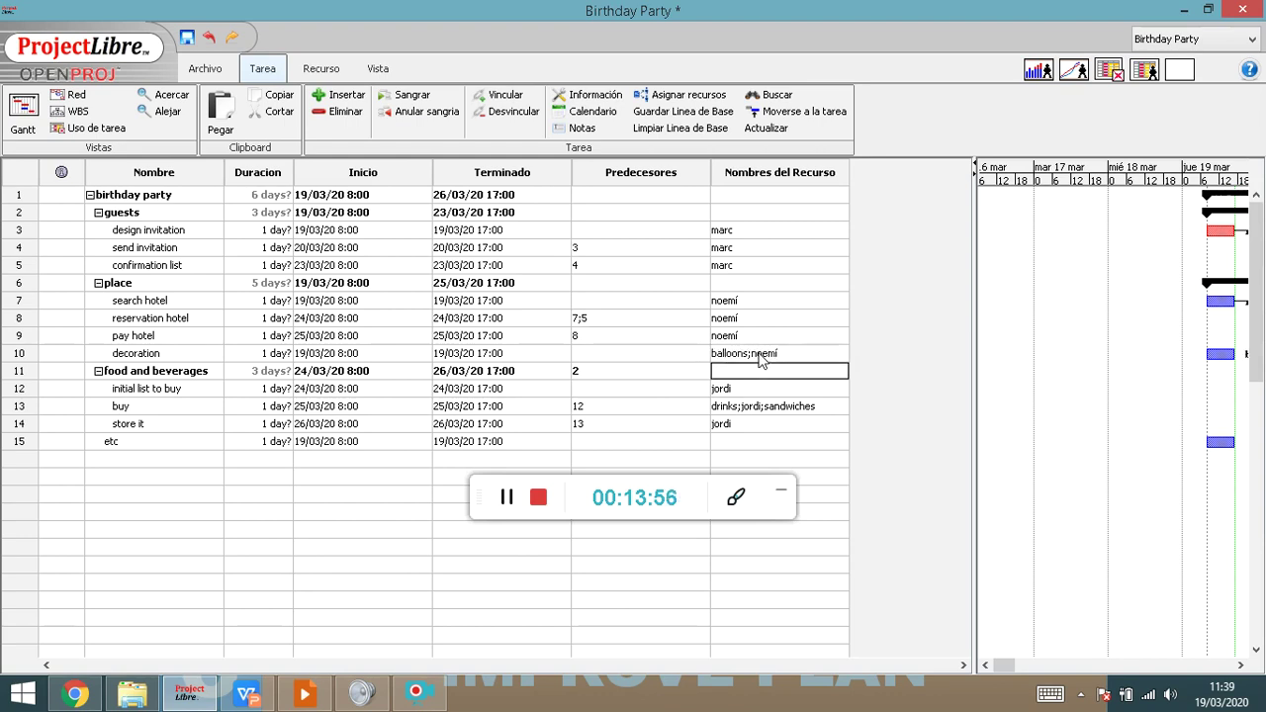
click(760, 356)
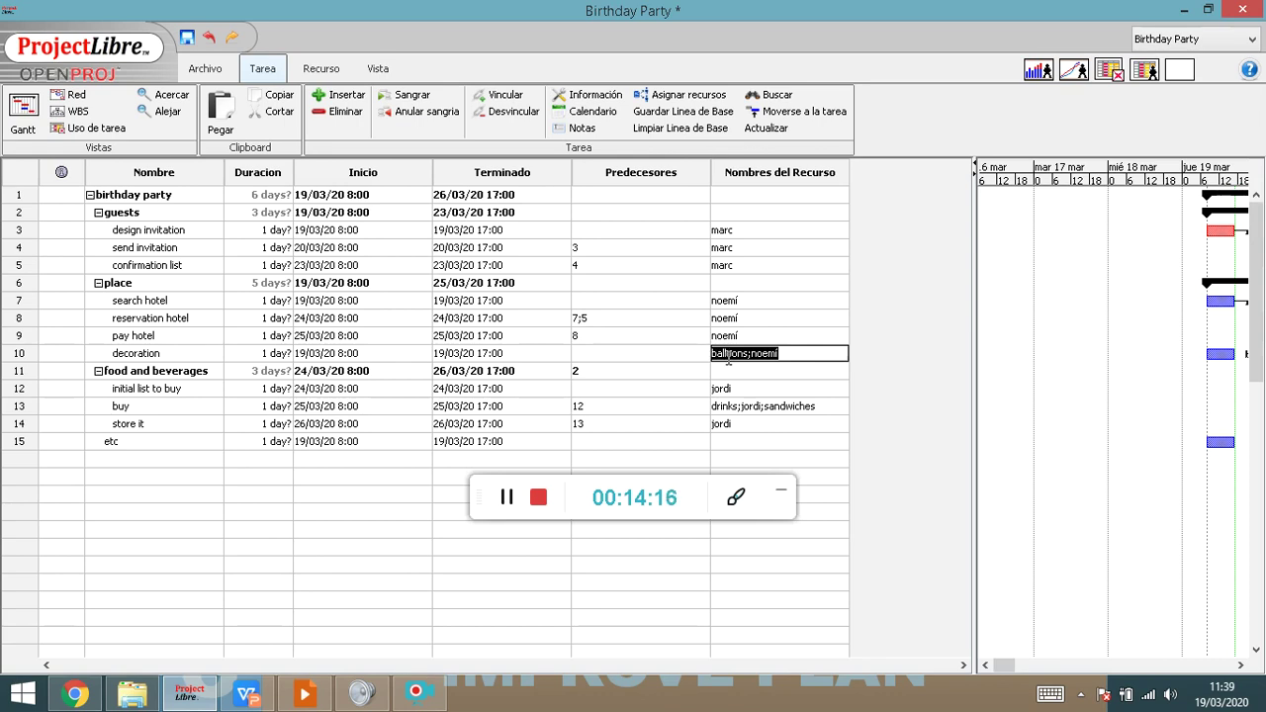
In the resource sheet, set the standard rate of balloons to 0,2 €.
click(321, 70)
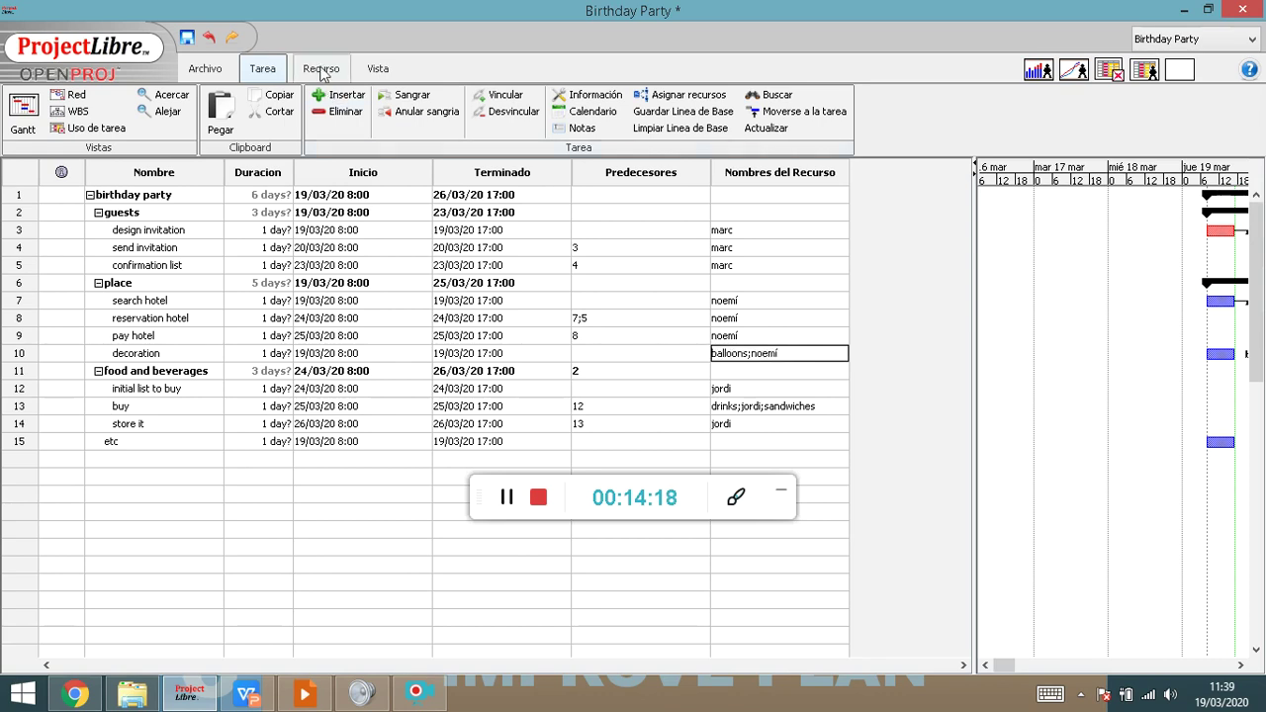
click(29, 111)
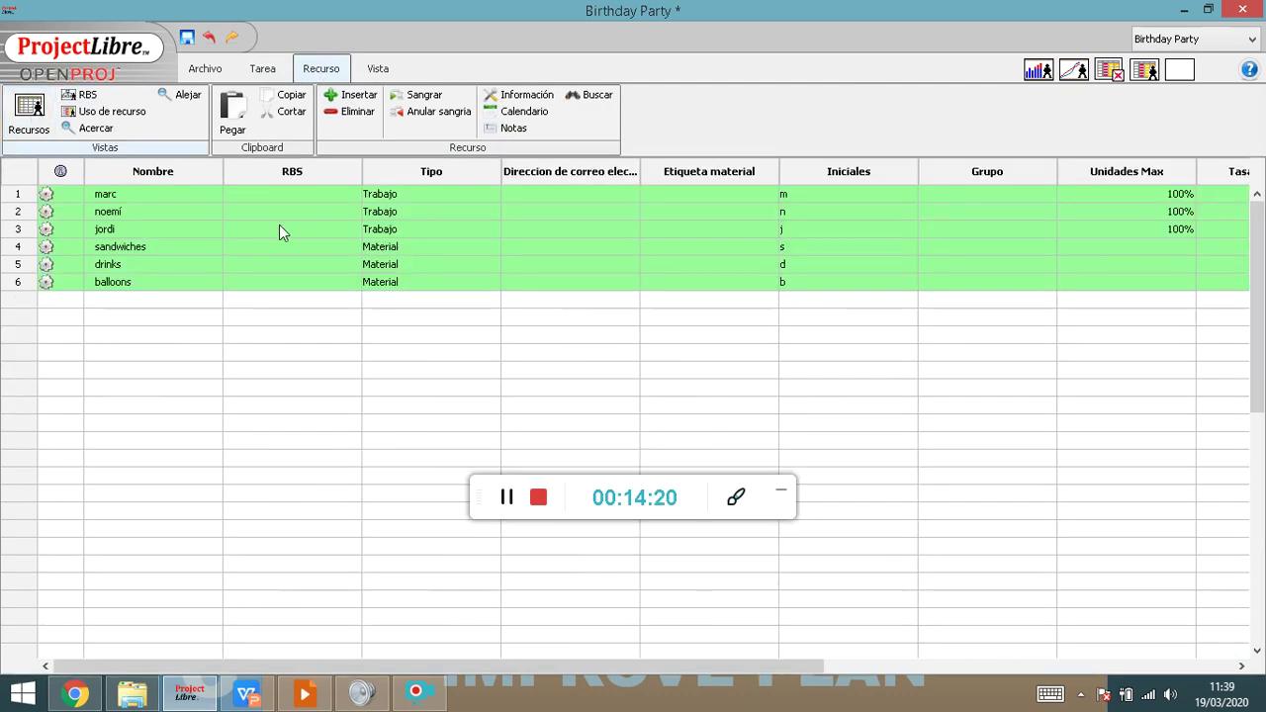
double_click(189, 282)
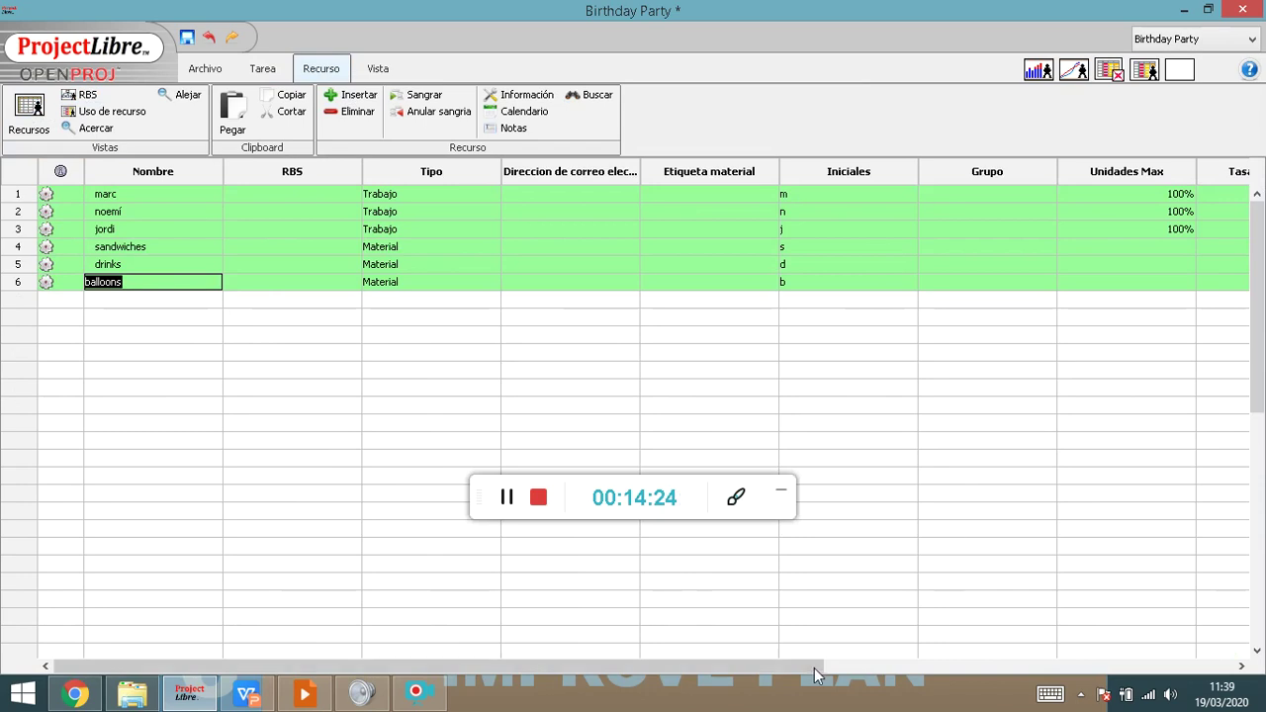
drag(814, 674, 1066, 673)
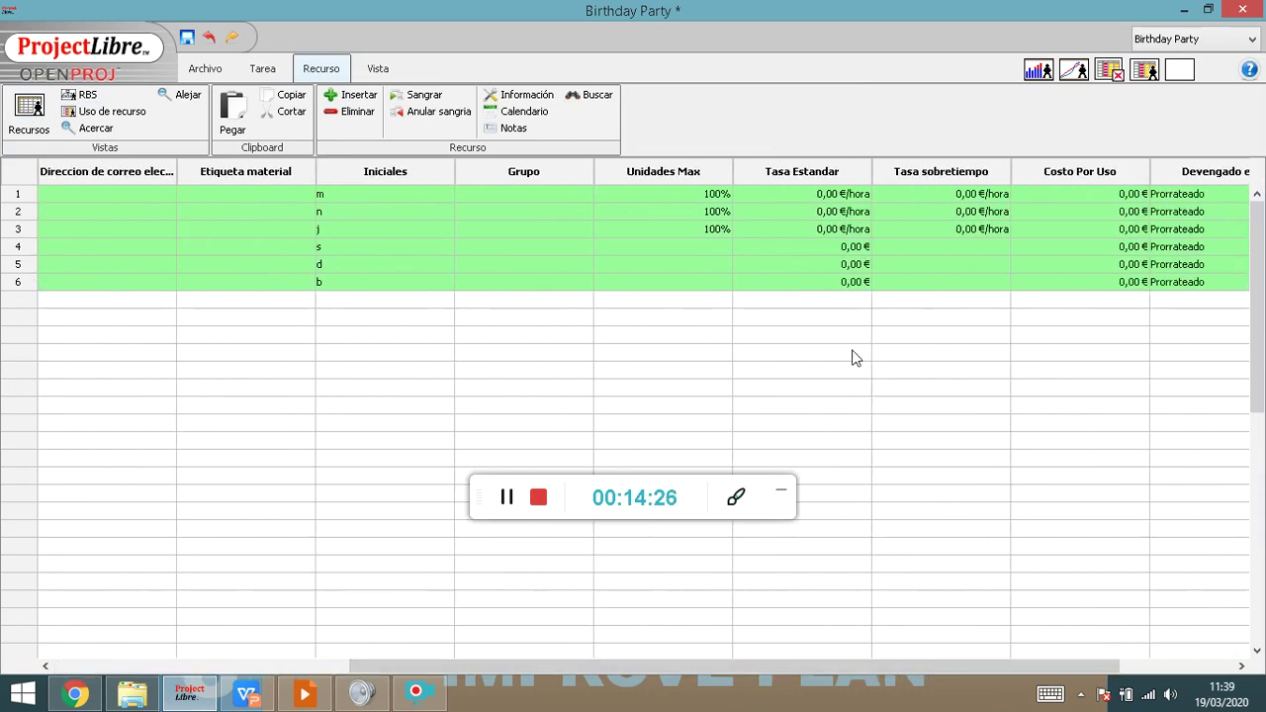
double_click(809, 288)
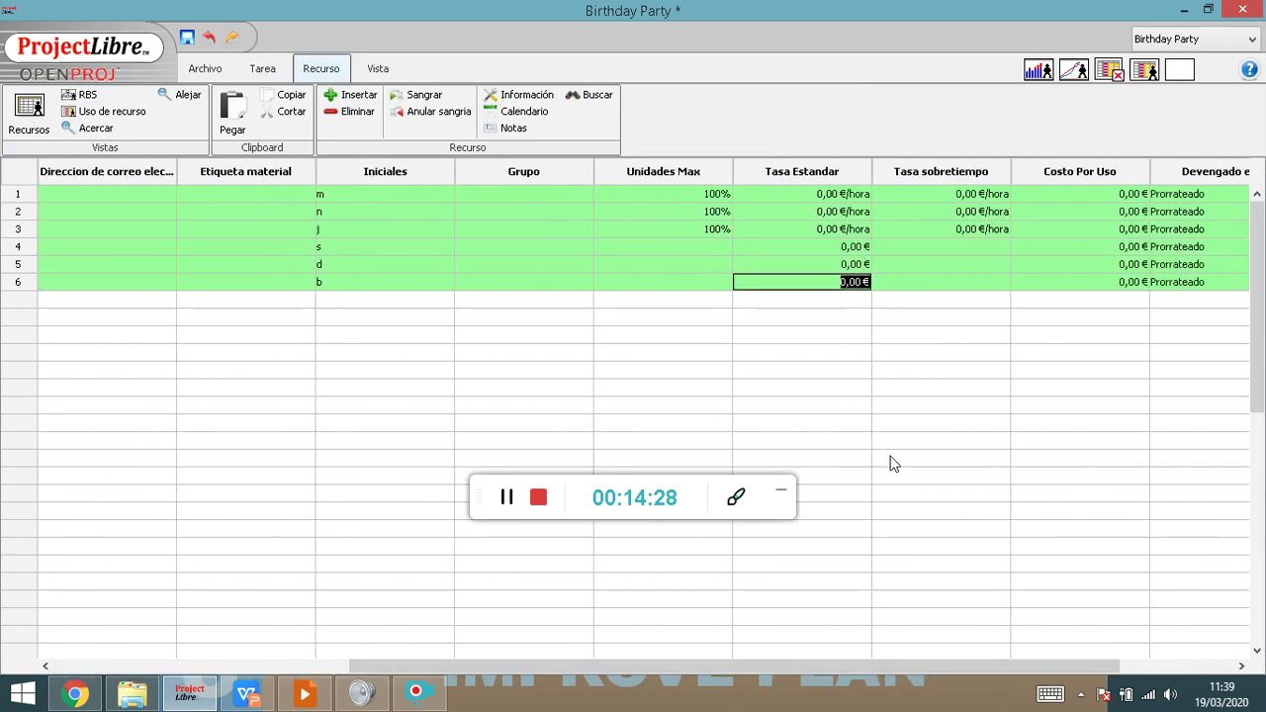
text(0,2)
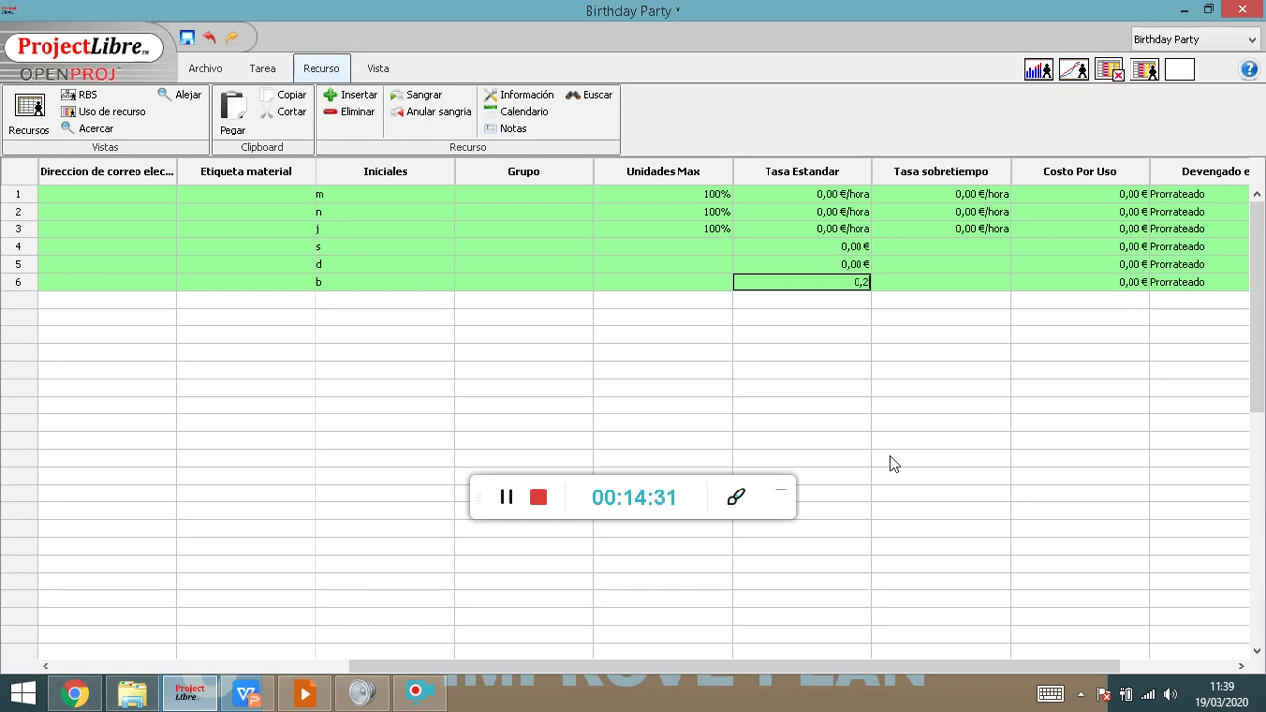
key(Return)
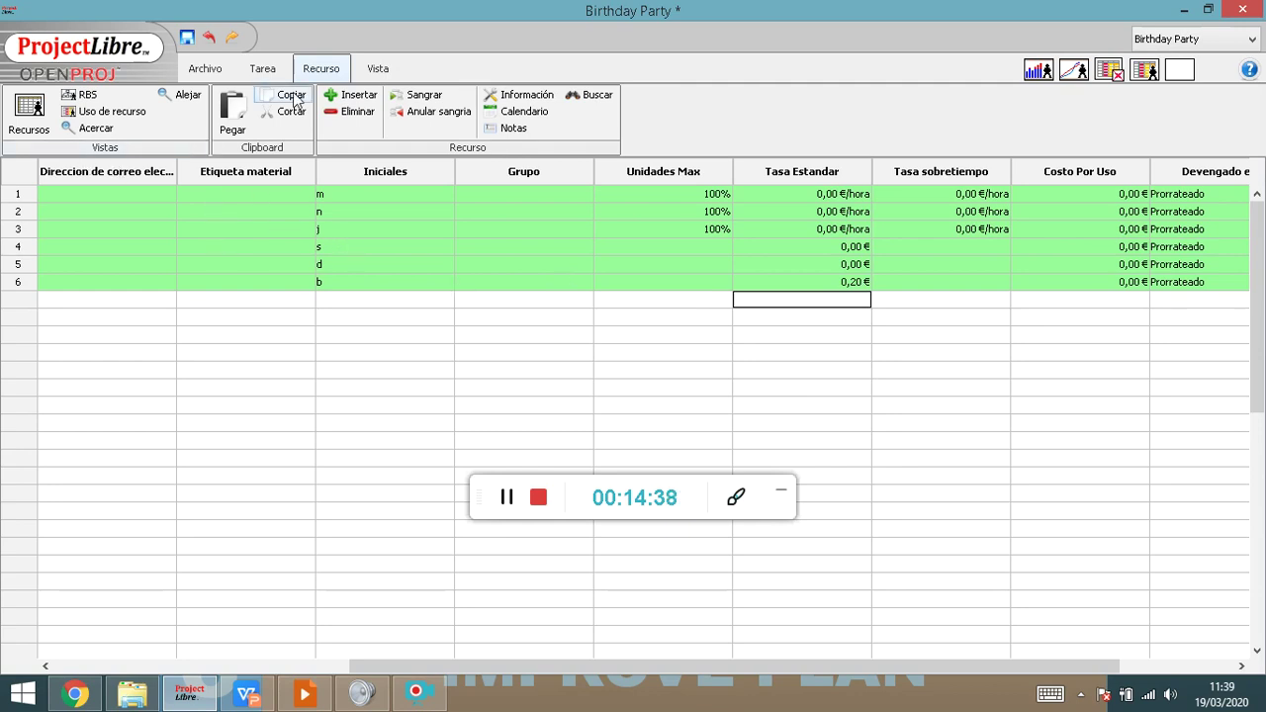
Return to the Gantt view and open the resource assignment dialog, placing it clear of the task names.
click(263, 69)
click(23, 108)
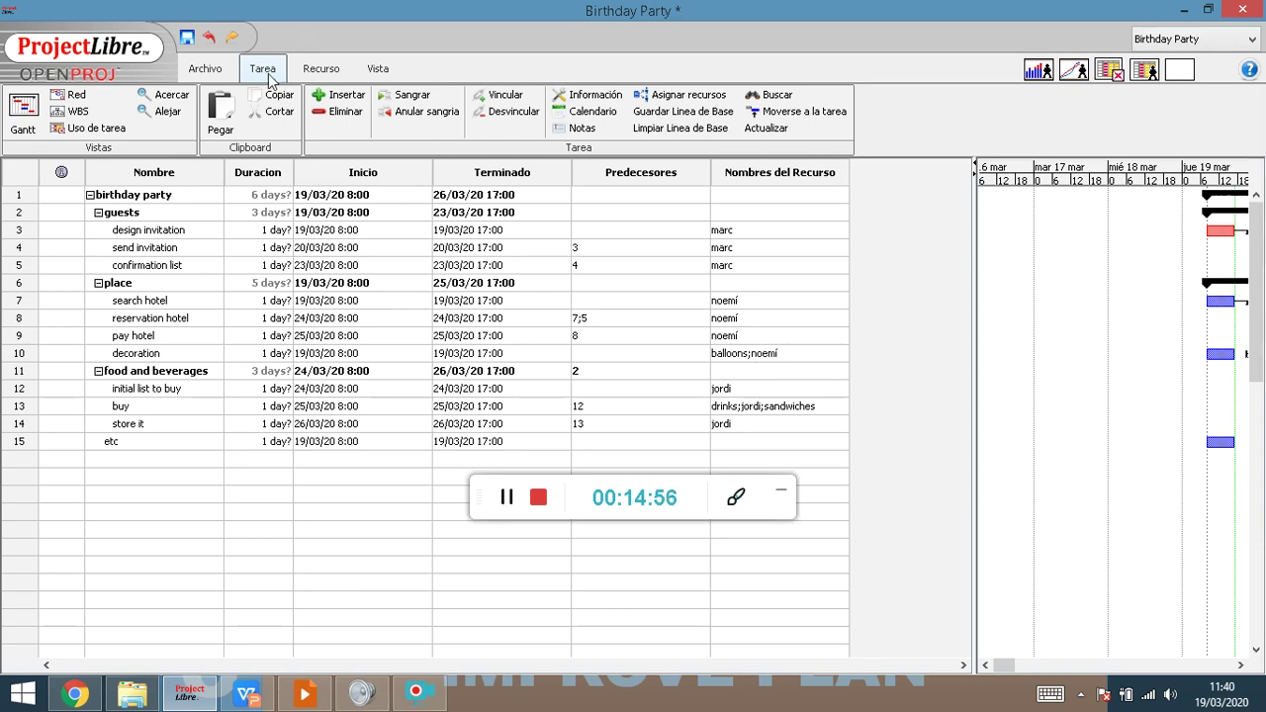
click(676, 100)
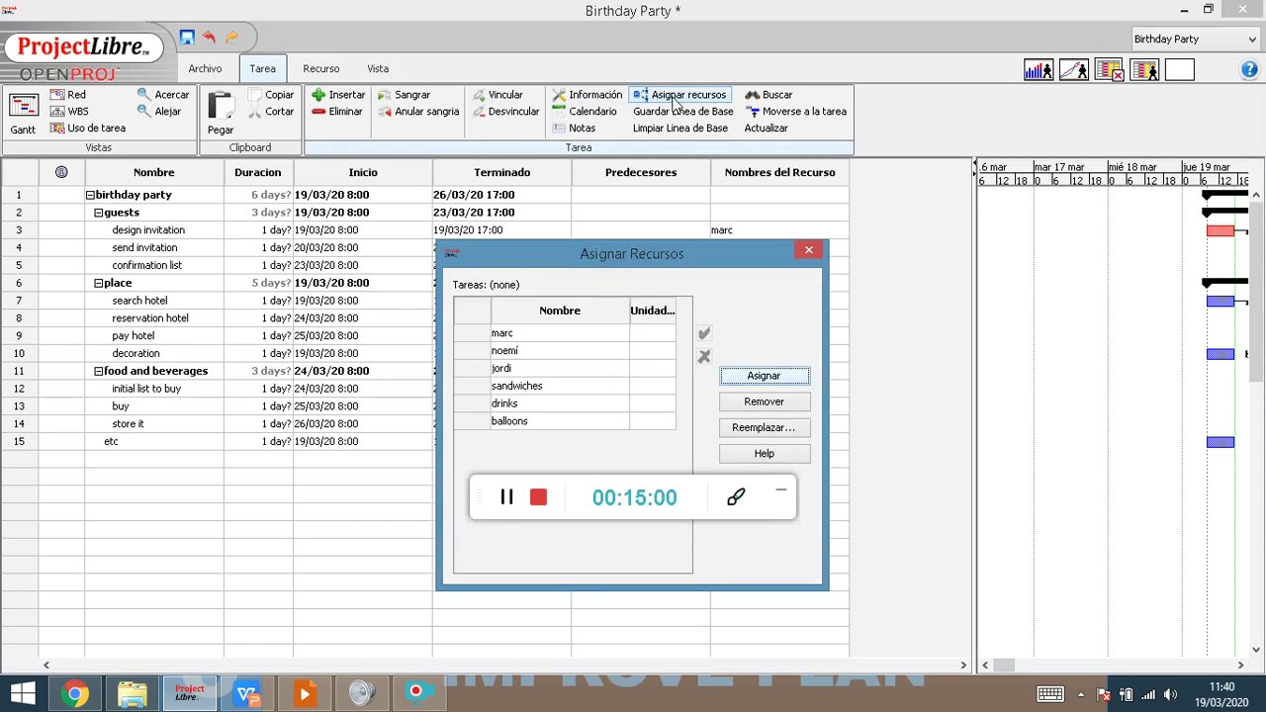
drag(511, 261, 278, 221)
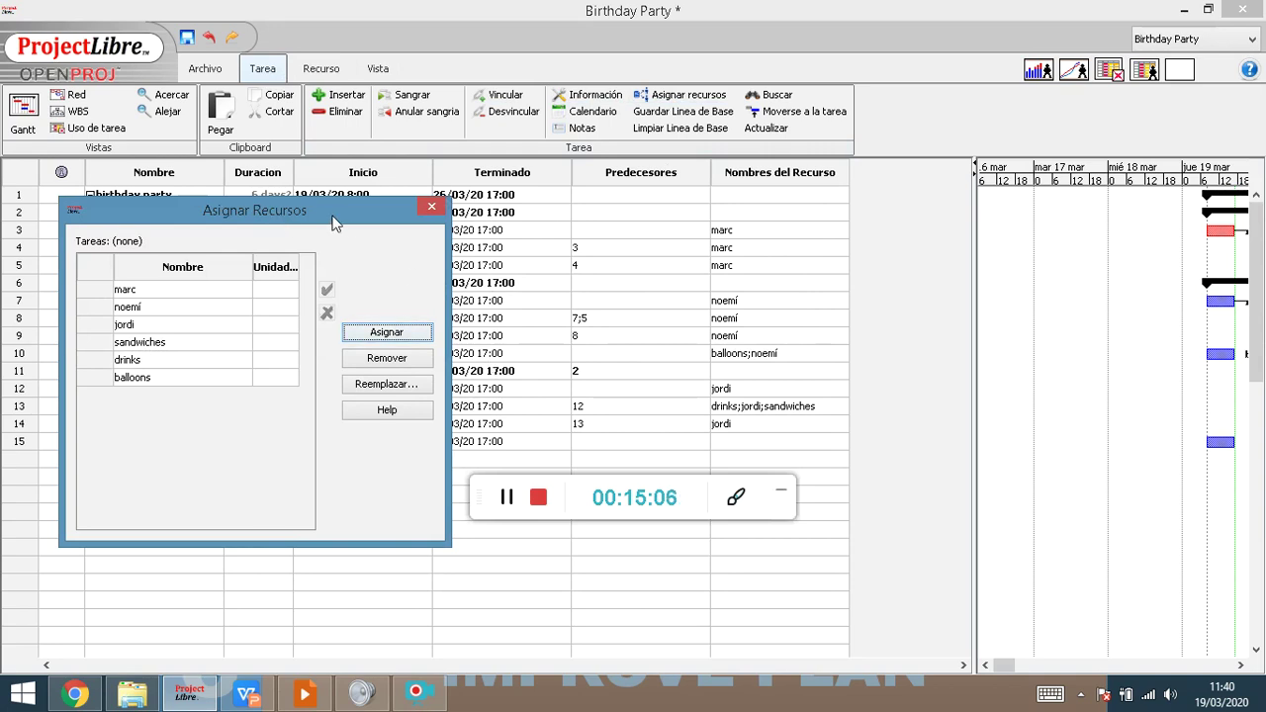
drag(332, 224, 530, 204)
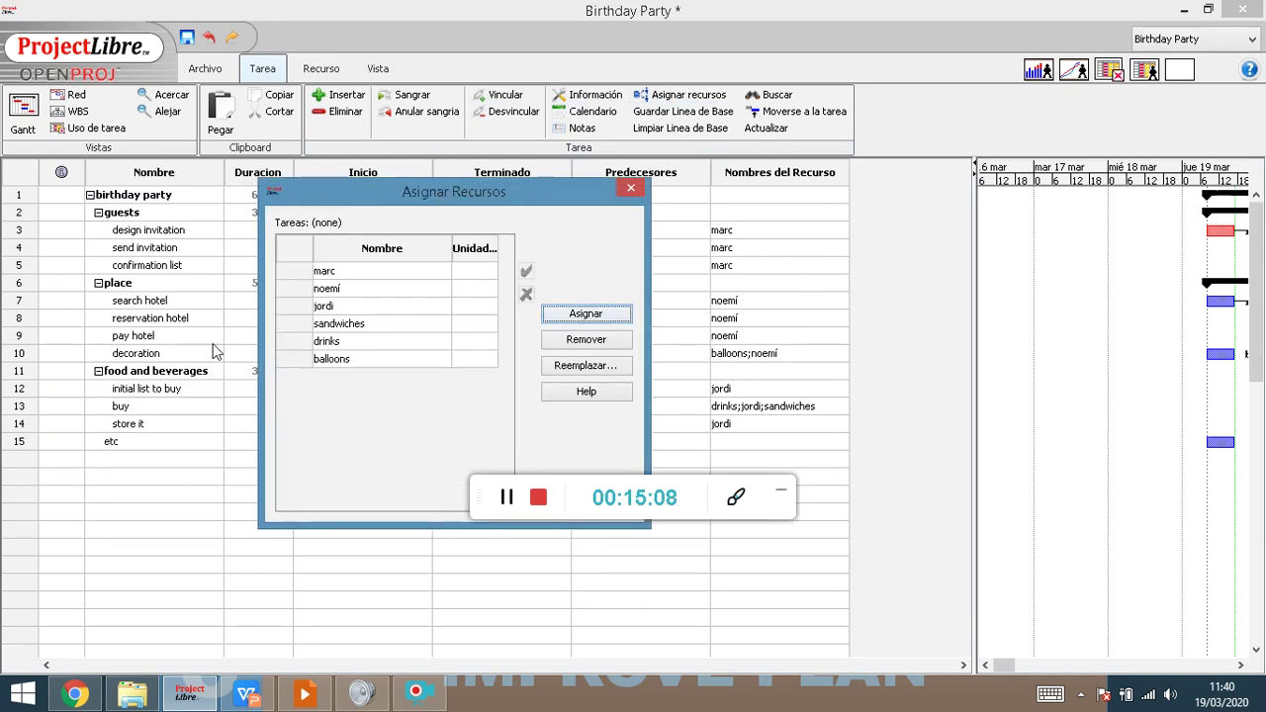
Check which resources are assigned to the search hotel, send invitation and reservation hotel tasks.
click(143, 302)
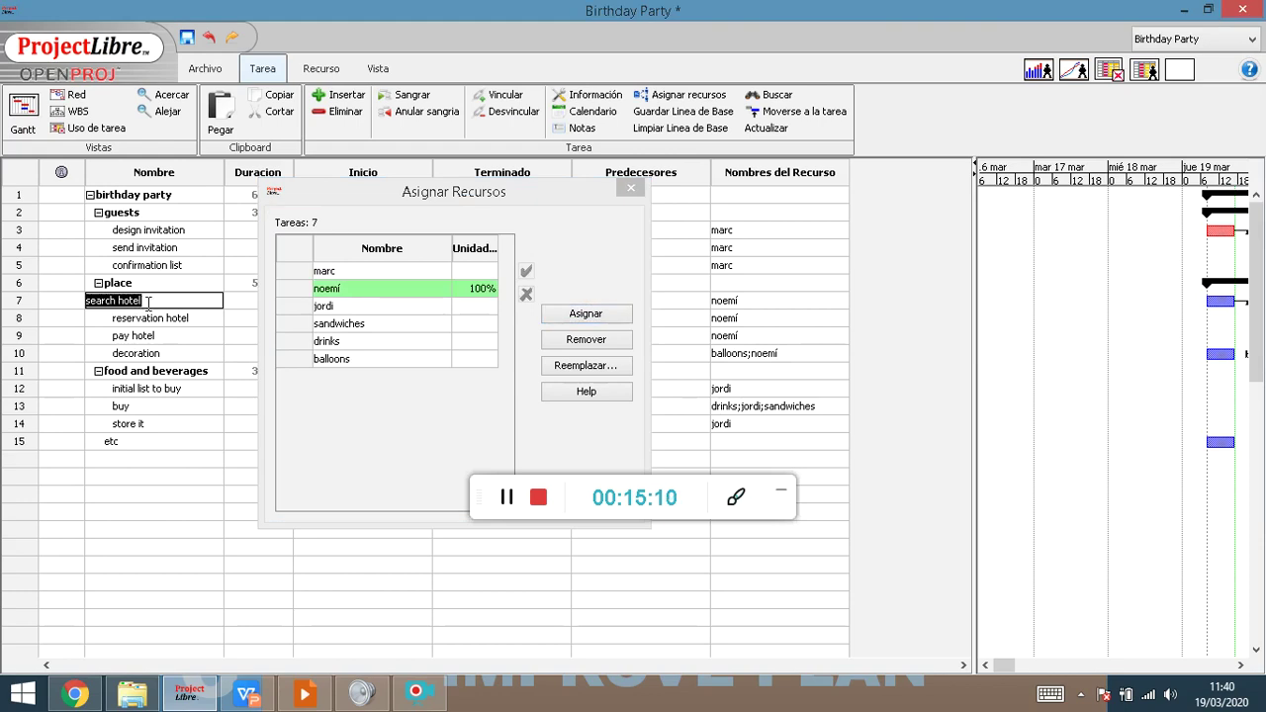
click(138, 249)
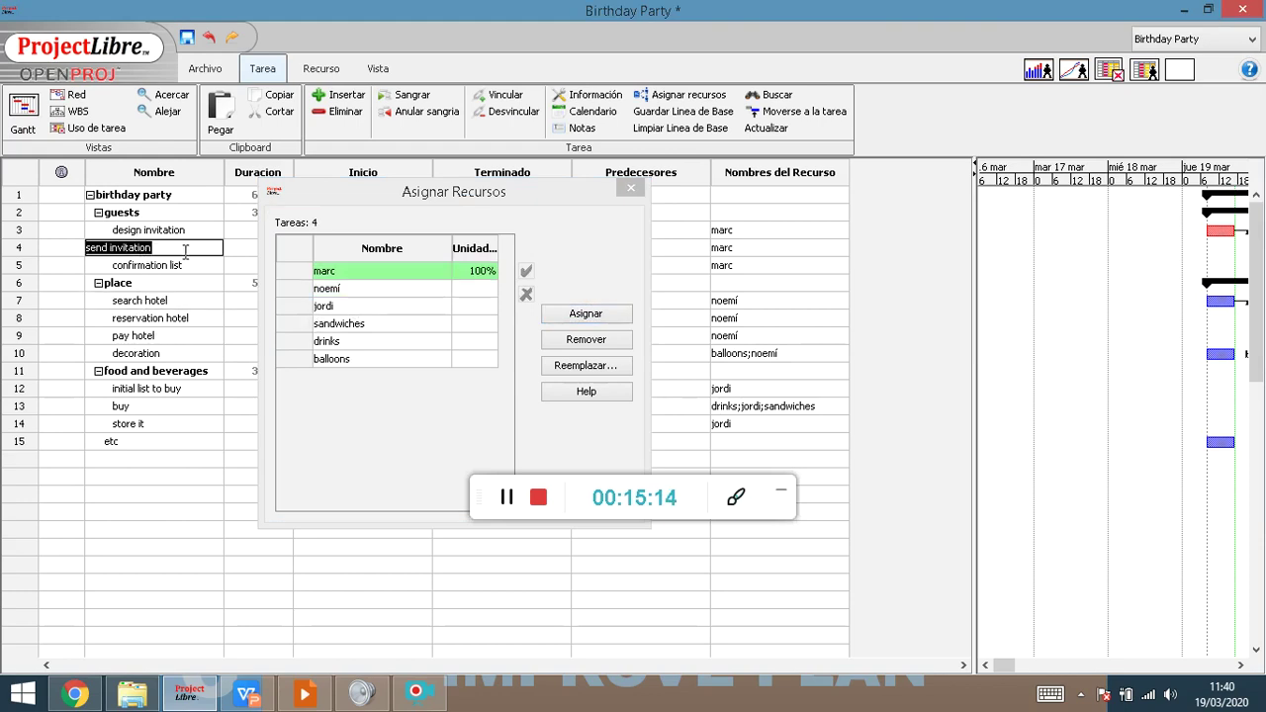
click(140, 318)
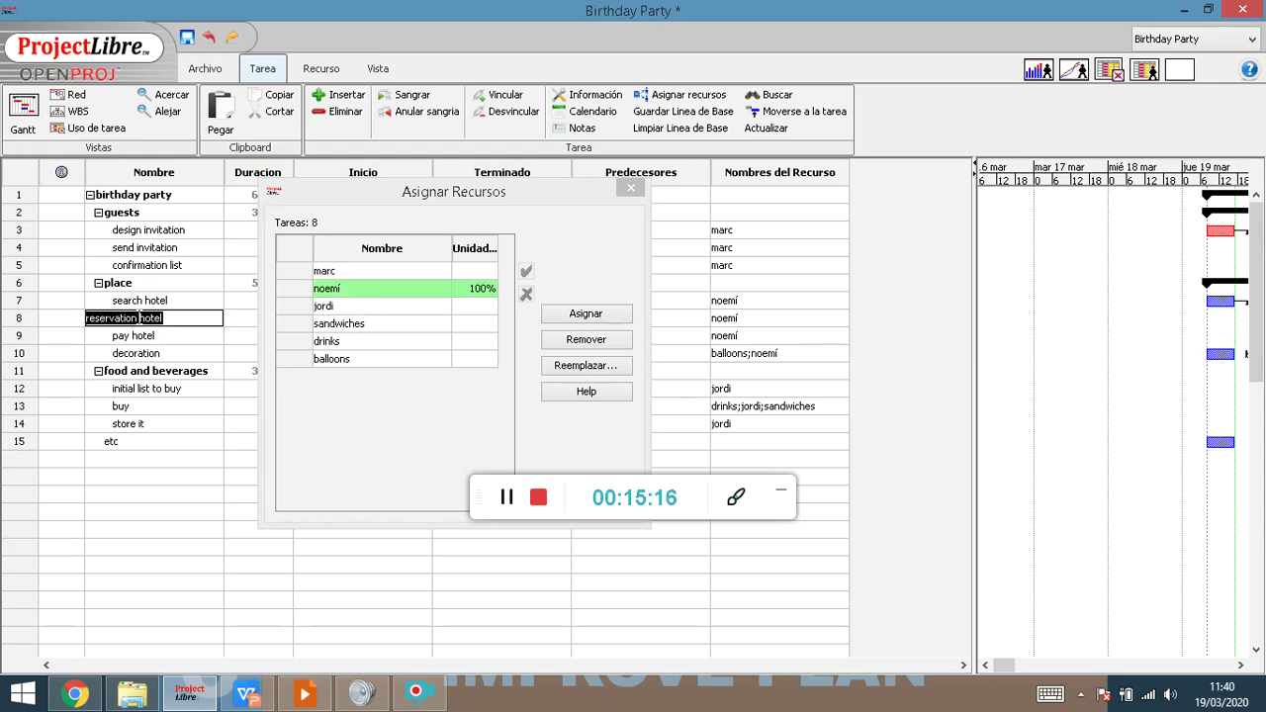
Set the balloons units to 300 for the decoration task and close the resource assignment dialog.
click(140, 356)
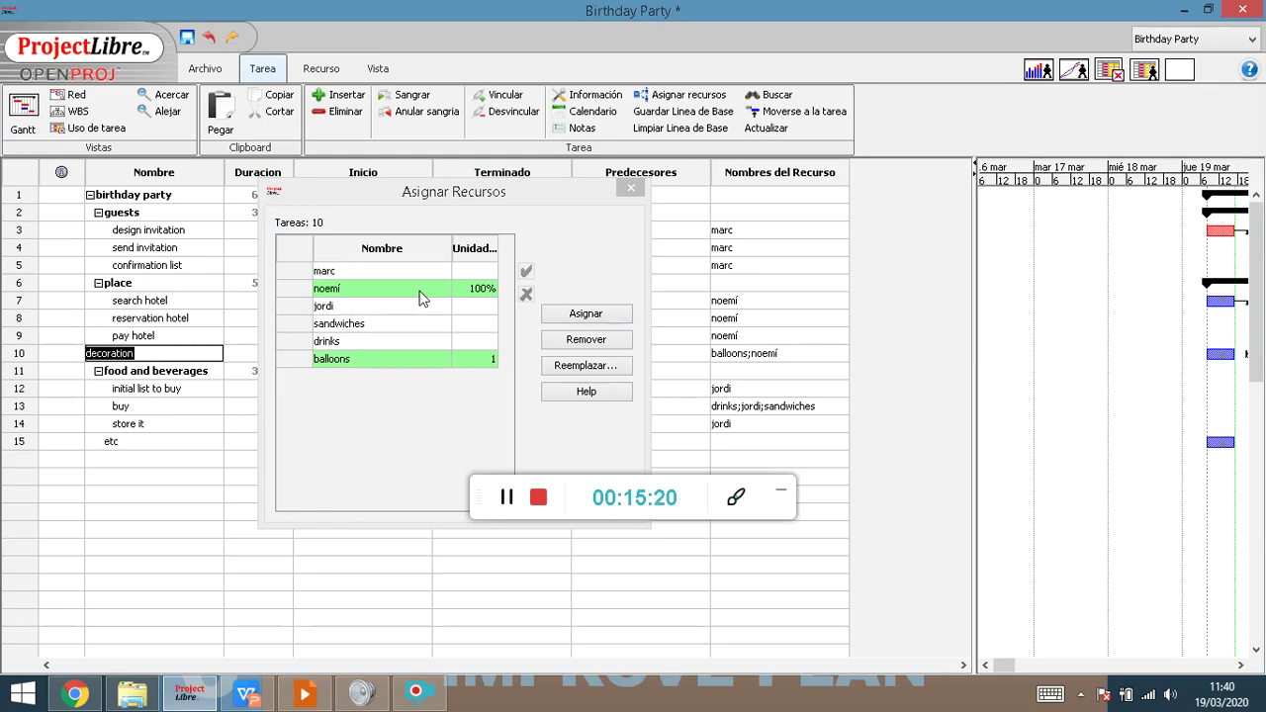
click(478, 361)
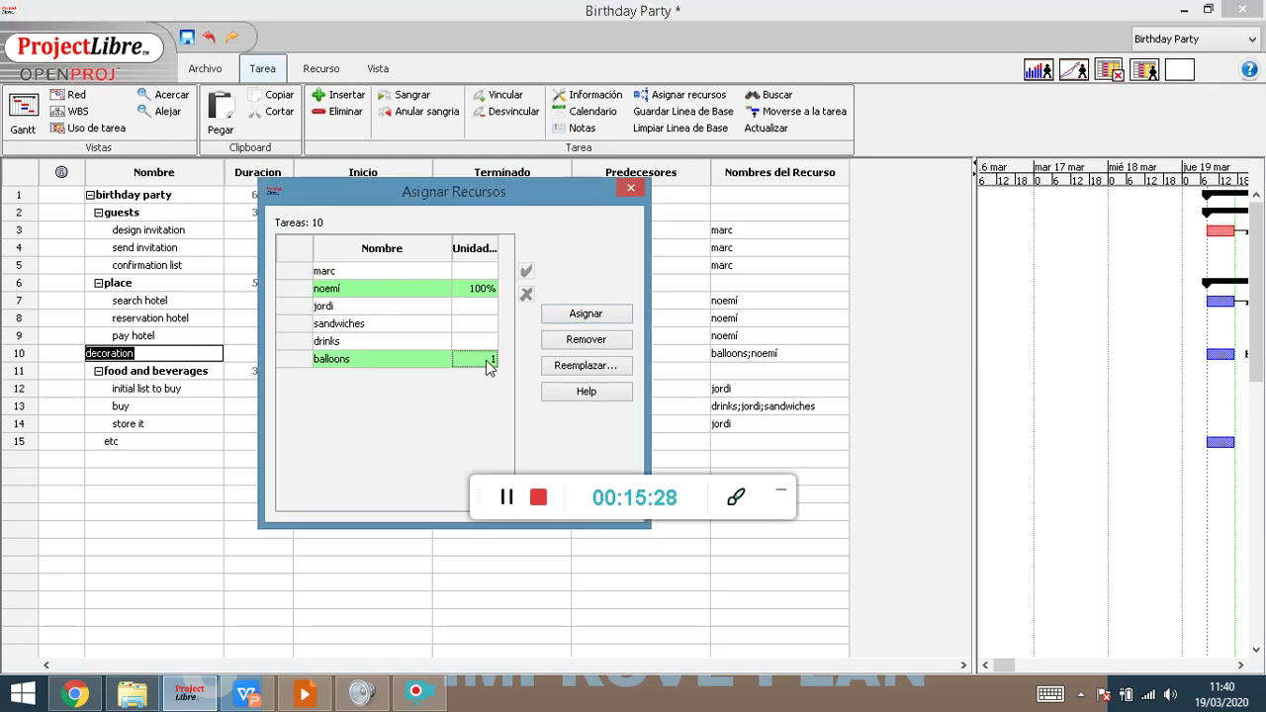
click(487, 360)
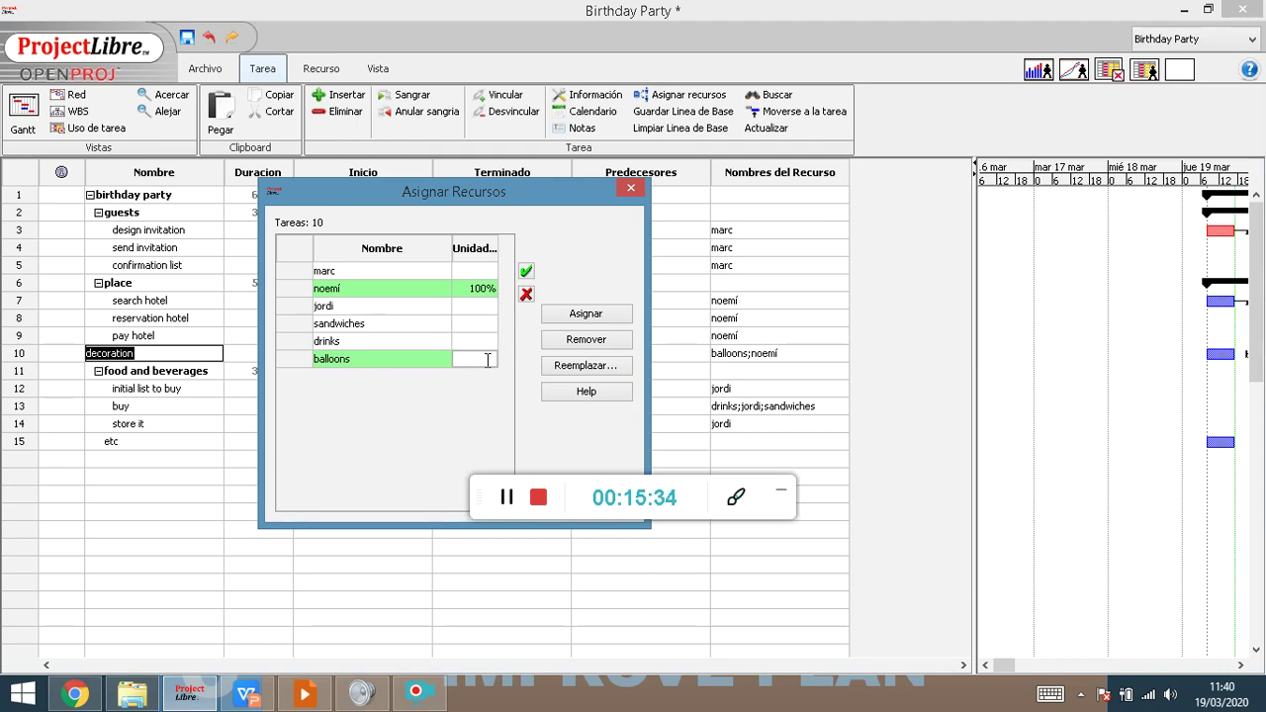
text(300)
click(526, 273)
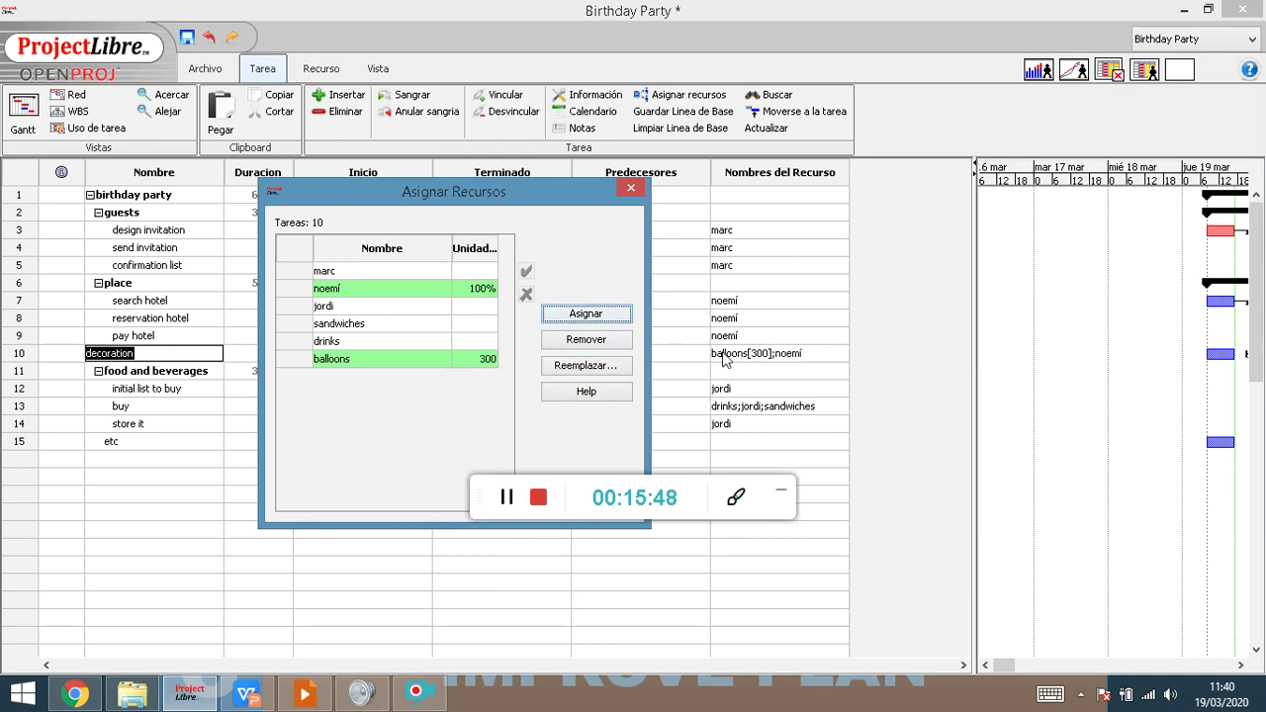
click(631, 189)
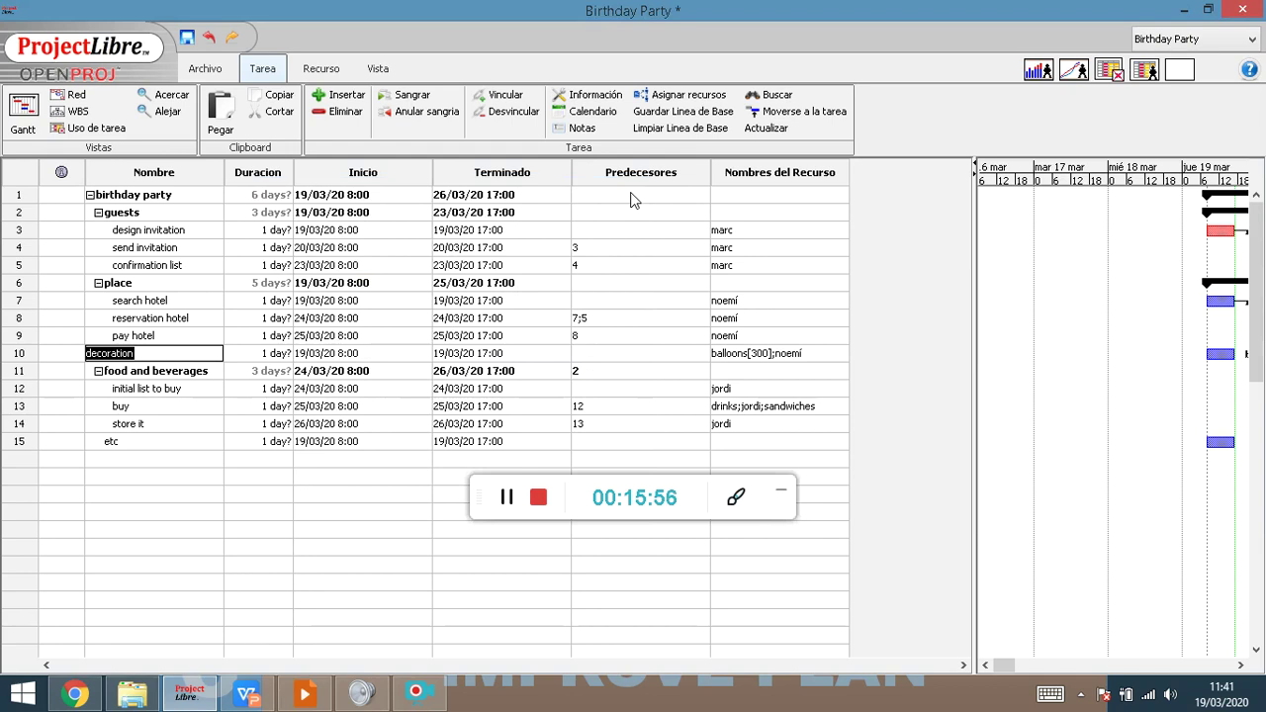
key(alt+Tab)
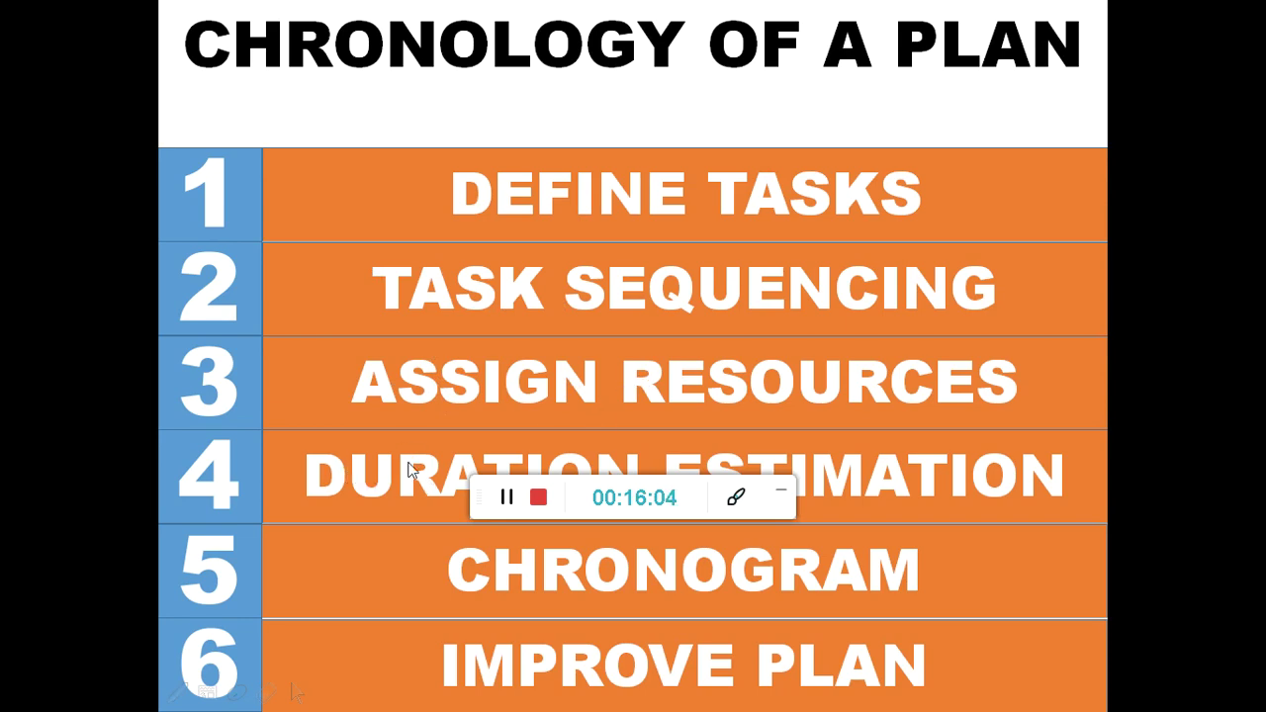
key(alt+Tab)
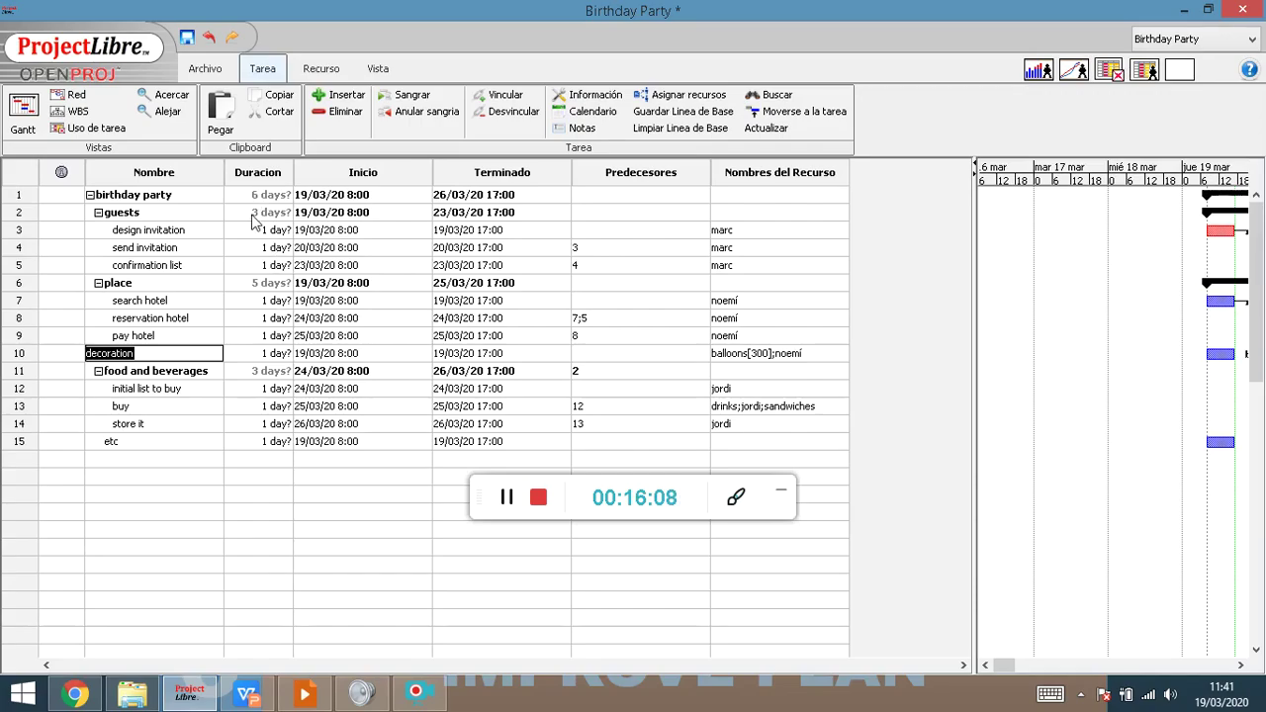
Set the guests task durations to 3 days for design invitation, 2 days for send invitation and 2 days for confirmation list.
click(258, 231)
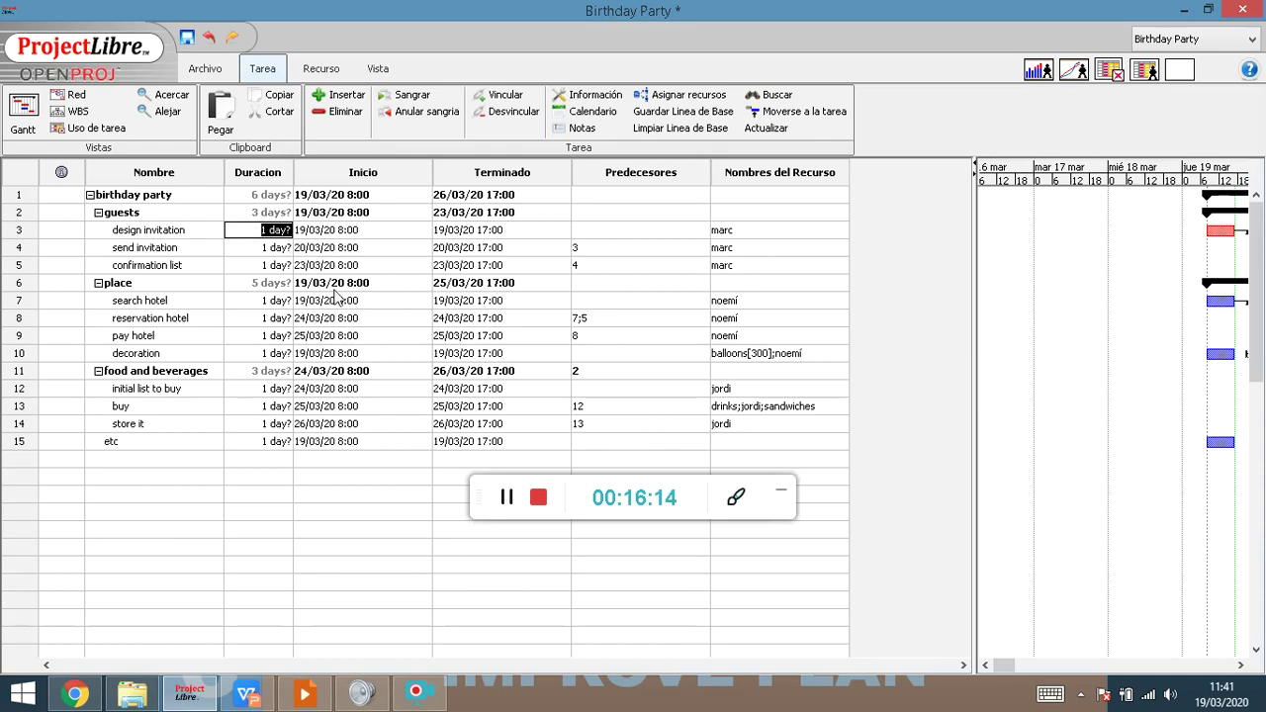
text(3)
key(Return)
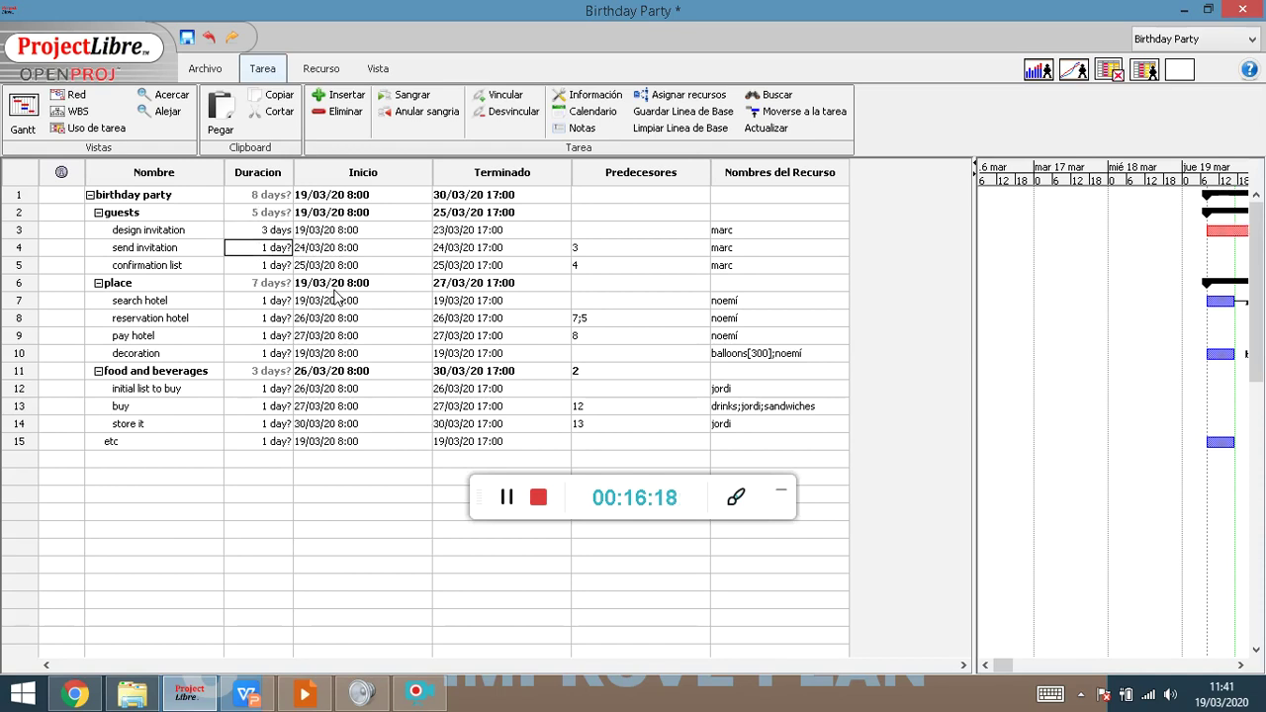
text(2)
key(Return)
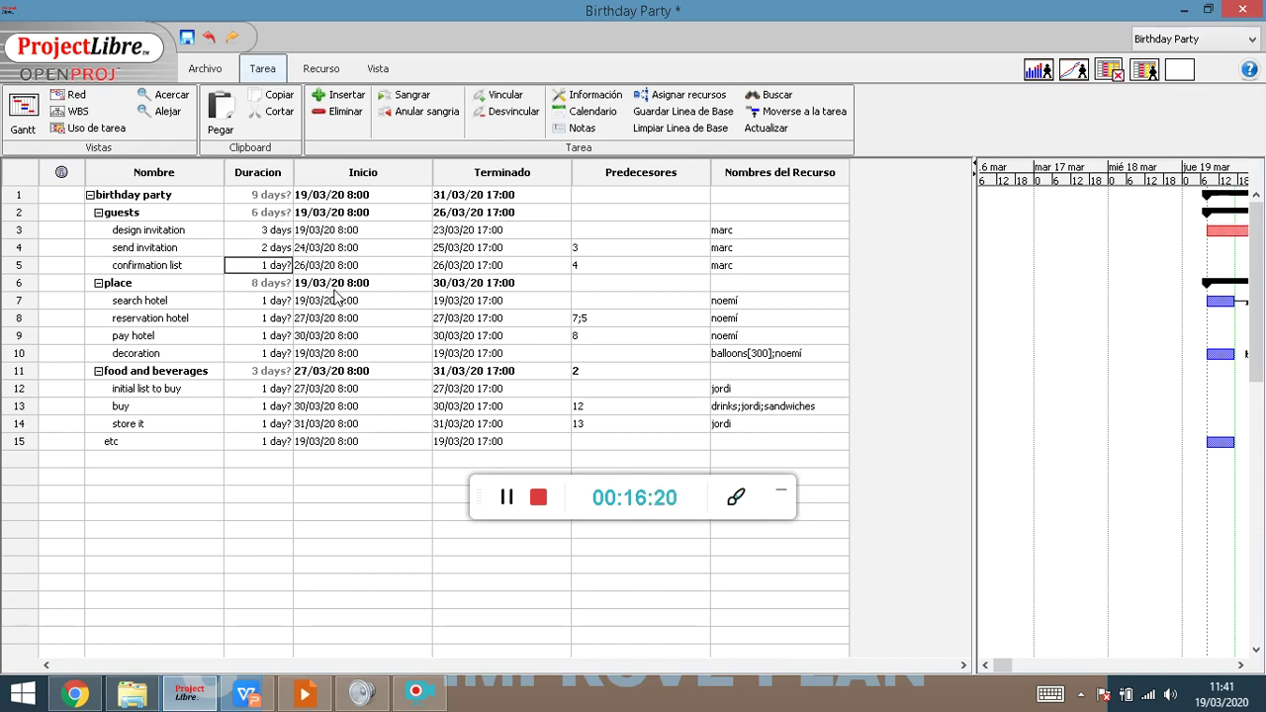
text(2)
key(Return)
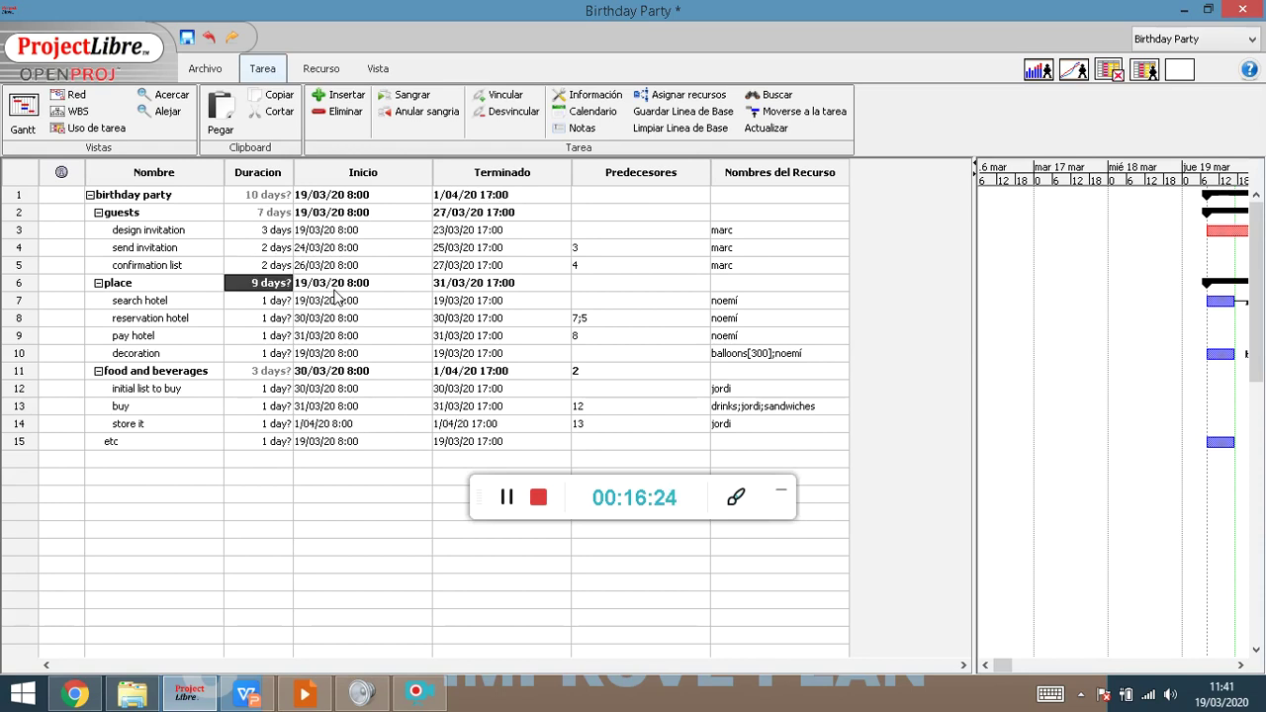
Set the place task durations: search hotel 1w, reservation hotel 1 day, pay hotel 2 days and decoration 4 days.
key(Return)
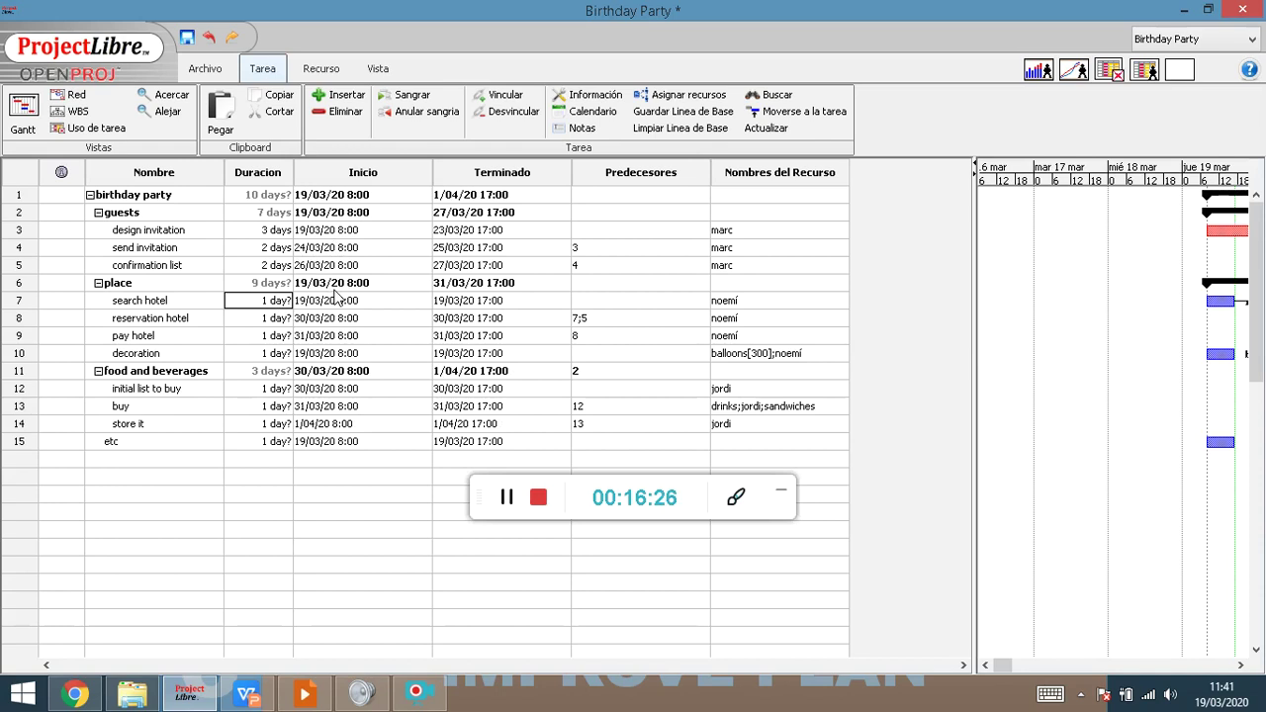
text(1)
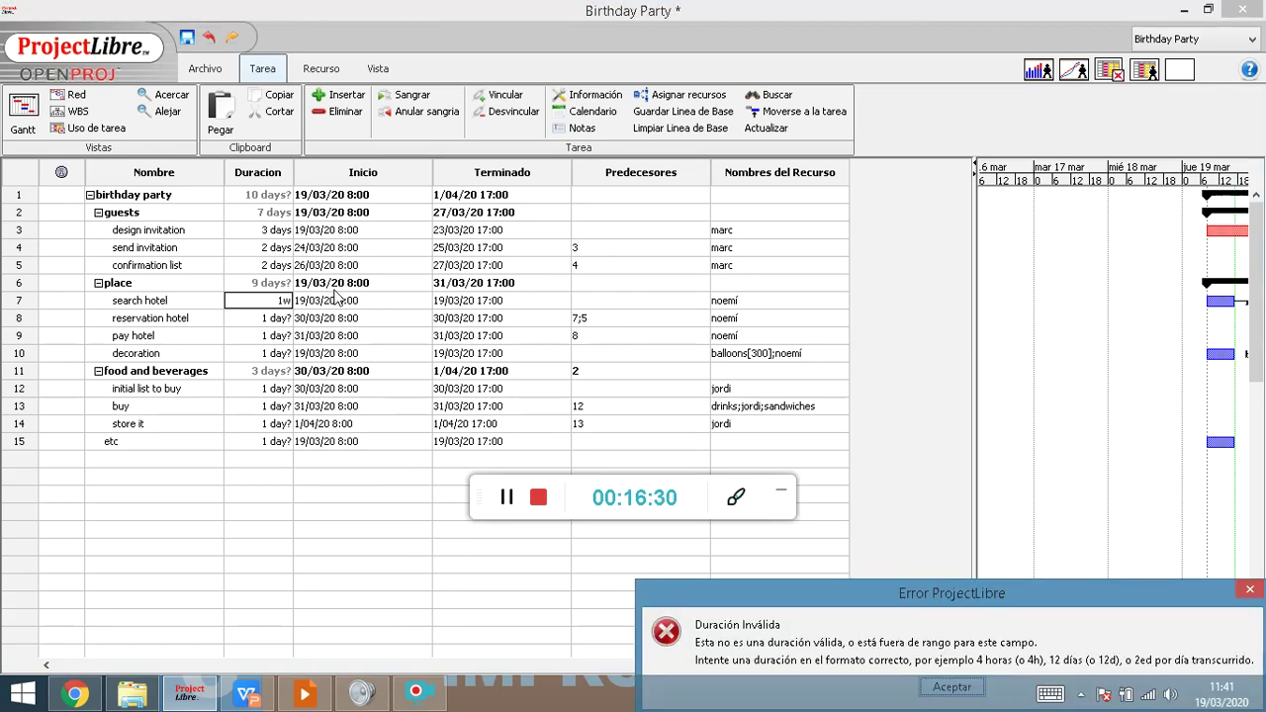
key(Return)
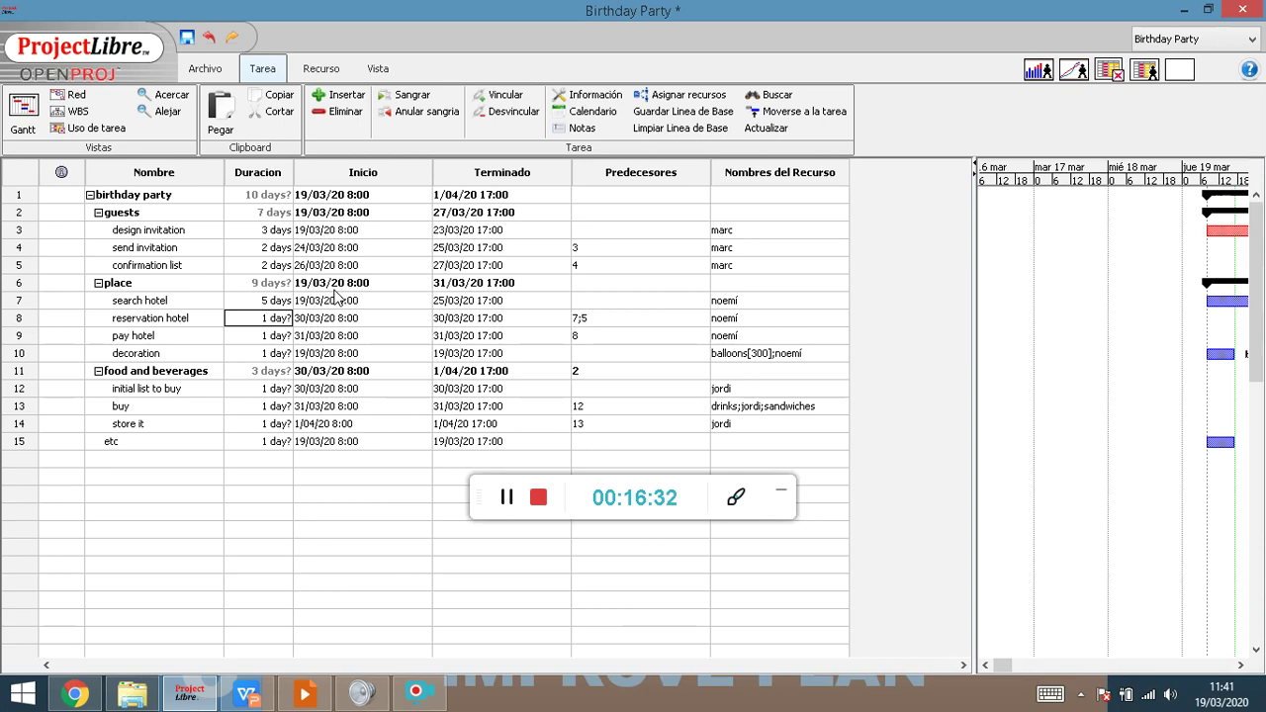
text(1)
key(Return)
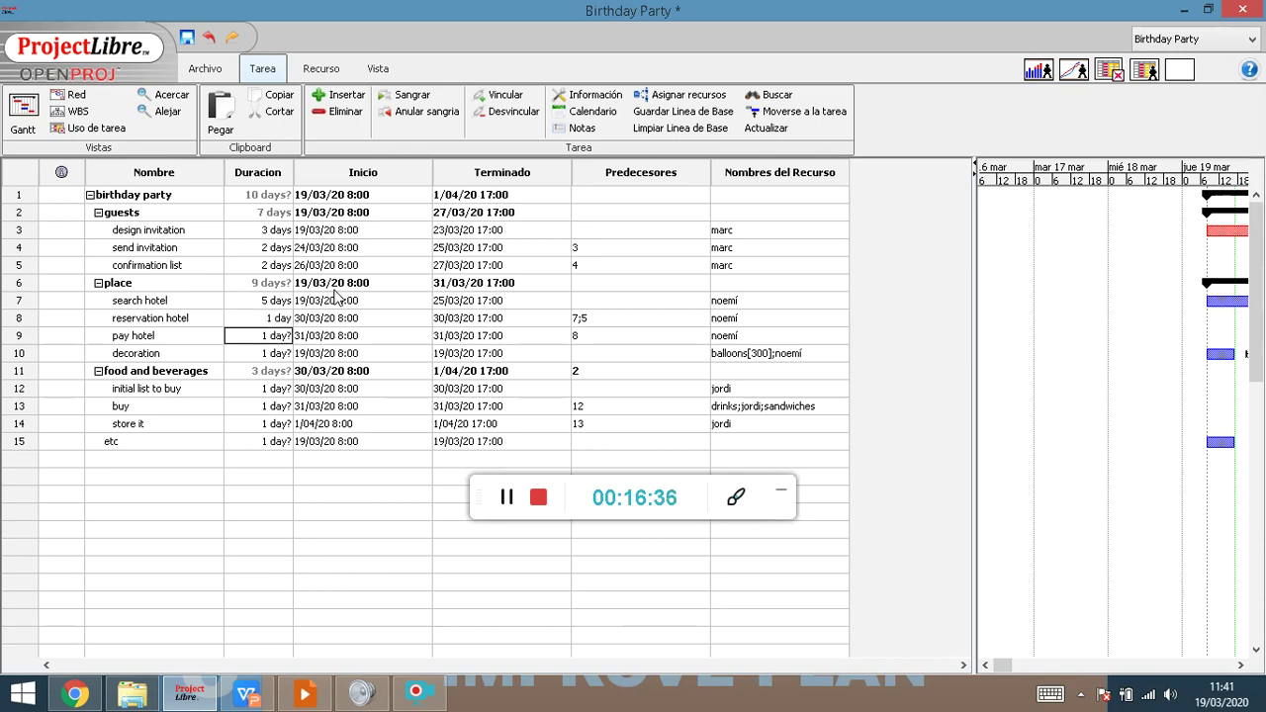
text(2)
key(Return)
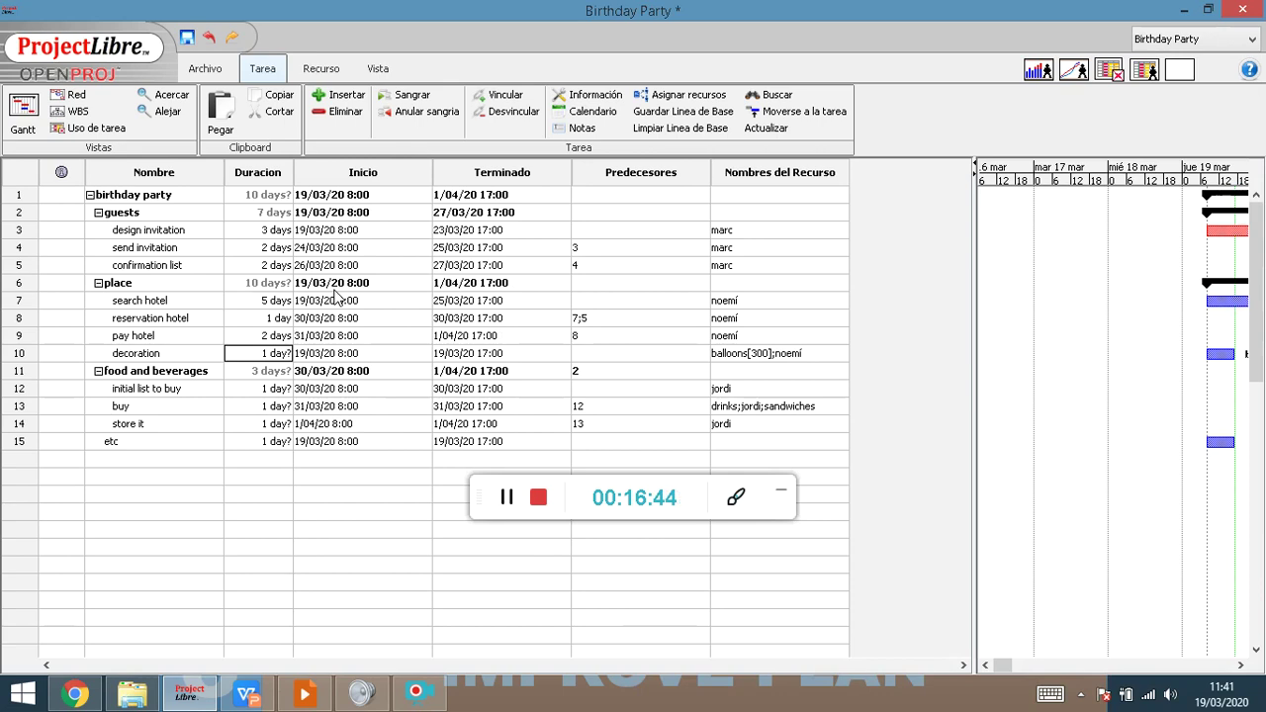
text(4)
key(Return)
Set the food and beverages task durations: initial list to buy 2 days, buy 3 days and store it 4 days.
key(Down)
text(2)
key(Return)
text(3)
key(Return)
text(4)
key(Return)
key(Up)
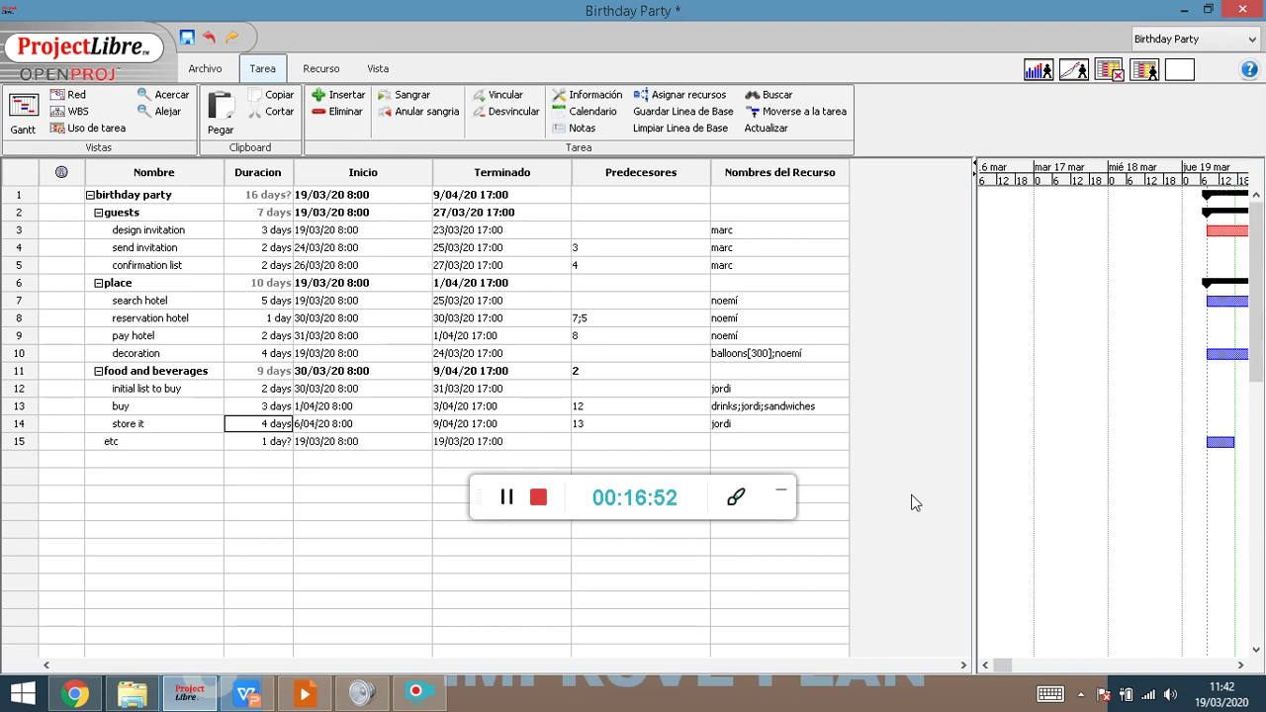
Widen the Gantt chart area up to the duration column and zoom out to a weekly timescale.
drag(977, 382, 310, 381)
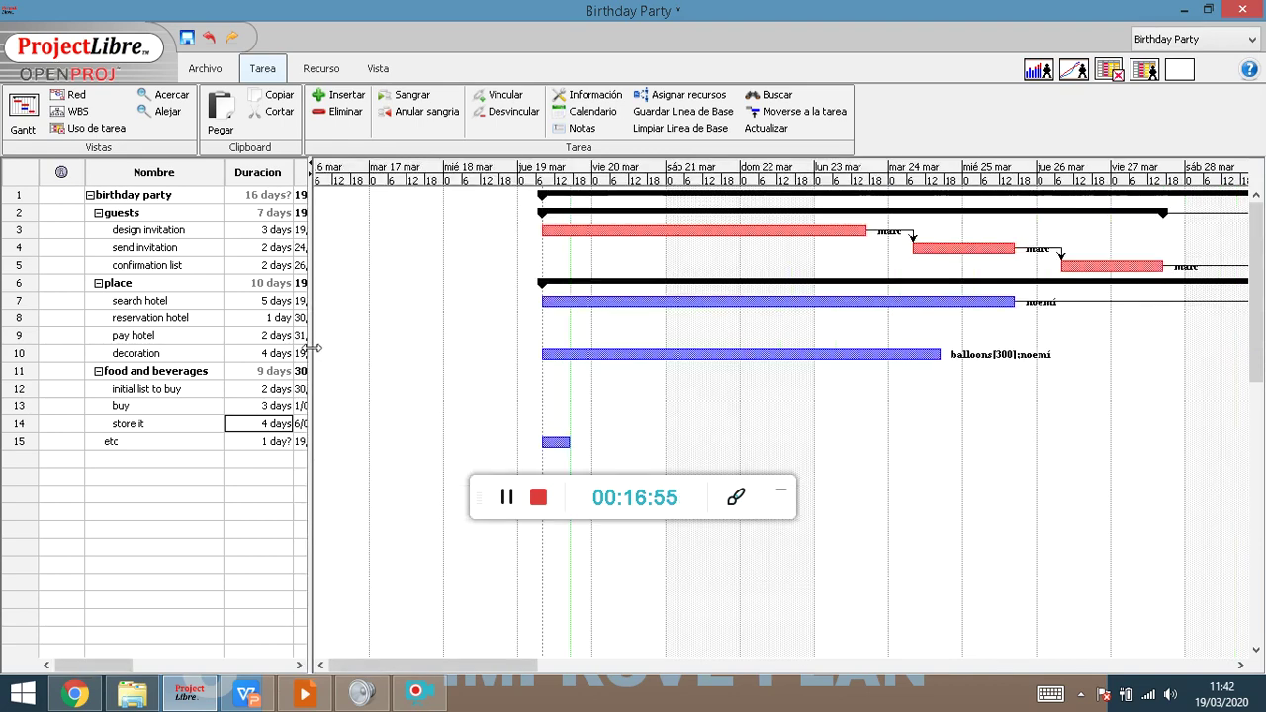
click(150, 115)
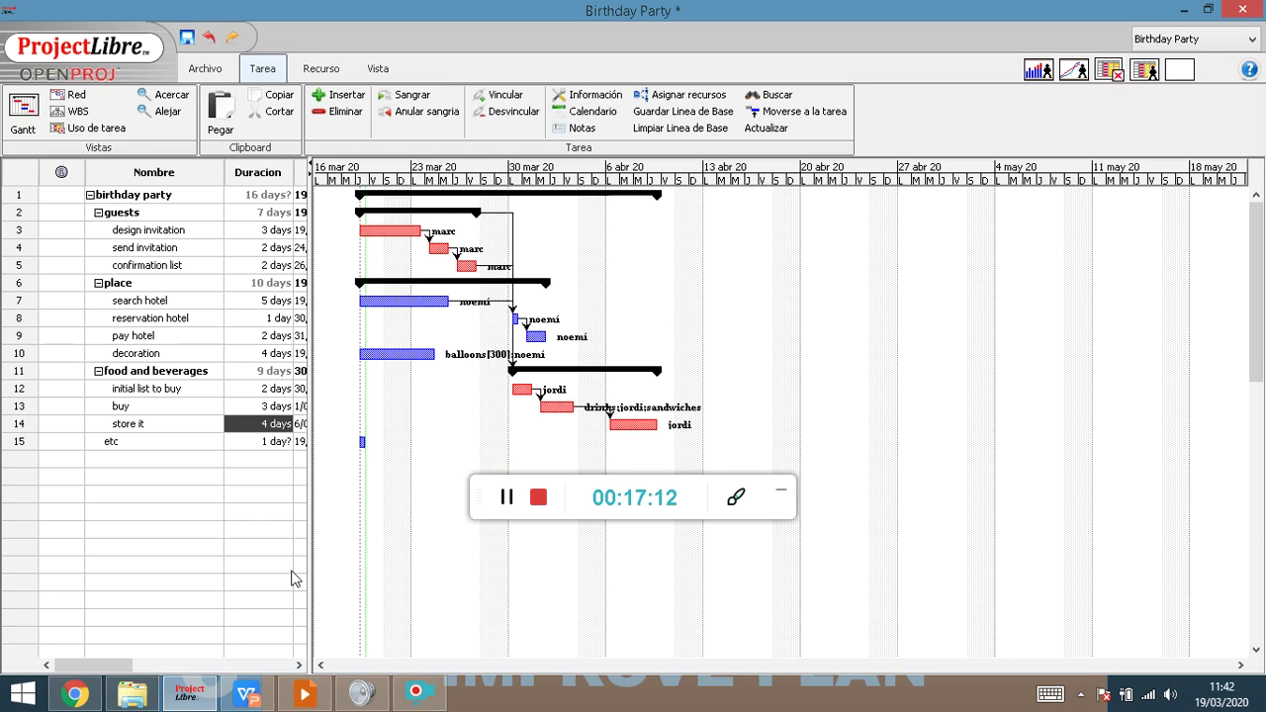
key(alt+Tab)
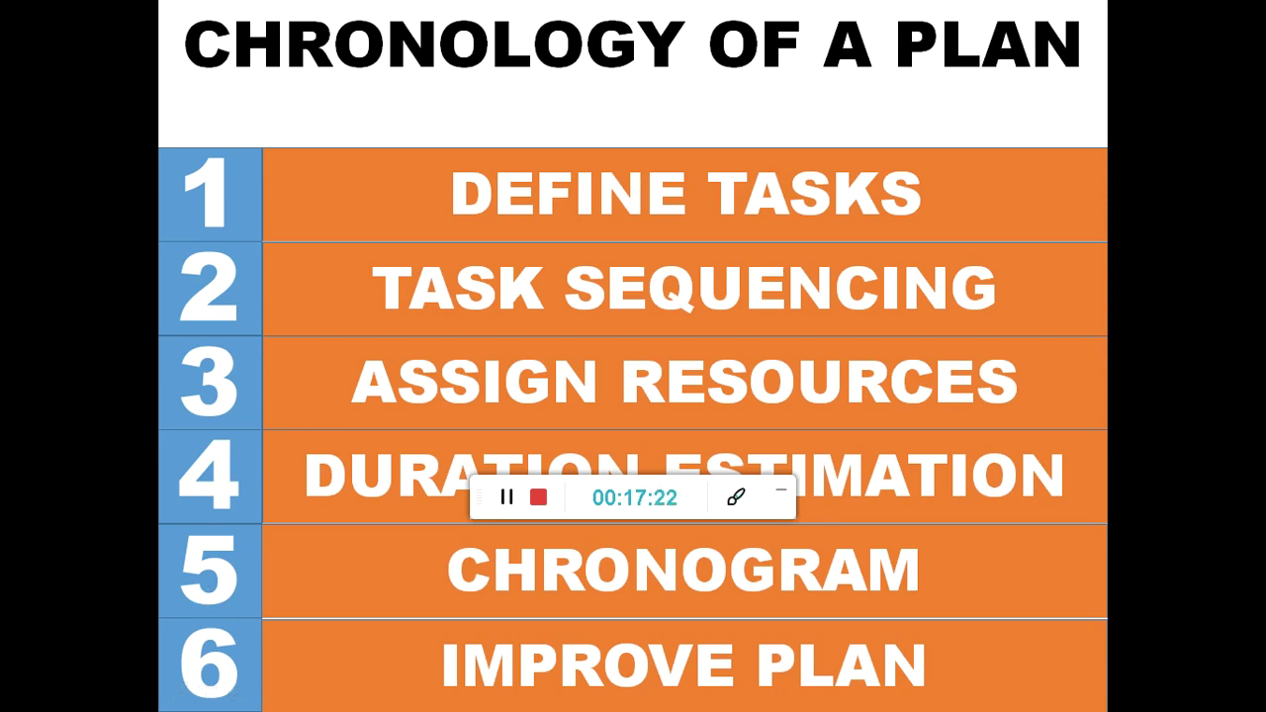
key(alt+Tab)
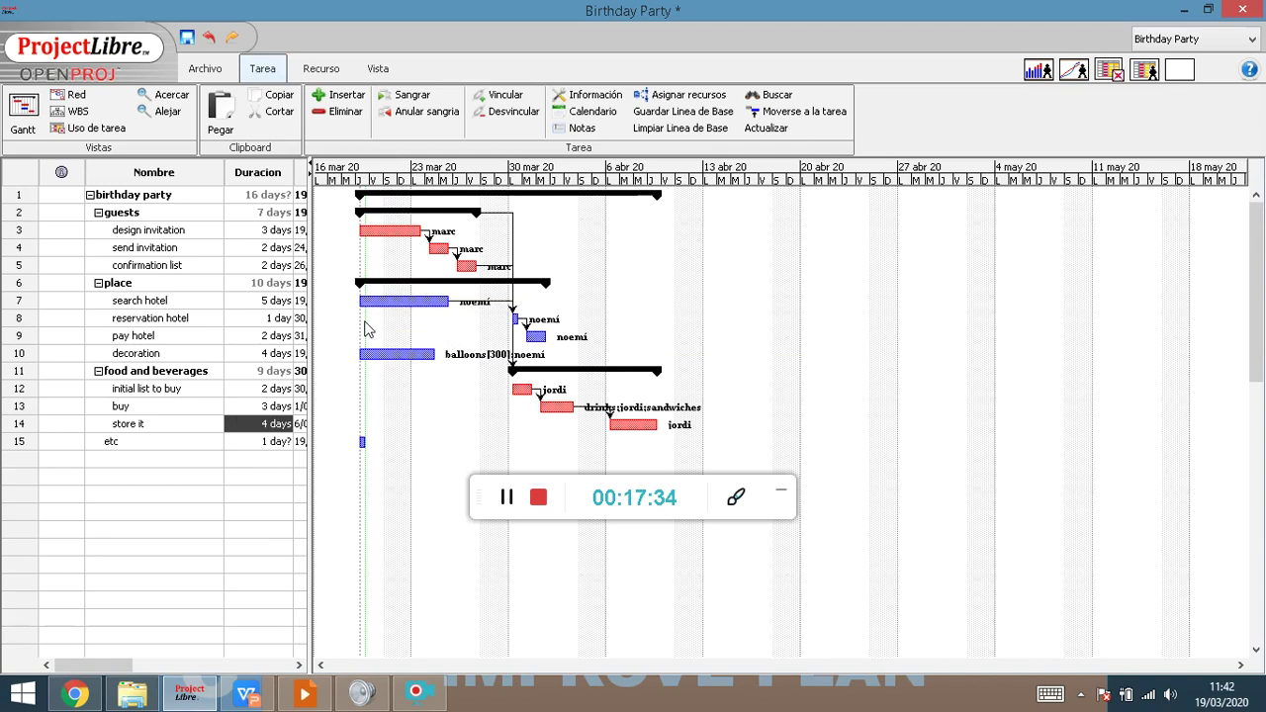
key(alt+Tab)
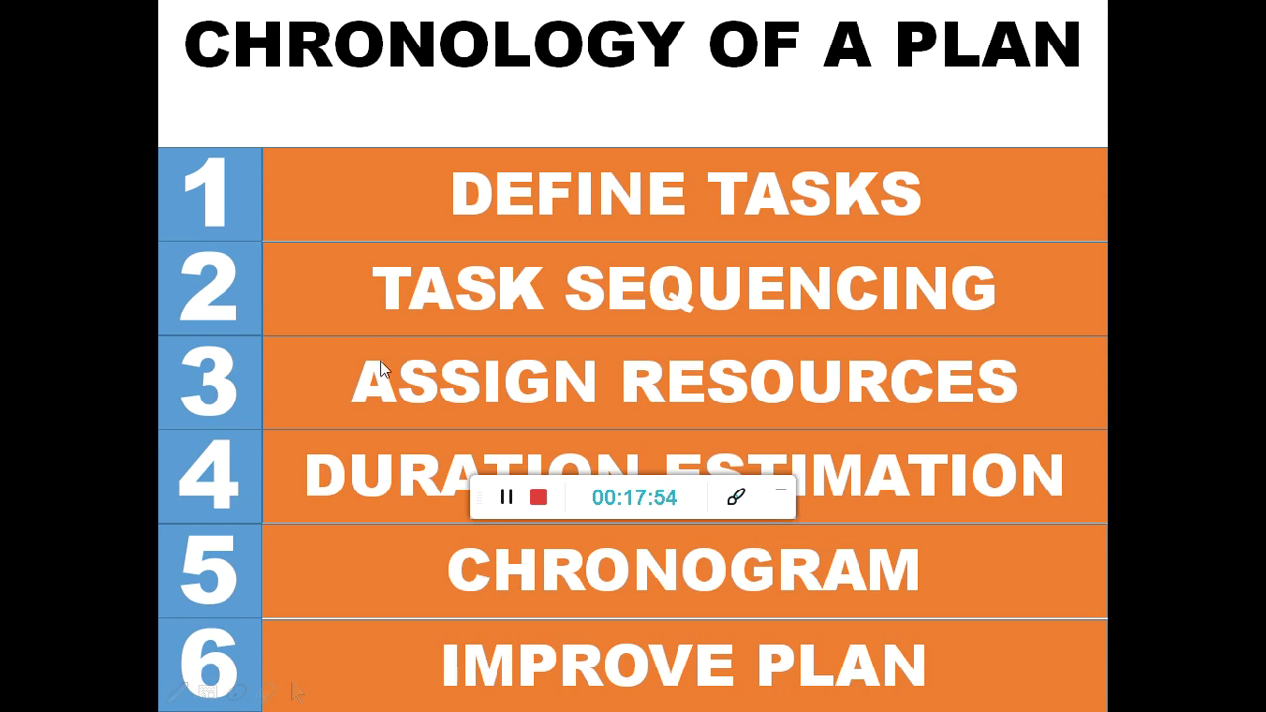
key(alt+Tab)
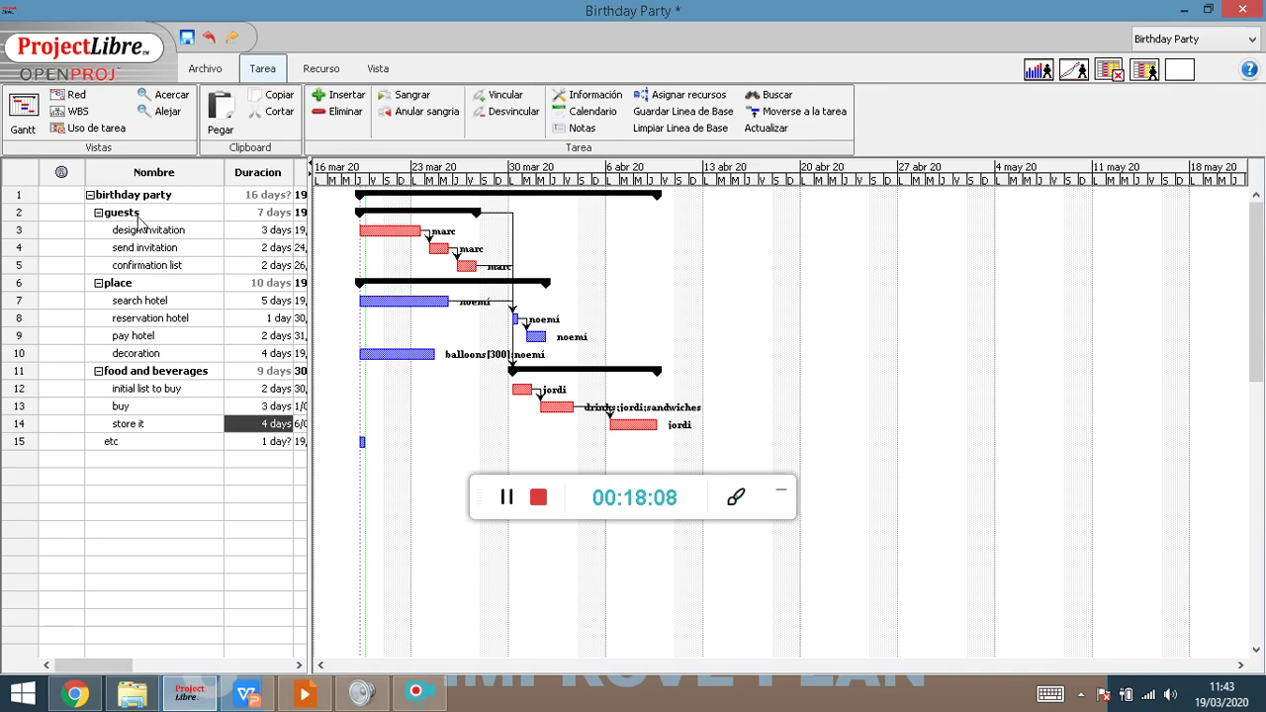
Review the work breakdown structure diagram, the predecessors and resource names in the Gantt table, and the resource sheet.
click(79, 112)
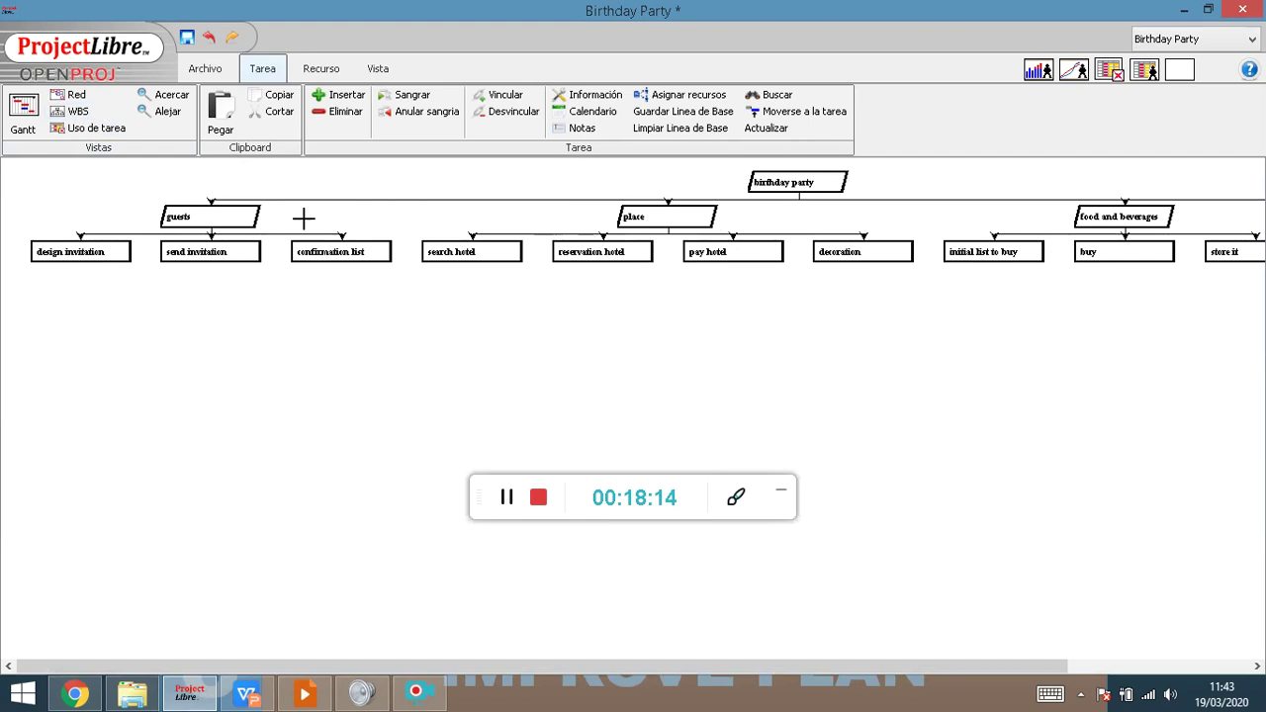
click(21, 110)
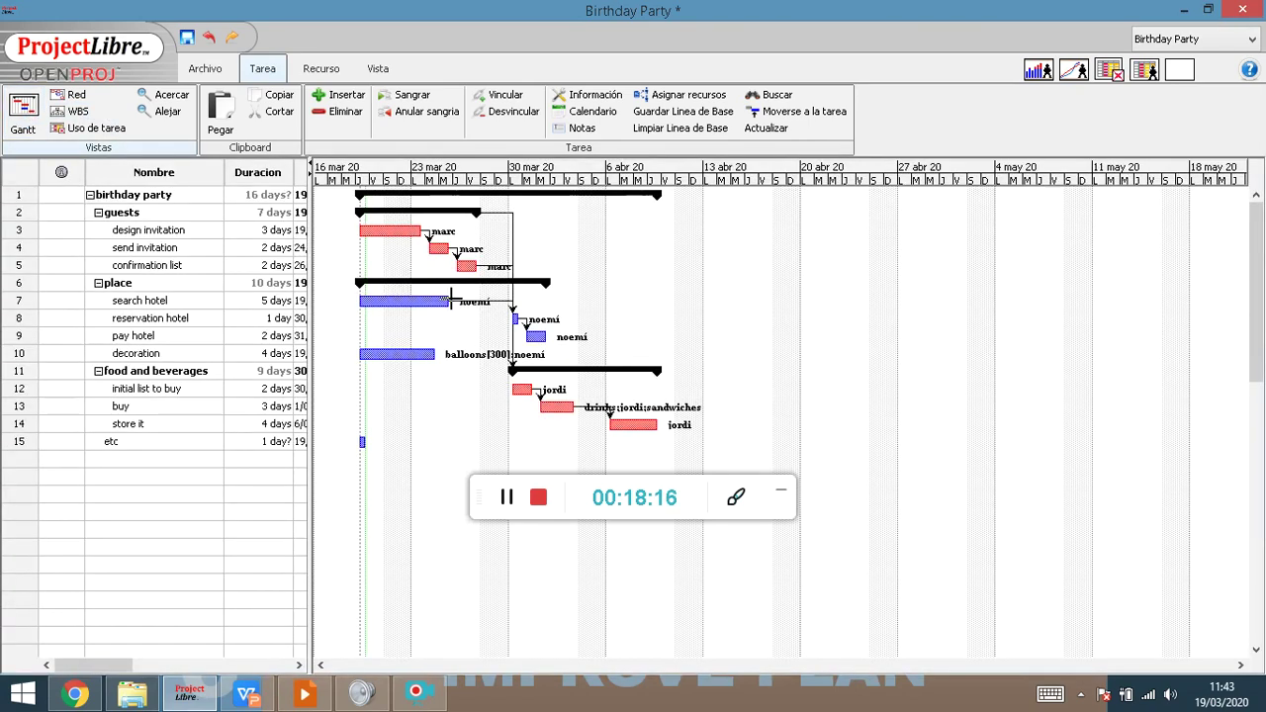
drag(129, 665, 272, 680)
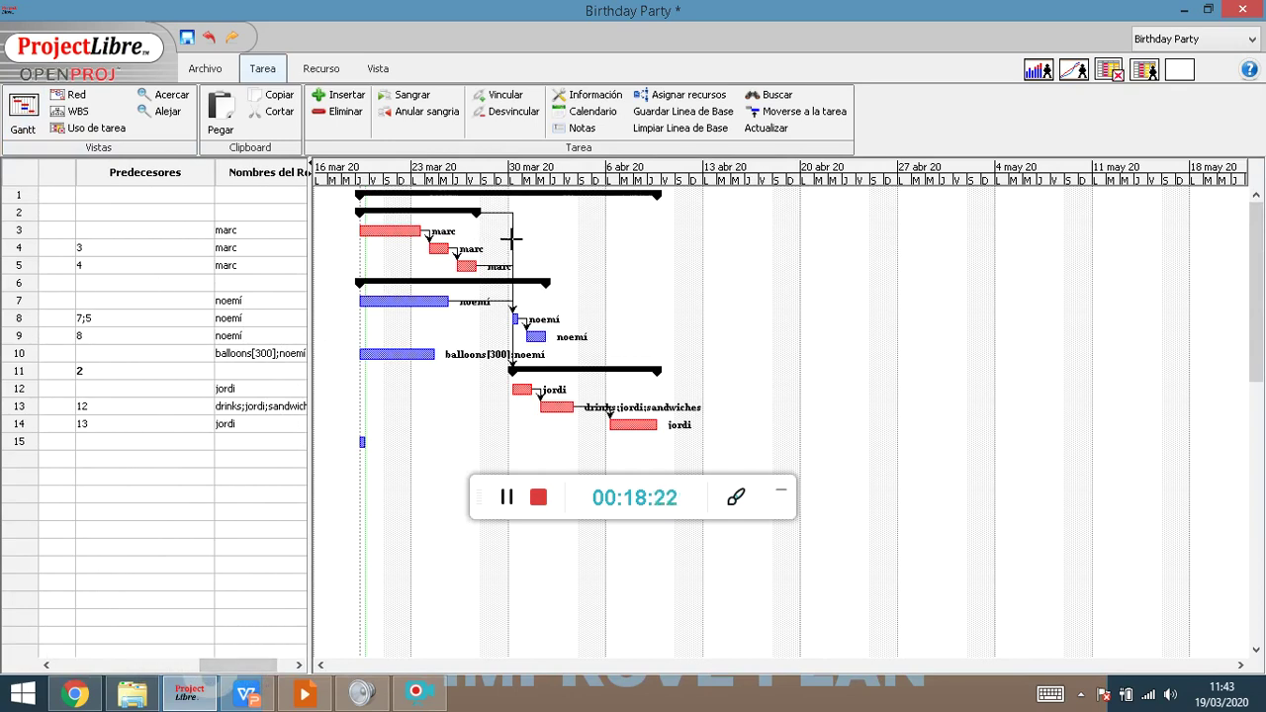
drag(199, 666, 53, 670)
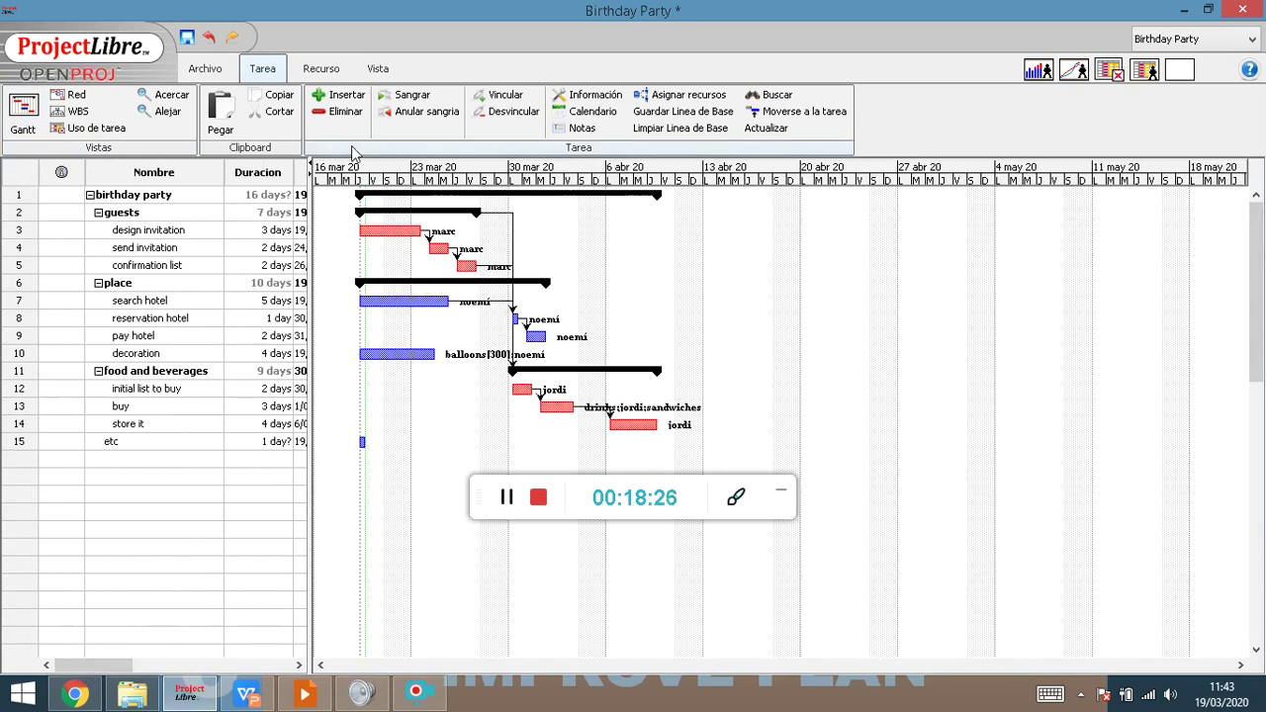
click(320, 69)
click(30, 116)
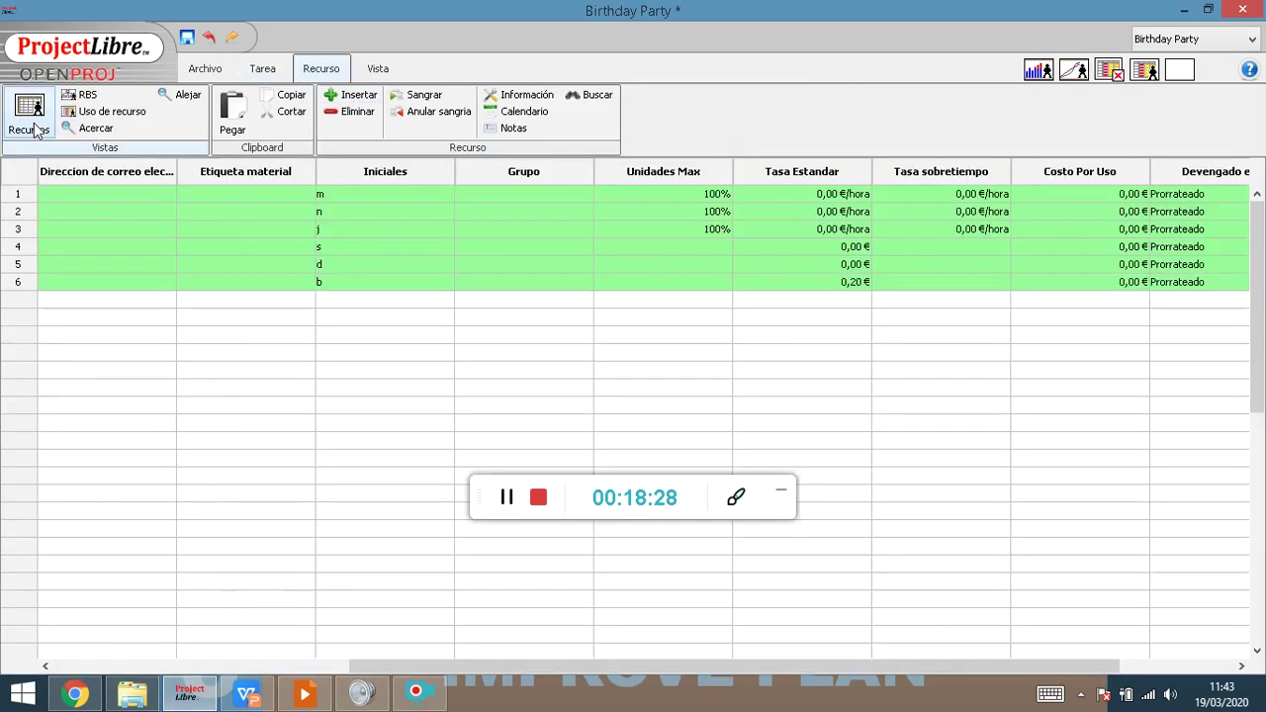
Review the resource types in the resource sheet and the resource names assigned to each task in the Gantt table.
click(210, 666)
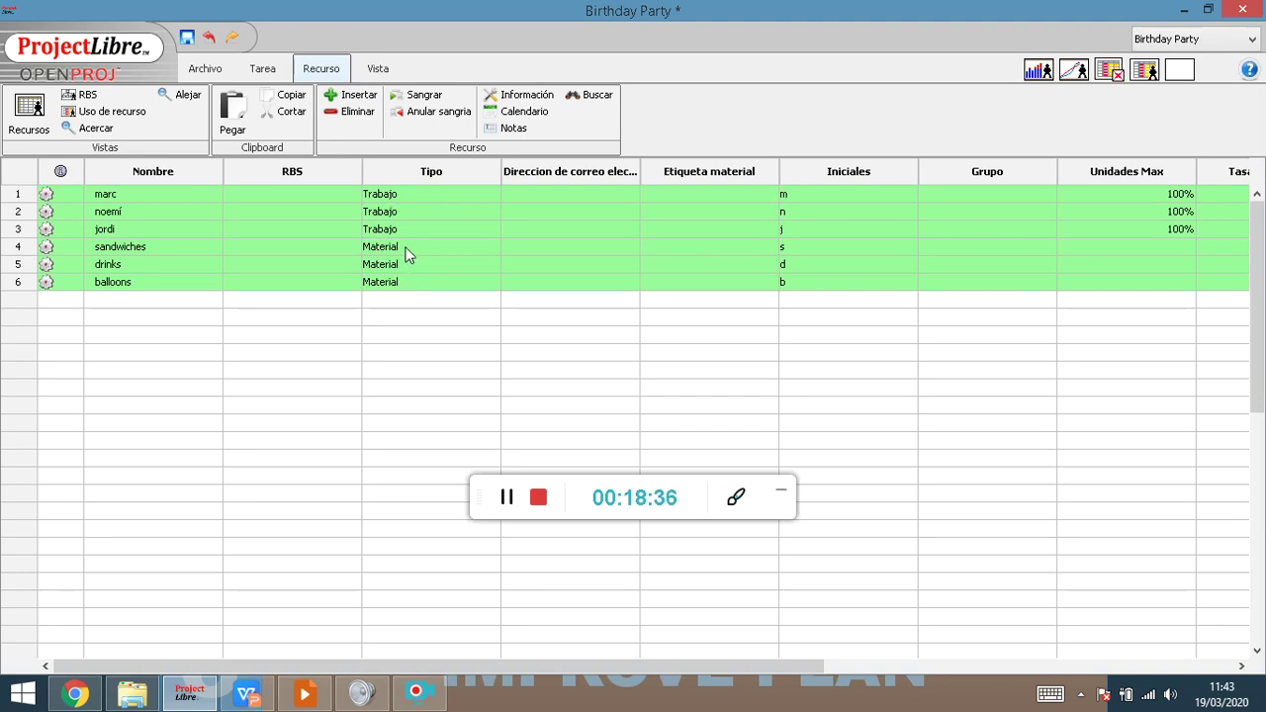
click(262, 69)
click(25, 112)
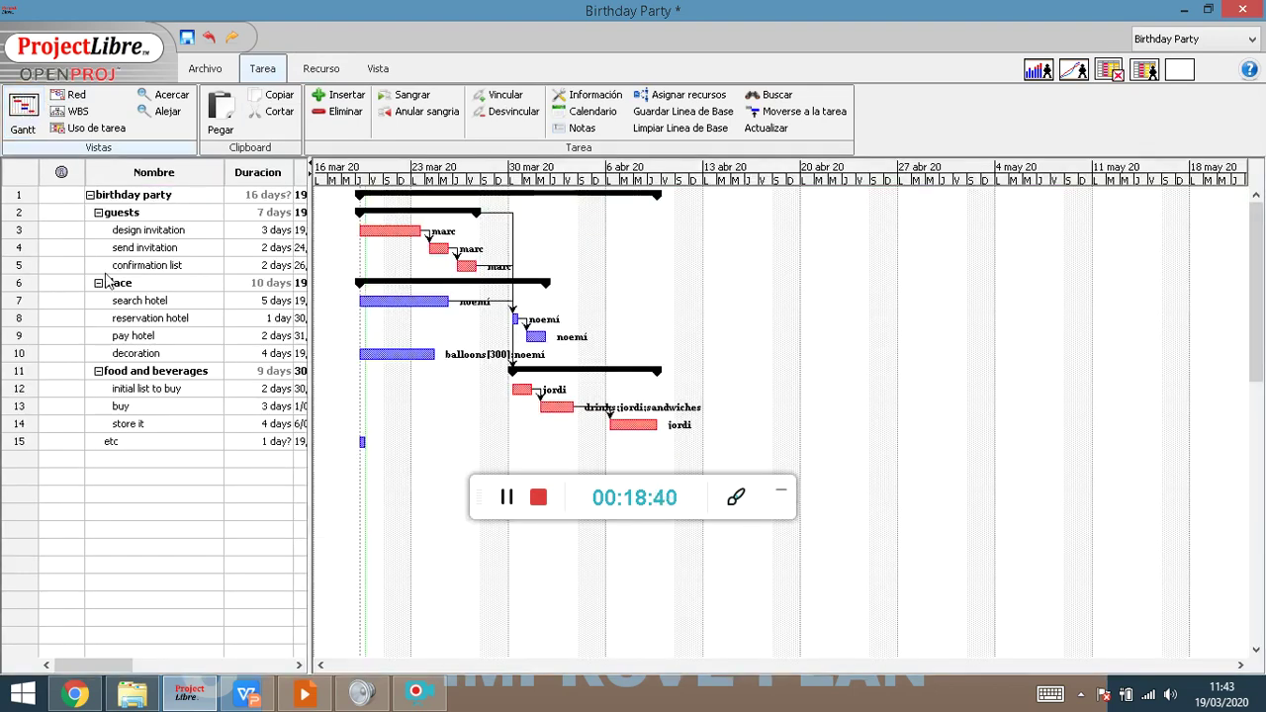
drag(137, 662, 301, 663)
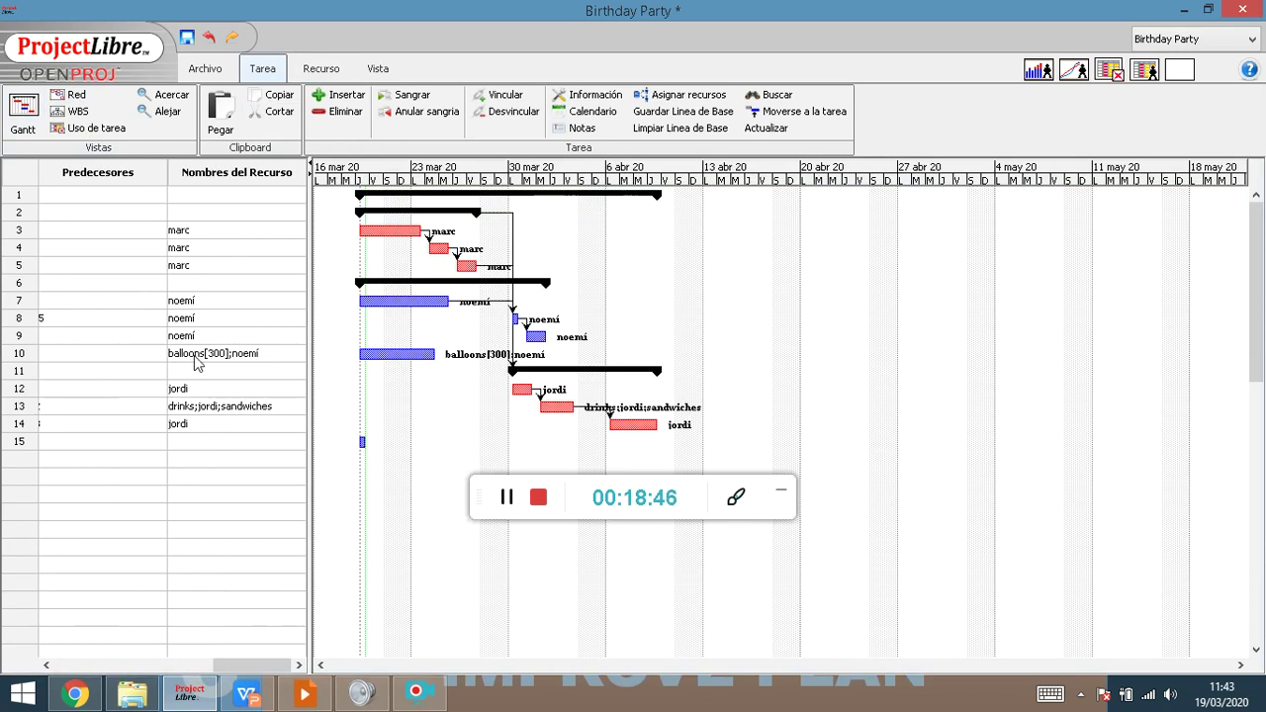
Check the resources and units assigned to the decoration task, and return to the task names and durations.
click(653, 99)
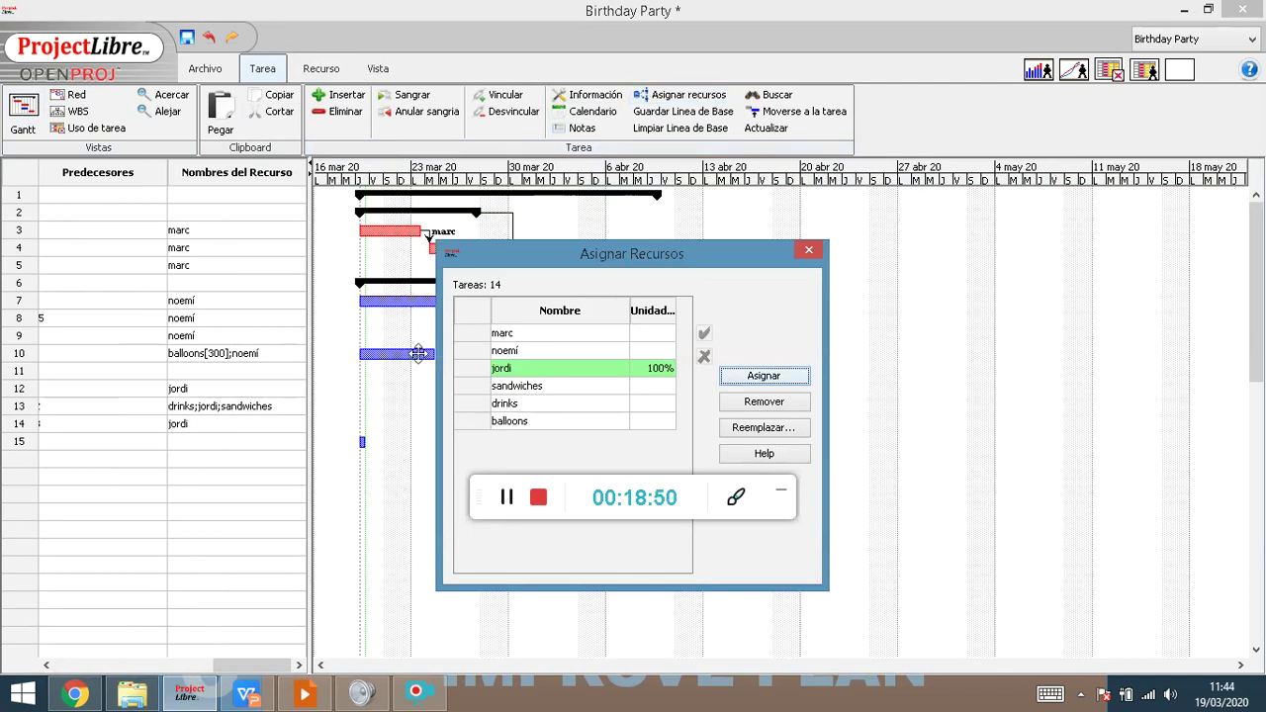
click(175, 354)
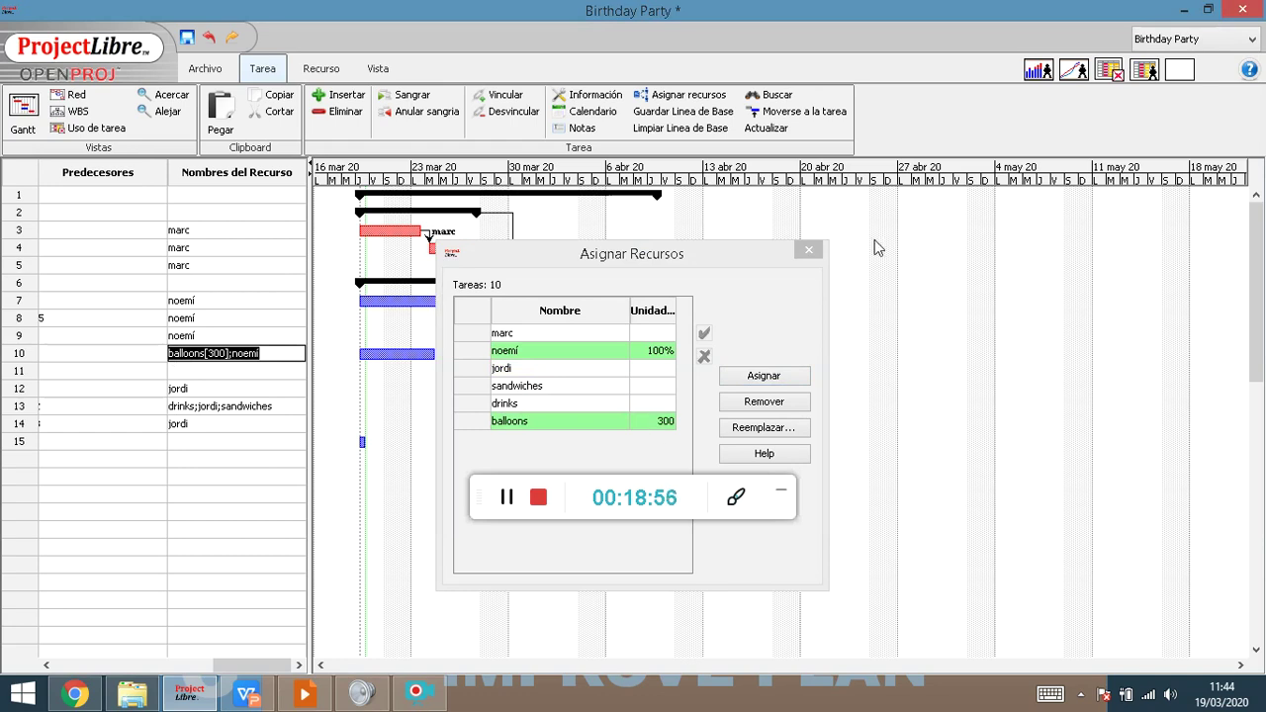
click(808, 250)
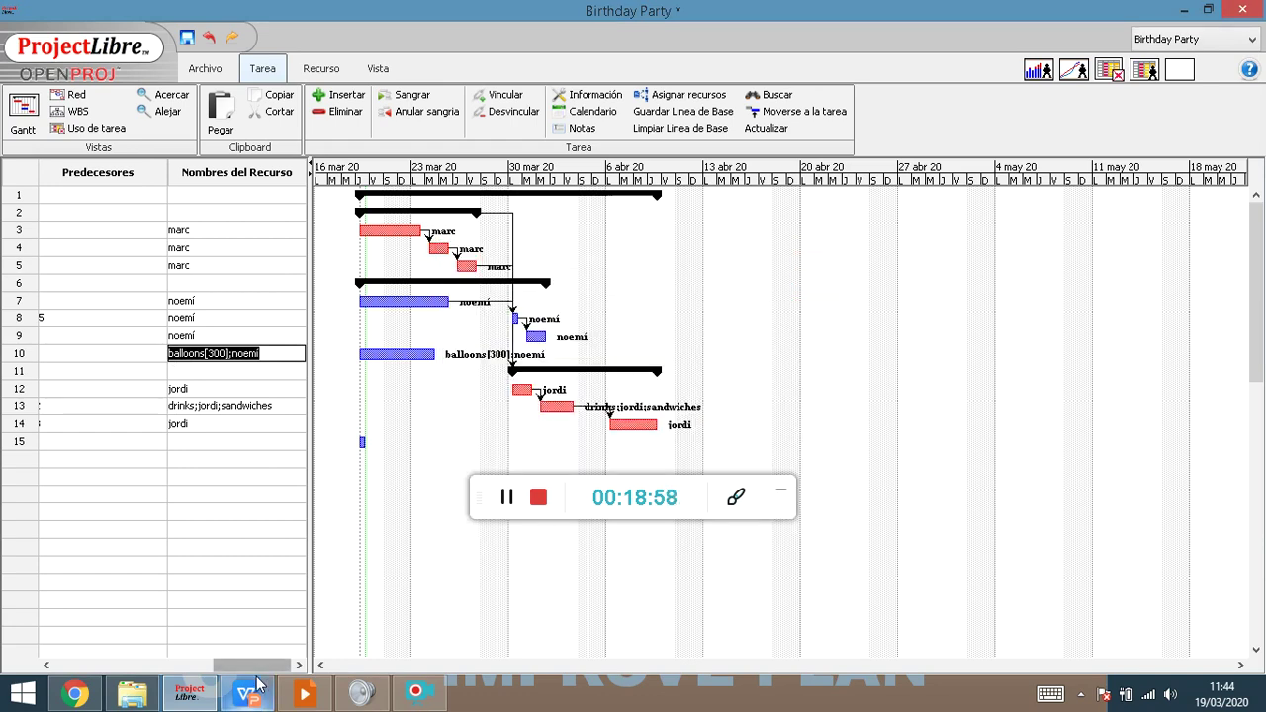
drag(252, 664, 64, 658)
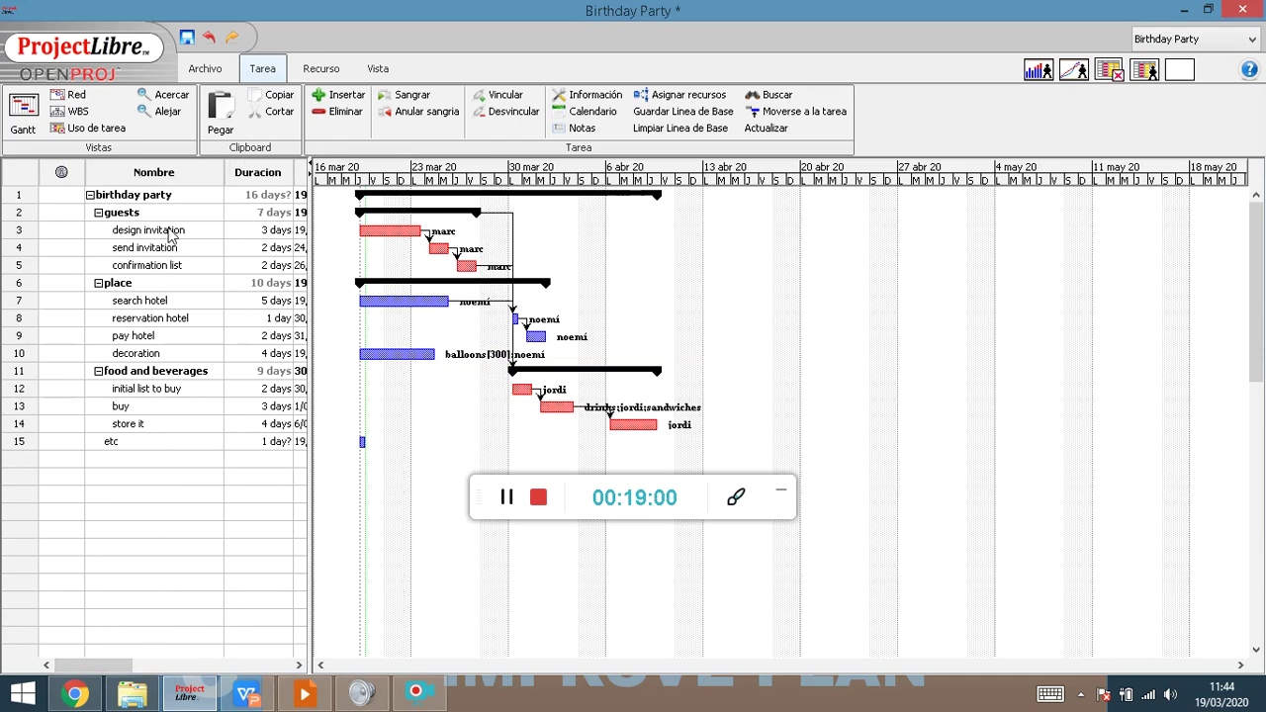